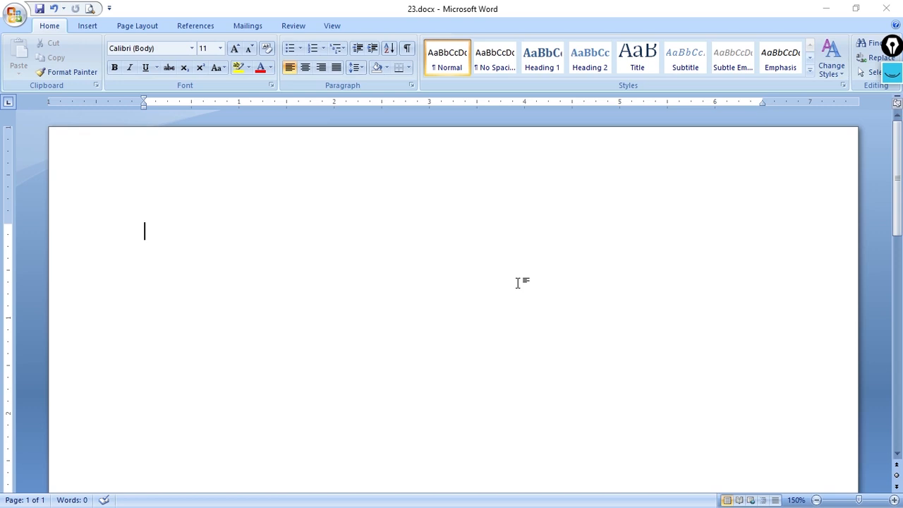
left_click(87, 27)
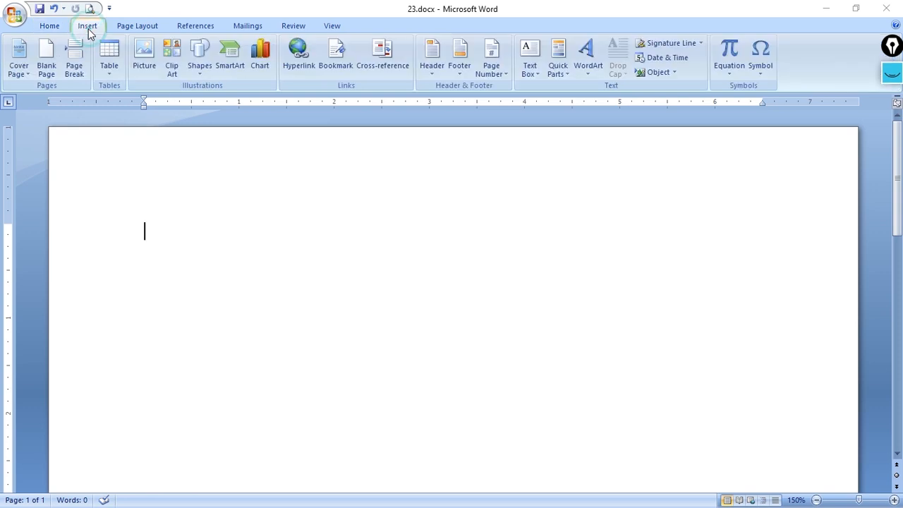
left_click(106, 70)
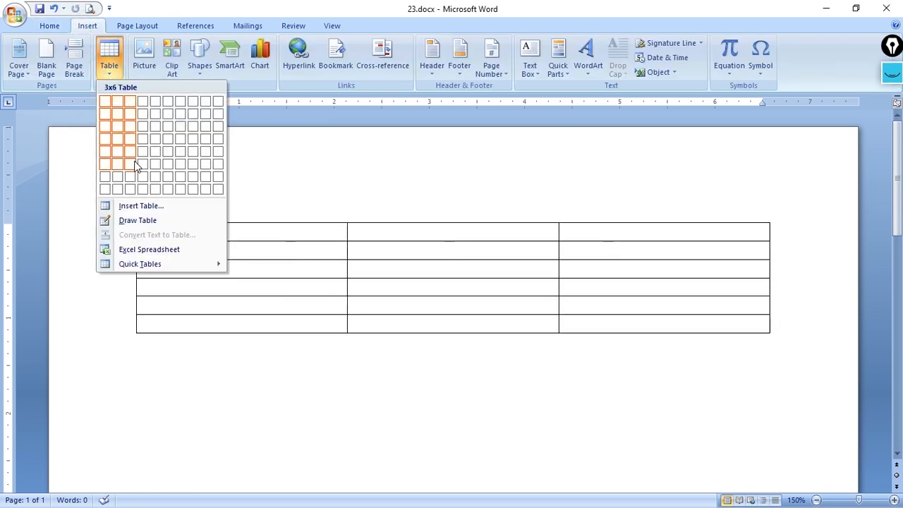
left_click(363, 366)
Create a one-row, three-column table from a text line of plus signs joined by hyphens
type("+----------------+----------------+-----")
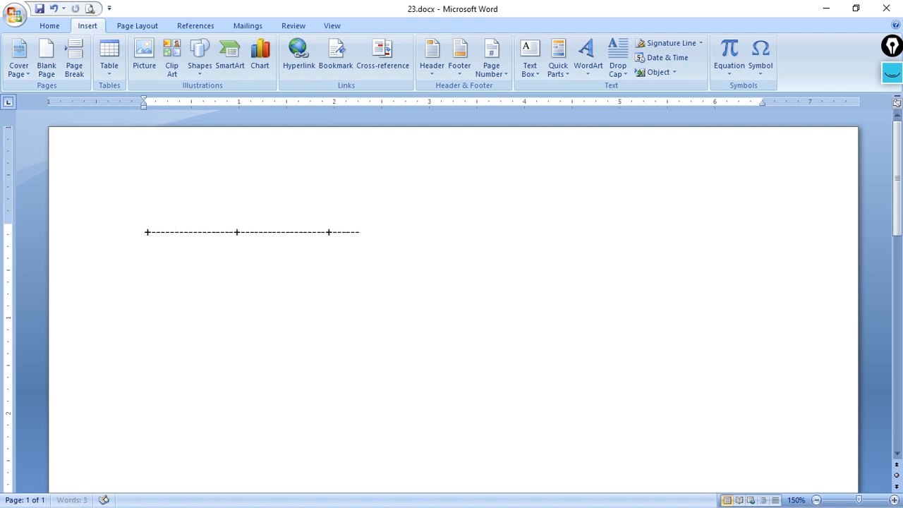
type("+")
key("Return")
Extend the three-column table to three rows by advancing past its last cell
key("Tab")
key("Tab")
key("Tab")
key("Tab")
key("Tab")
left_click(194, 244)
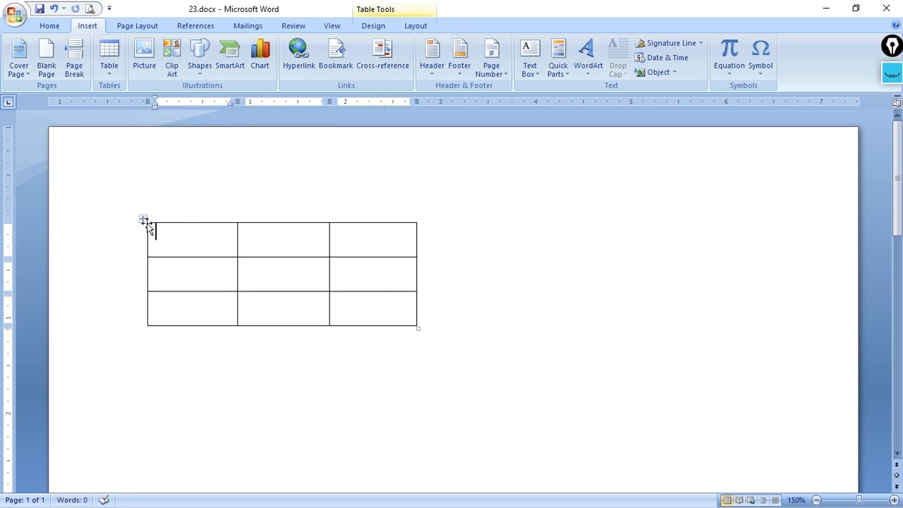
Undo the last added row and apply the No Spacing style to the whole table
left_click(50, 25)
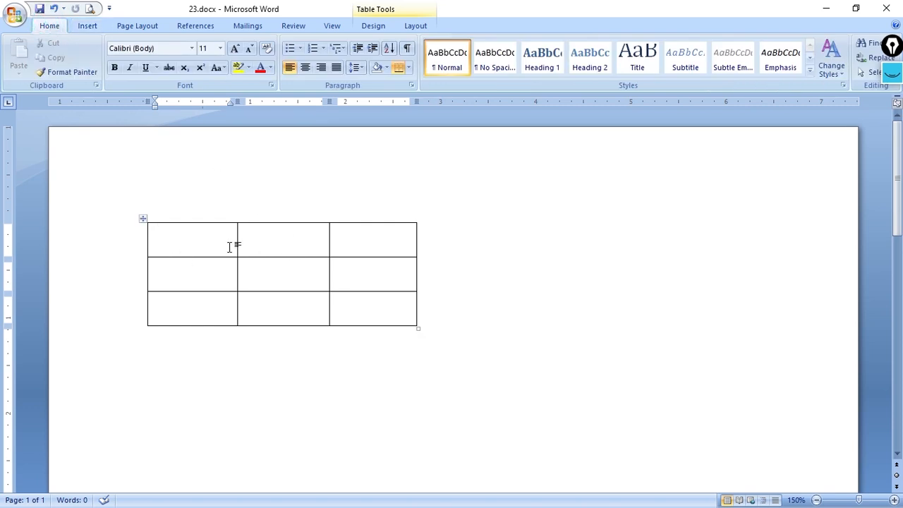
key("ctrl+z")
left_click(144, 219)
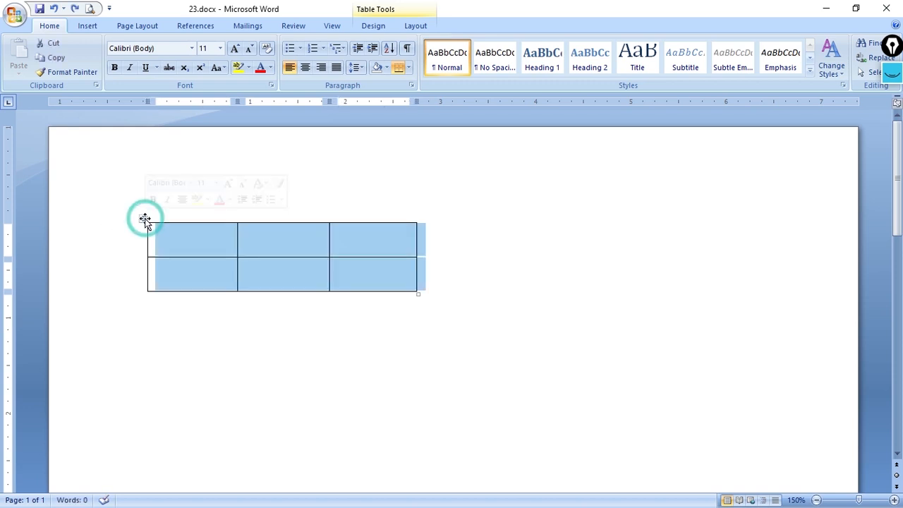
left_click(247, 268)
left_click(171, 240)
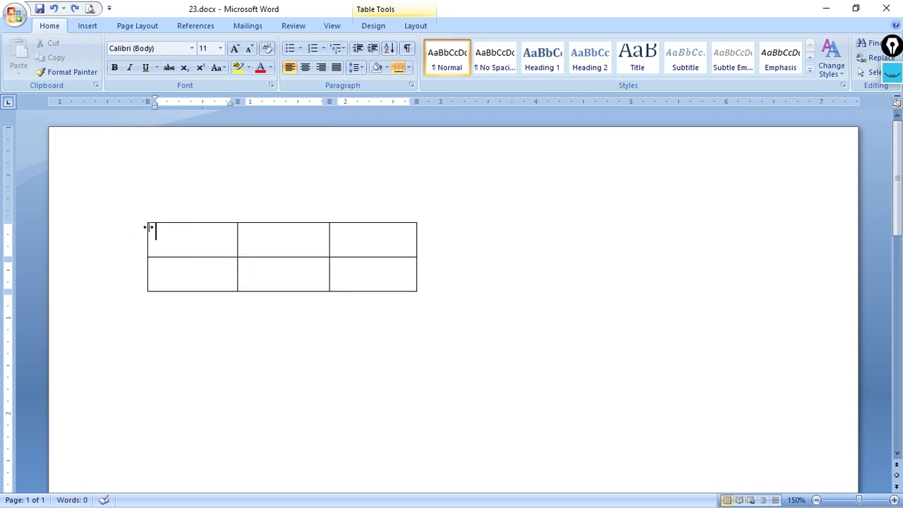
left_click(143, 218)
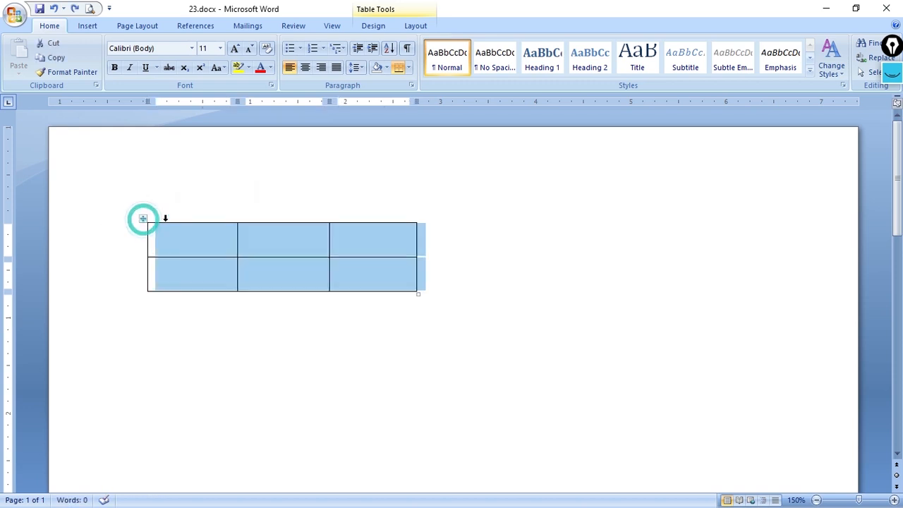
left_click(499, 61)
left_click(270, 235)
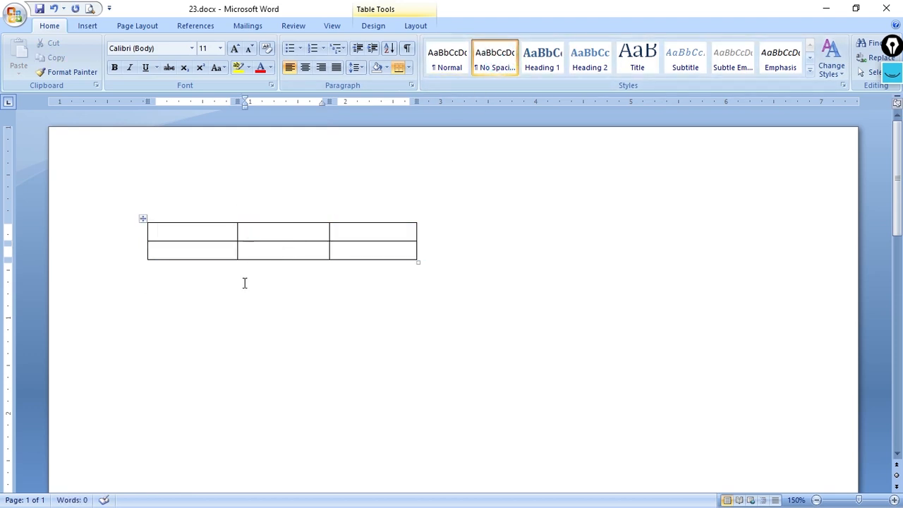
Undo the style change and the table creation until the page is blank
key("ctrl+z")
key("ctrl+z")
key("ctrl+z")
Write the sample text "Dfsjl" and "Dhfdhk;l" as two separate paragraphs
type("dfsjl")
key("Return")
type("dhfdhk;l")
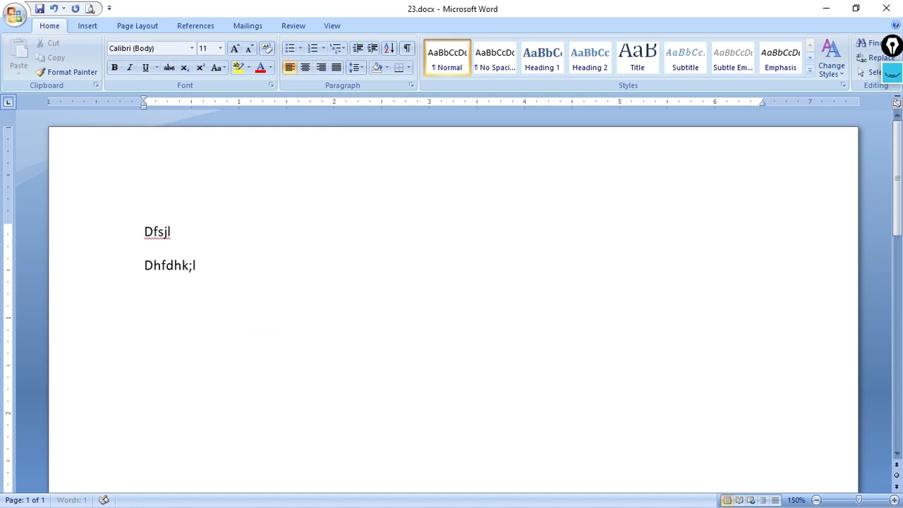
Apply the No Spacing style to both sample paragraphs and delete them
left_click(126, 263)
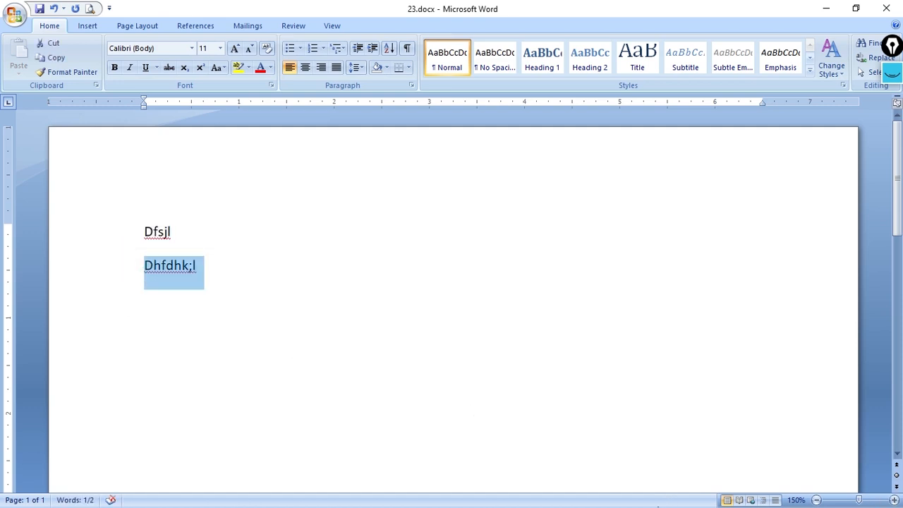
key("ctrl+a")
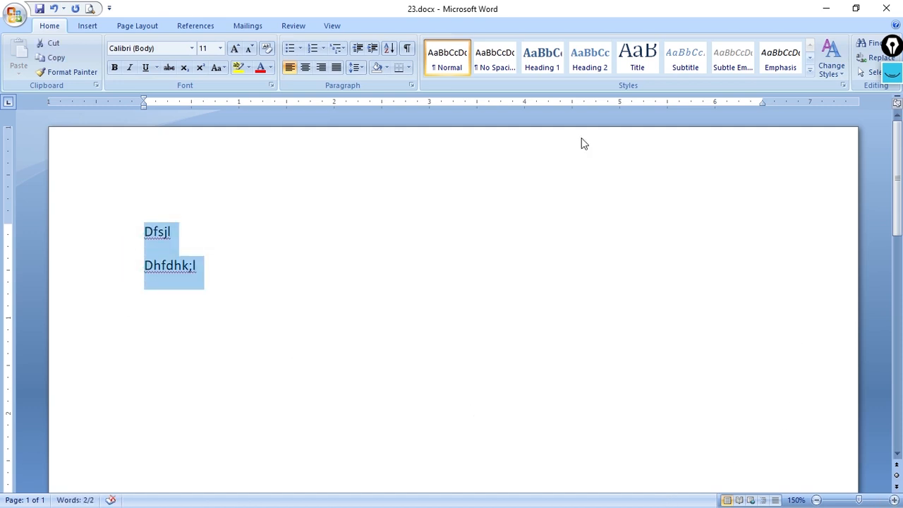
left_click(487, 65)
left_click(393, 269)
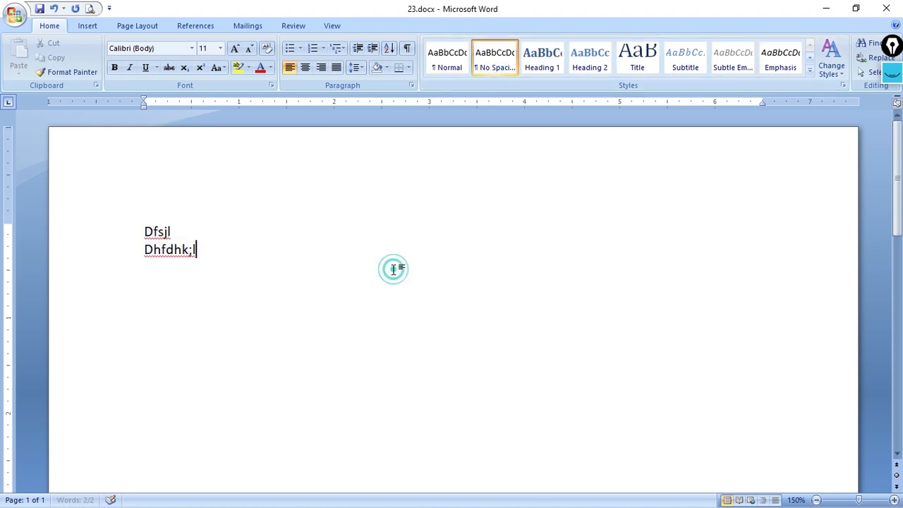
left_click_drag(137, 233, 307, 305)
key("Delete")
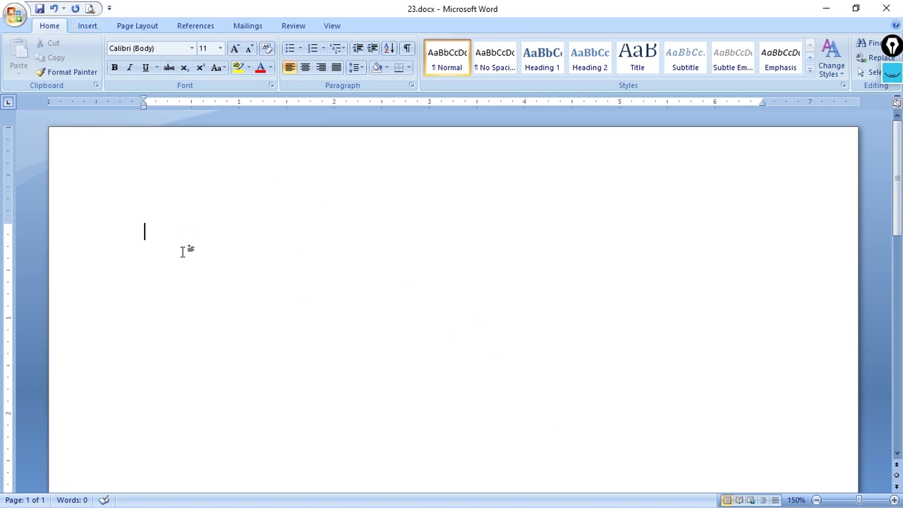
Create another one-row, three-column table from a line of four plus signs joined by hyphens
type("+---------------+---------------+-----------------+")
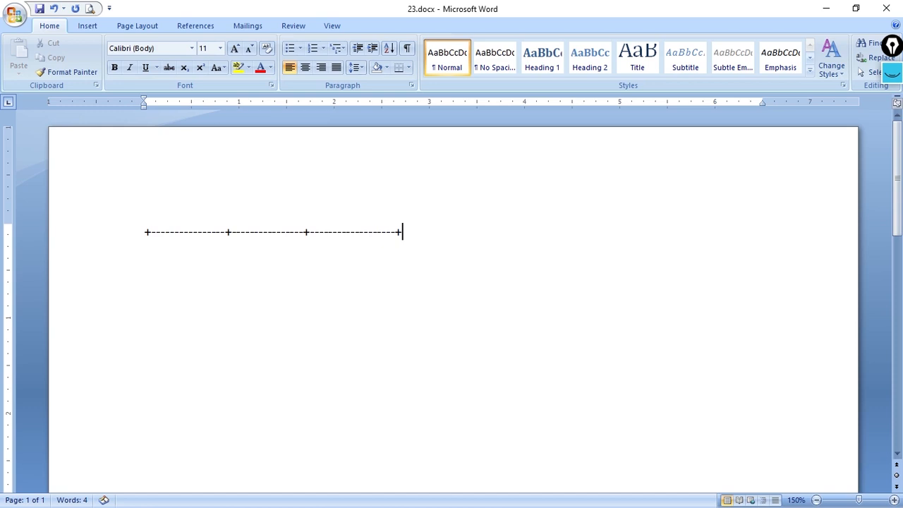
key("Return")
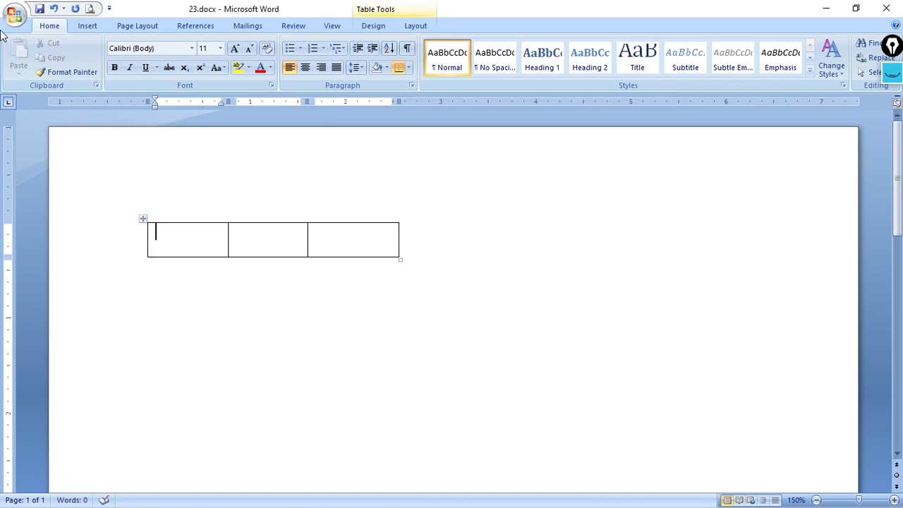
left_click(87, 26)
left_click(111, 74)
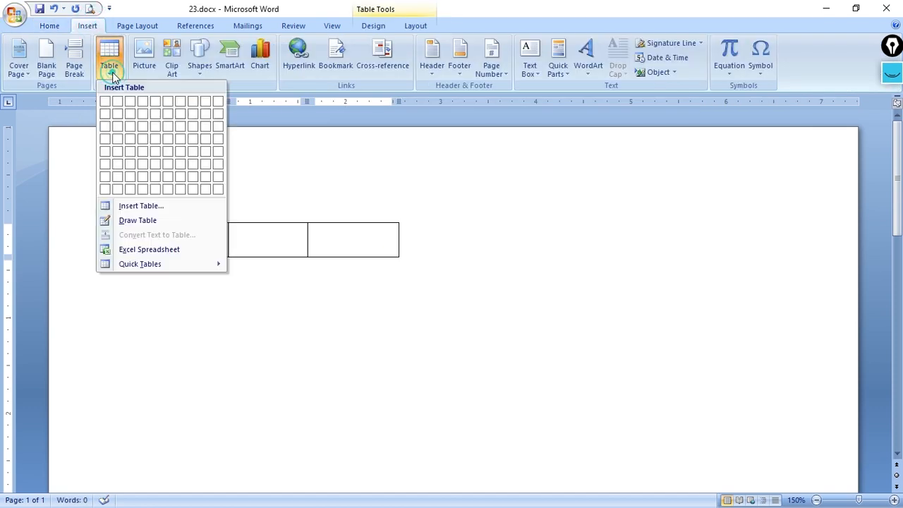
left_click(138, 209)
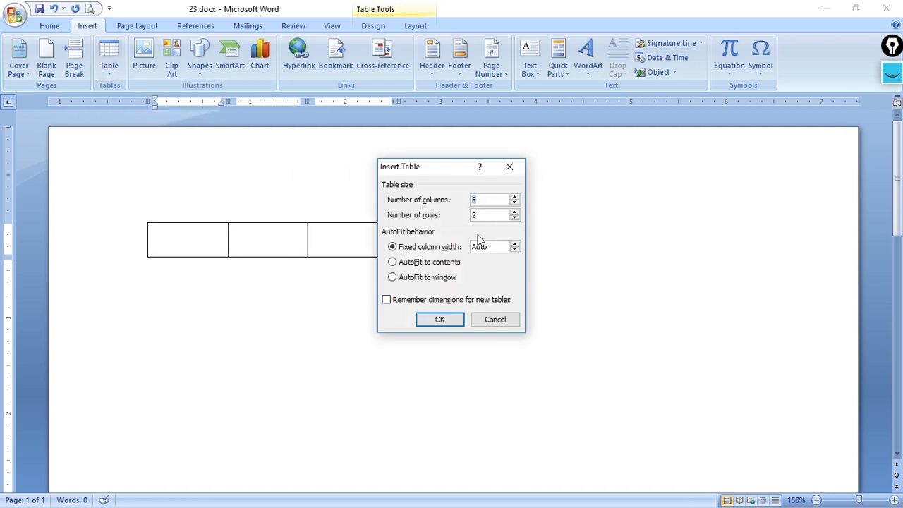
left_click(513, 170)
left_click(566, 356)
Delete the whole three-column table from the page
left_click(189, 244)
left_click(144, 220)
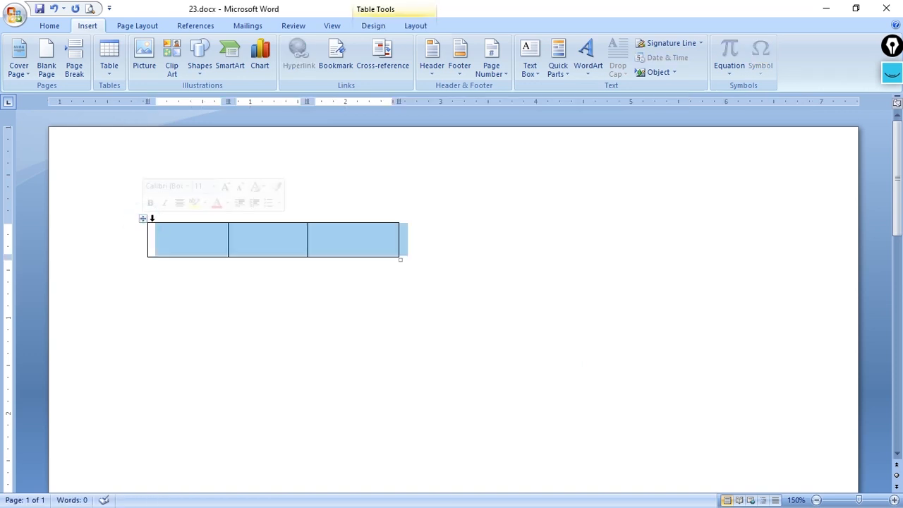
key("BackSpace")
Insert a table with 5 columns and 2 rows using automatic fixed column width
left_click(110, 57)
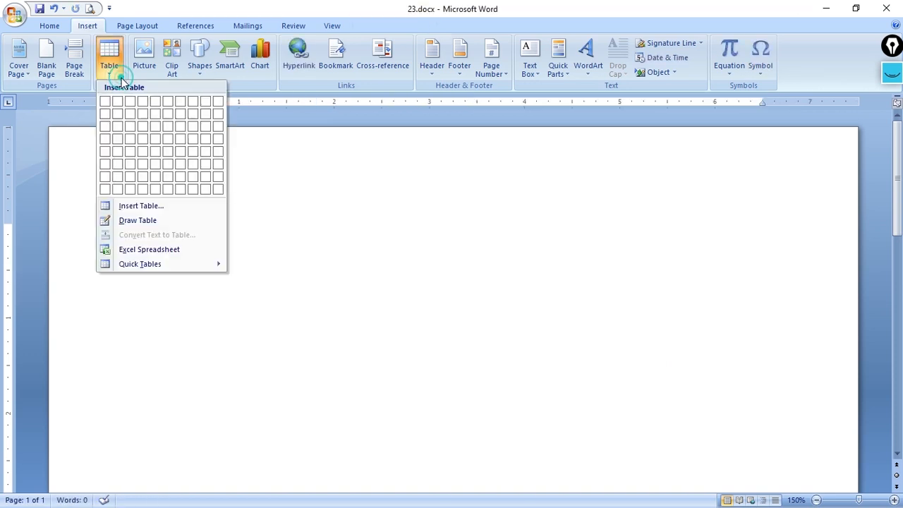
left_click(155, 206)
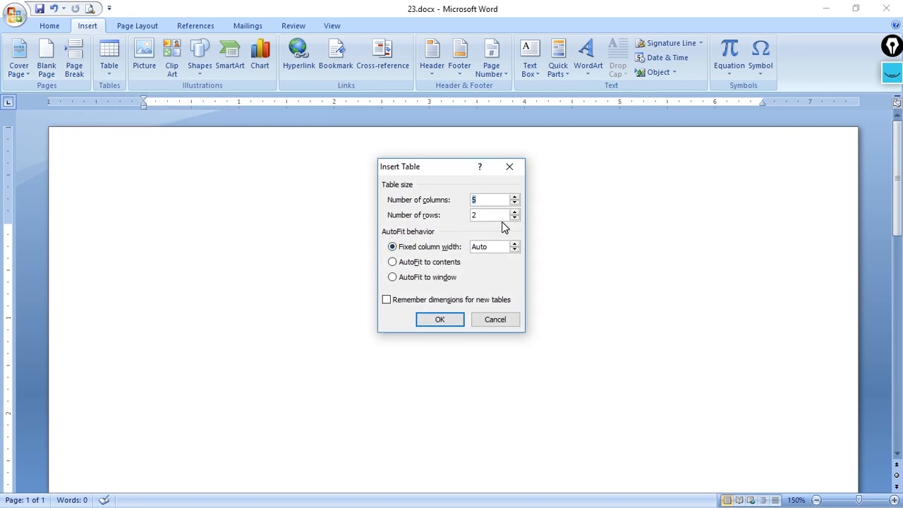
key("Tab")
key("Return")
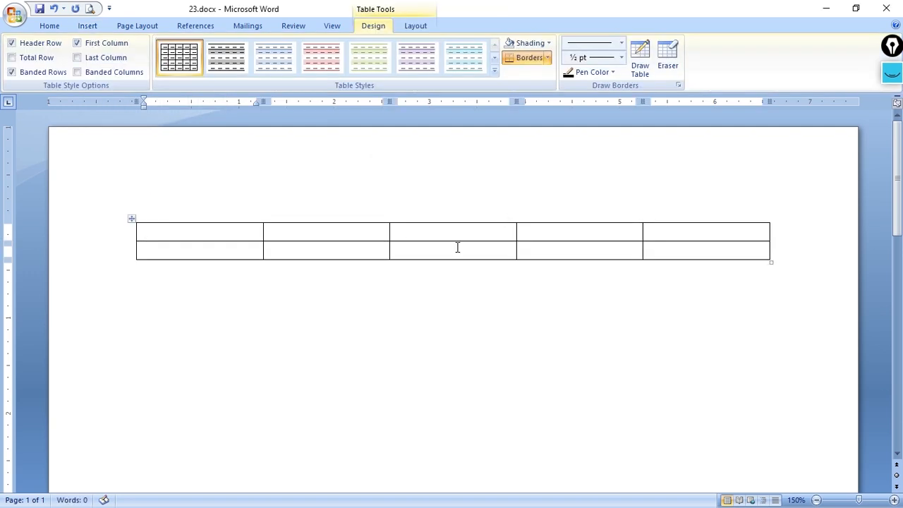
Extend the five-column table to five rows by advancing past its last cell
key("Tab")
key("Tab")
key("Tab")
key("Tab")
key("Tab")
key("Tab")
key("Tab")
key("Tab")
key("Tab")
key("Tab")
key("Tab")
key("Tab")
key("Tab")
key("Tab")
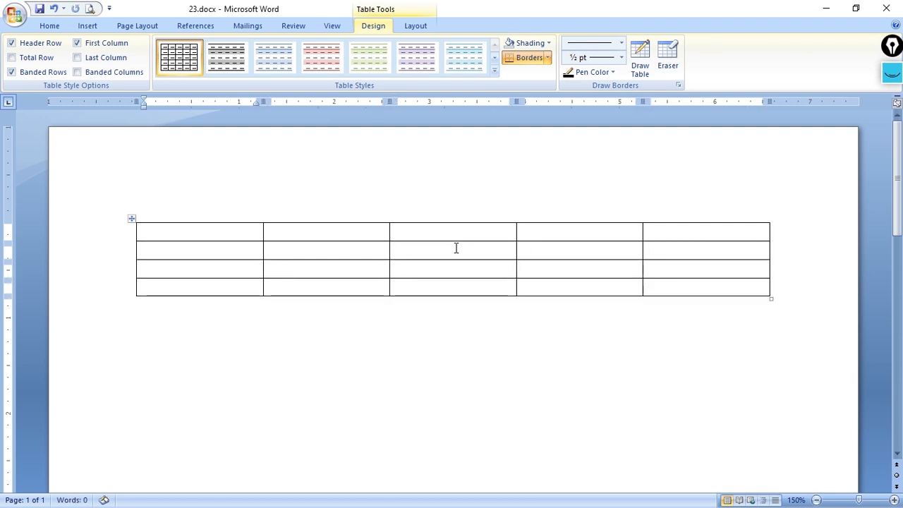
key("Tab")
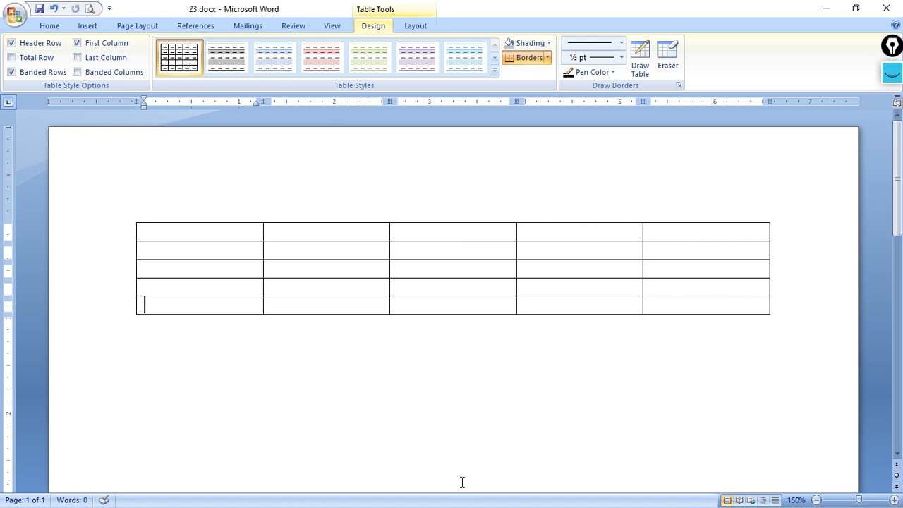
Enter the headings "Name" and "Roll No" in the first two cells of the table's first row
left_click(253, 231)
left_click(328, 231)
left_click(252, 230)
type("NAme")
key("Tab")
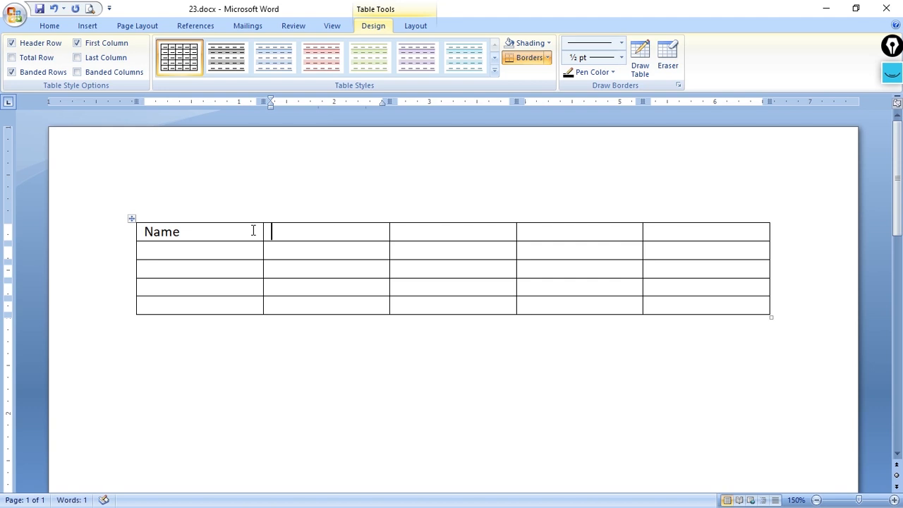
type("Roll No")
key("Tab")
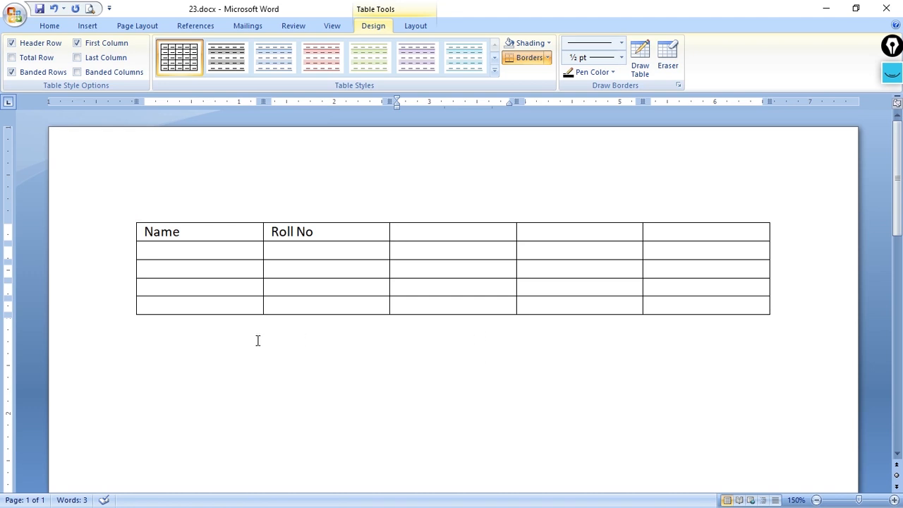
Examine the row and column insertion options for the third column and the table layout commands
left_click(404, 218)
right_click(405, 221)
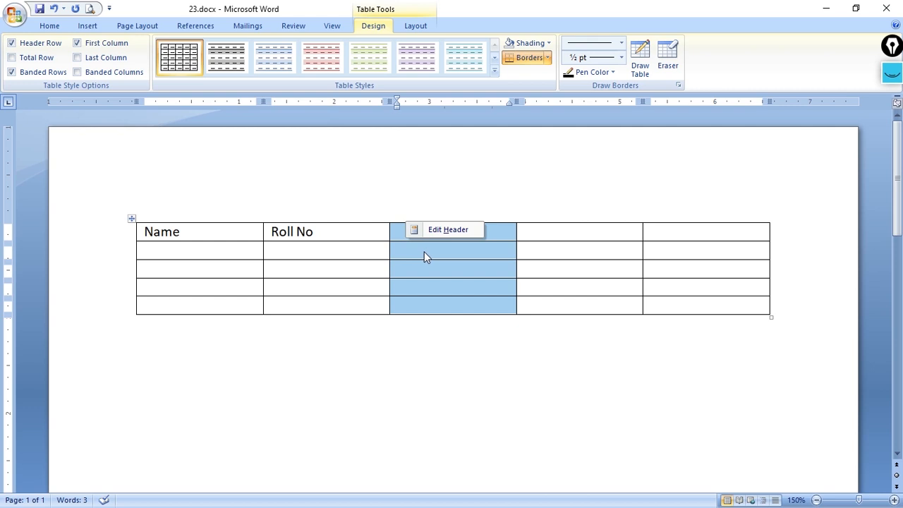
right_click(427, 239)
mouse_move(490, 304)
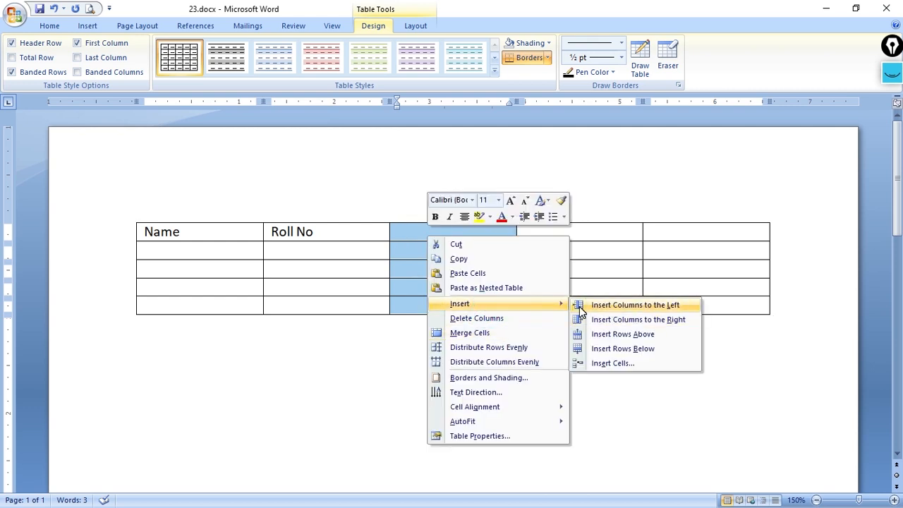
left_click(679, 439)
left_click(415, 25)
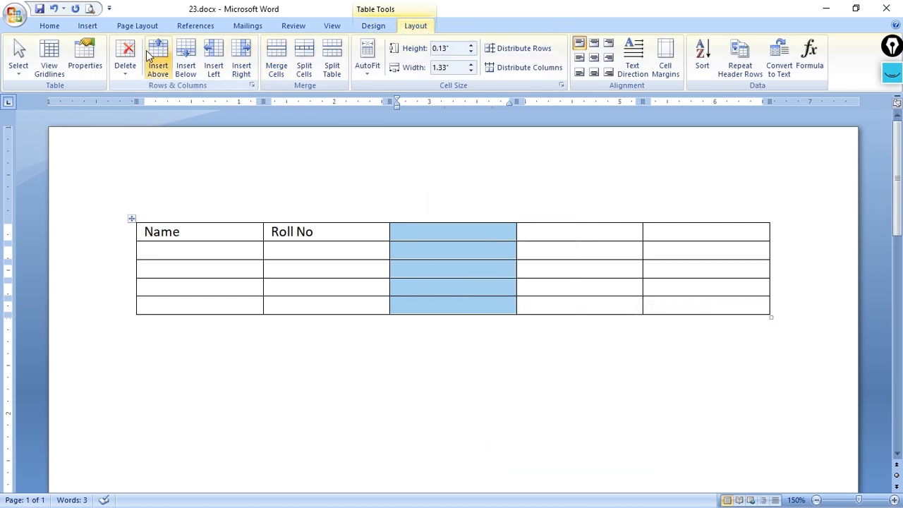
left_click(351, 284)
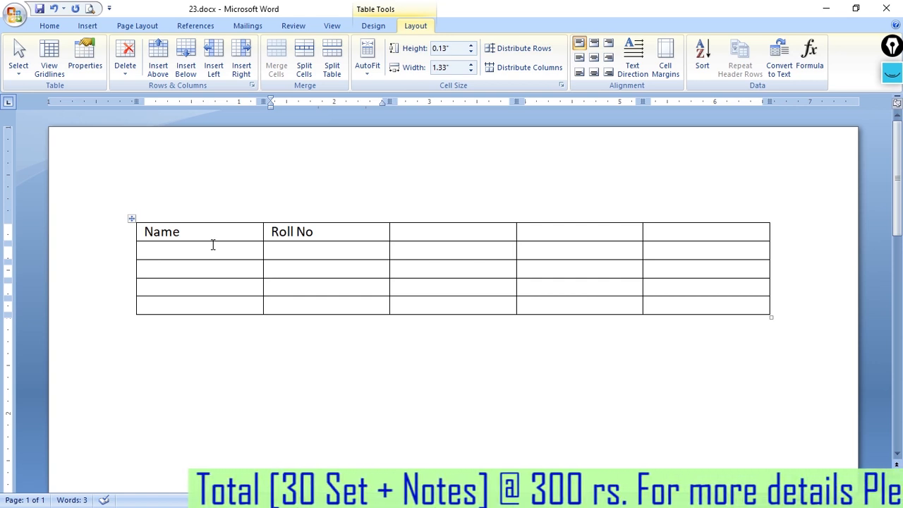
Browse the available symbols and symbol fonts from the line below the table without inserting any
left_click(88, 26)
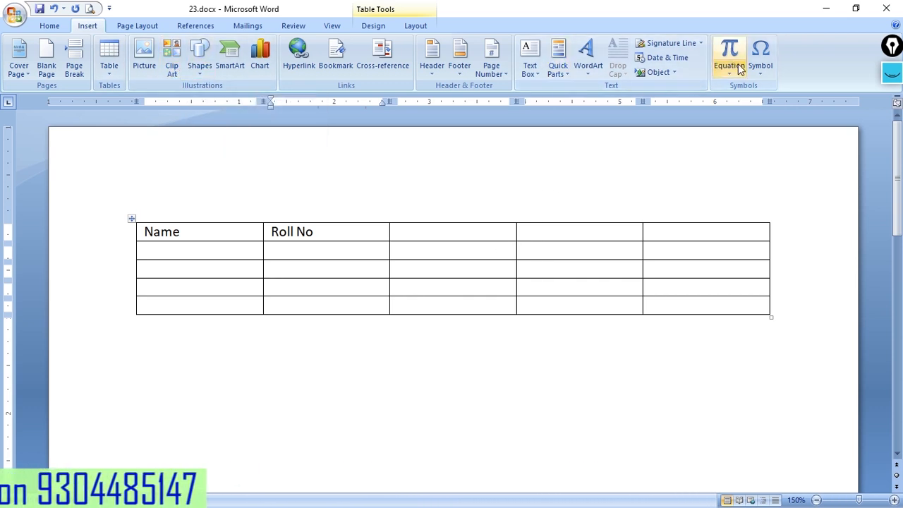
left_click(466, 398)
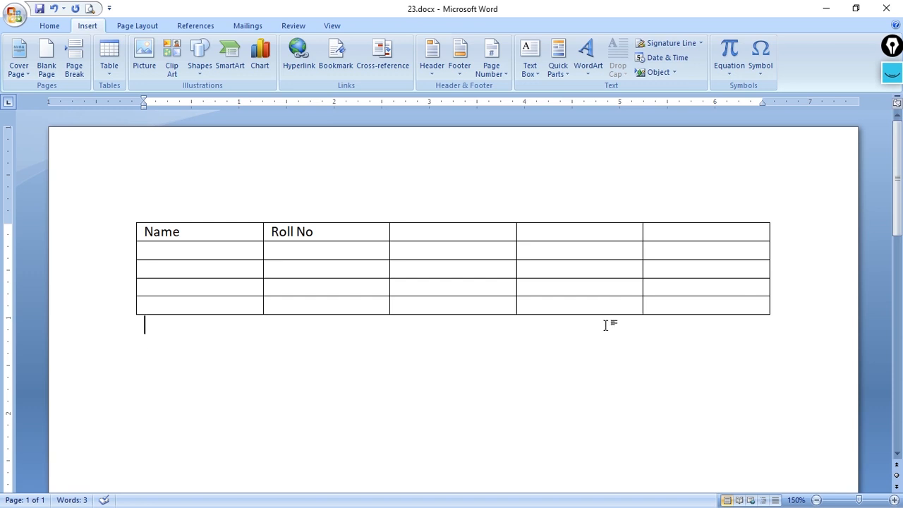
left_click(760, 71)
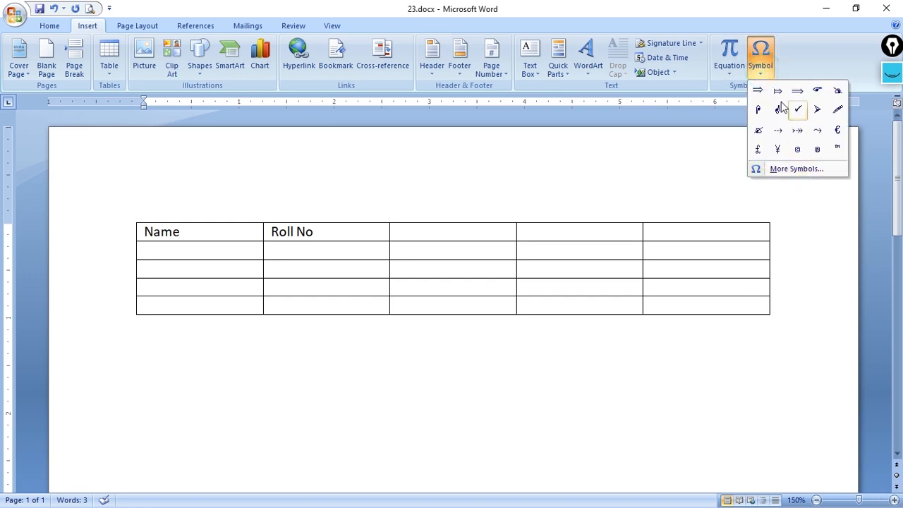
left_click(796, 173)
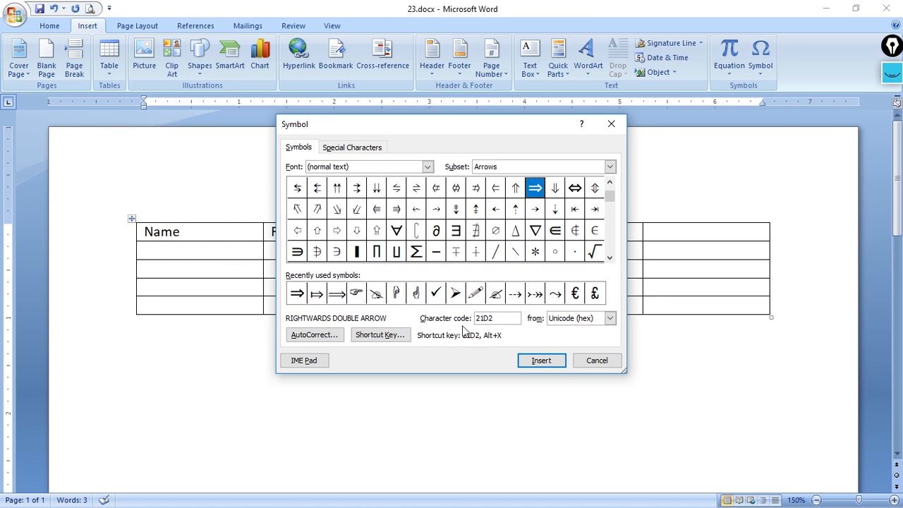
left_click(337, 188)
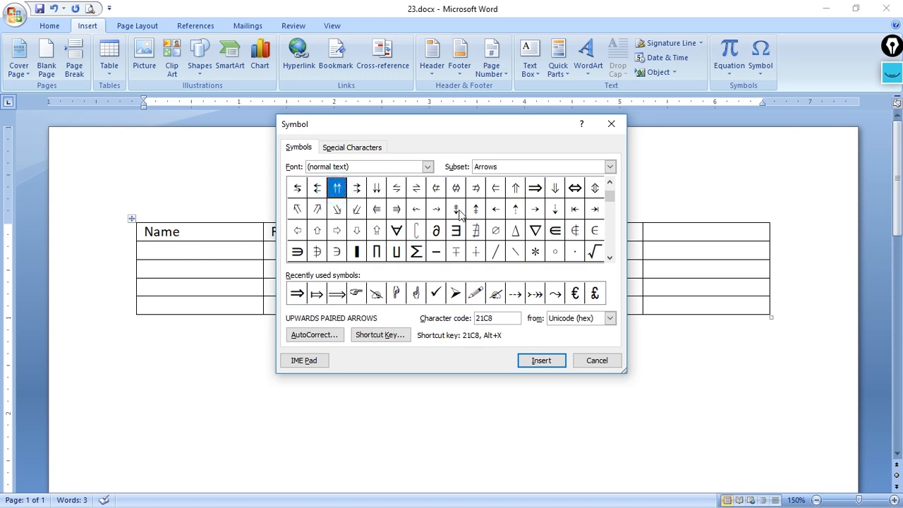
mouse_move(611, 196)
left_mouse_down()
mouse_move(609, 237)
mouse_move(611, 183)
left_mouse_up()
left_click(611, 192)
left_click(432, 170)
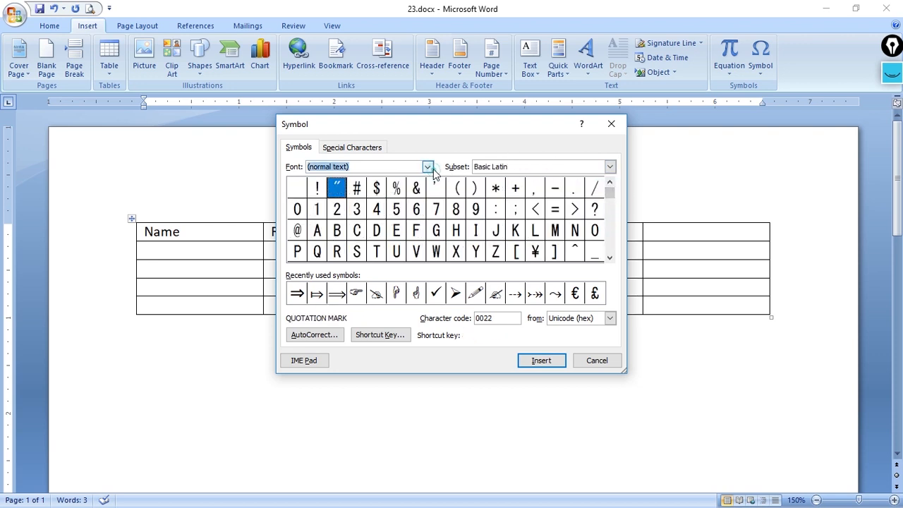
left_click(427, 167)
scroll(372, 202, "down", 2)
scroll(374, 201, "up", 2)
left_click(481, 141)
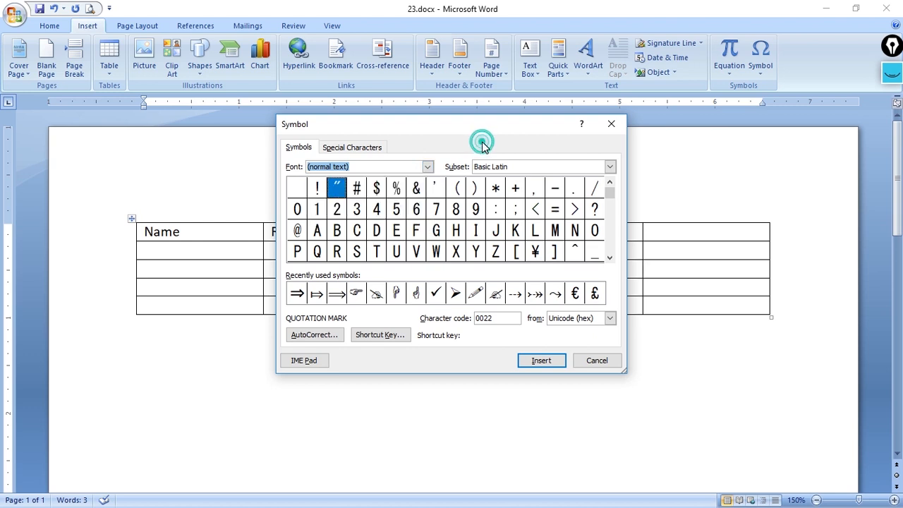
left_click(612, 126)
Begin a sample-text formula with "=rand" on the empty line below the table
left_click(282, 342)
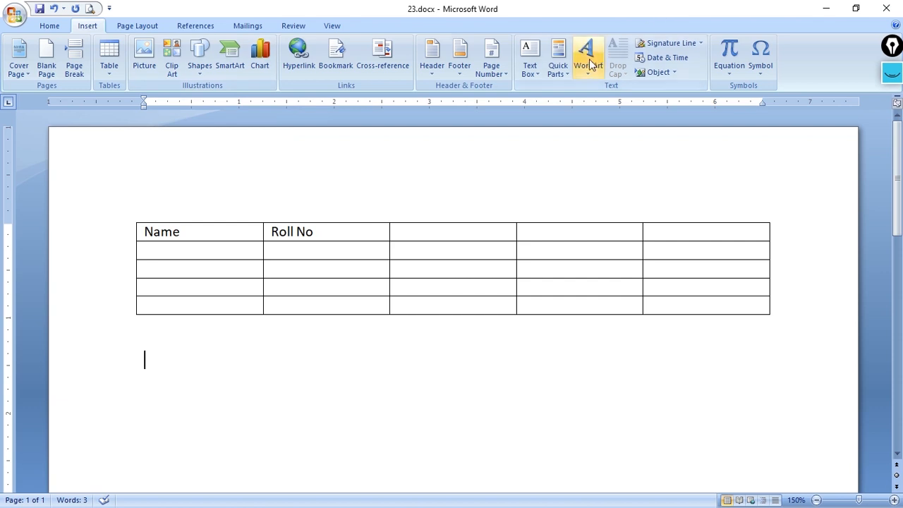
left_click(185, 349)
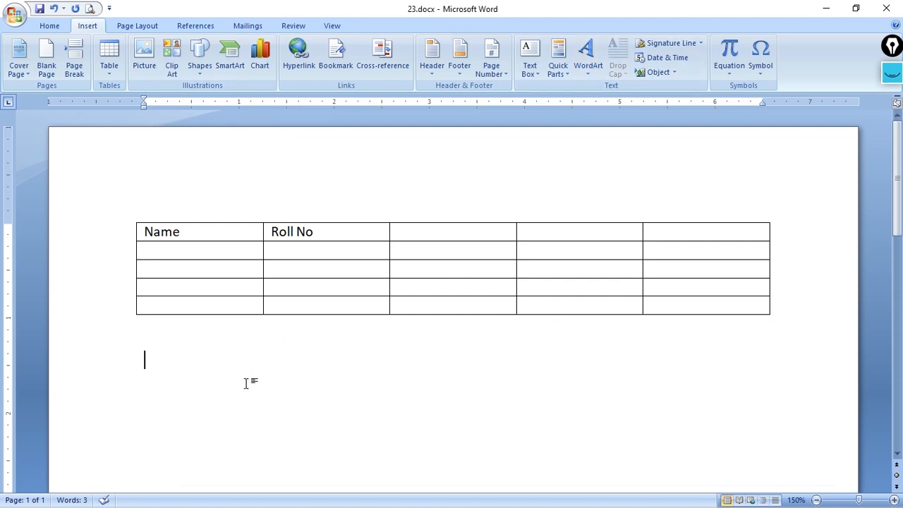
scroll(246, 383, "down", 3)
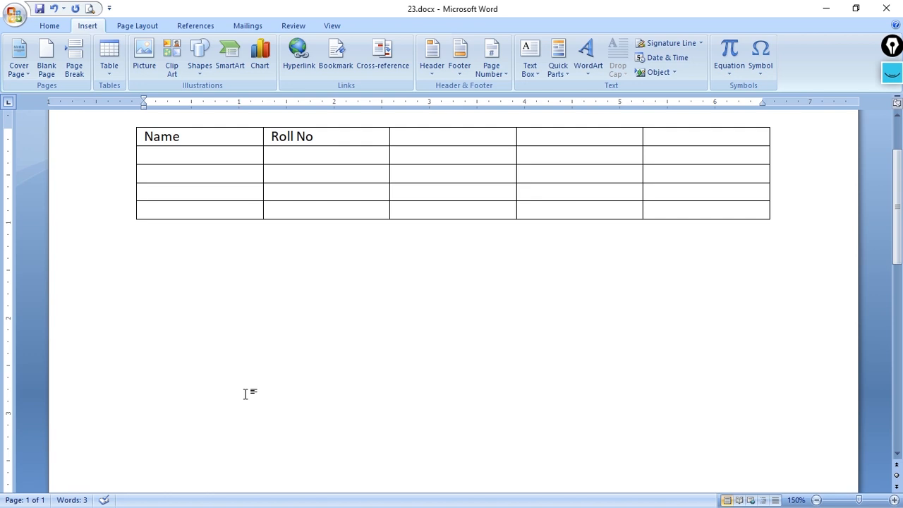
scroll(247, 394, "down", 1)
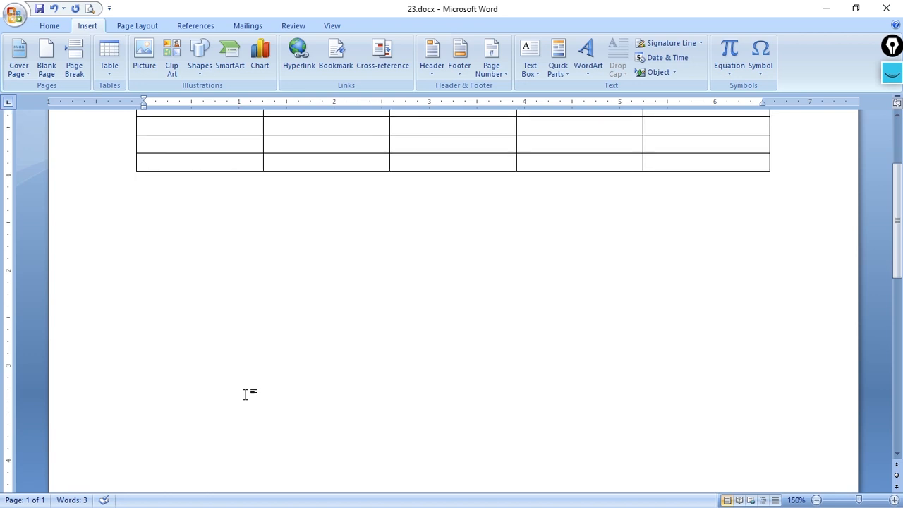
left_click(246, 394)
type("=rands")
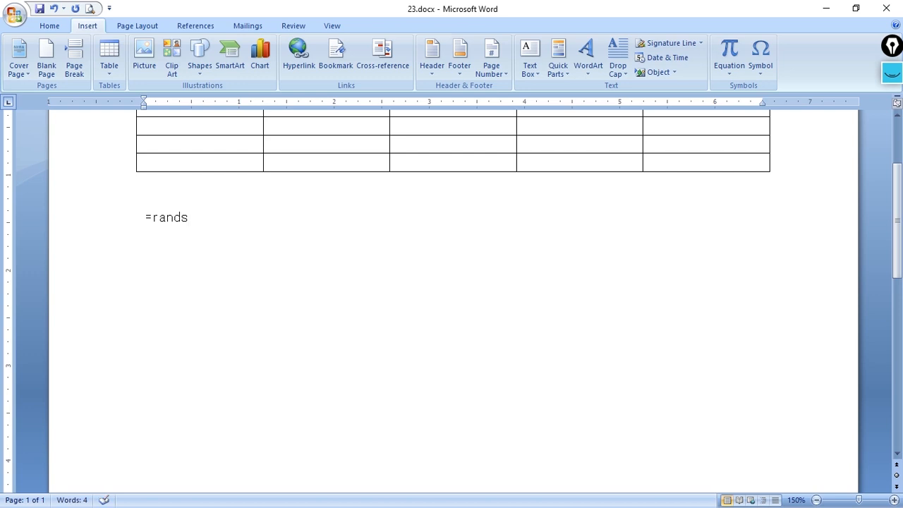
key("BackSpace")
Change the font of the "=rand" line to Cambria (Headings)
left_click(90, 216)
left_click(49, 25)
left_click(137, 48)
type("Cambria")
key("Return")
left_click(252, 240)
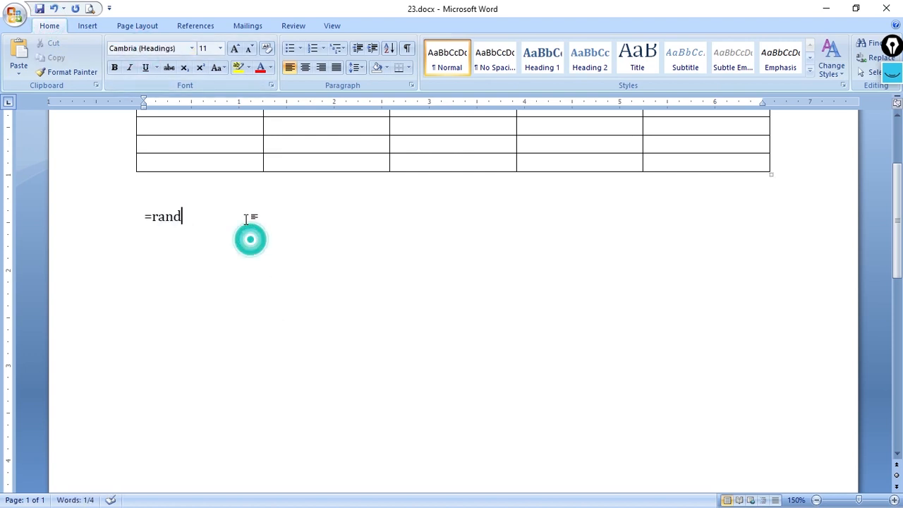
Complete the formula as =rand(2,5) to generate the sample paragraphs, and highlight a paragraph and individual sentences in them
type("(")
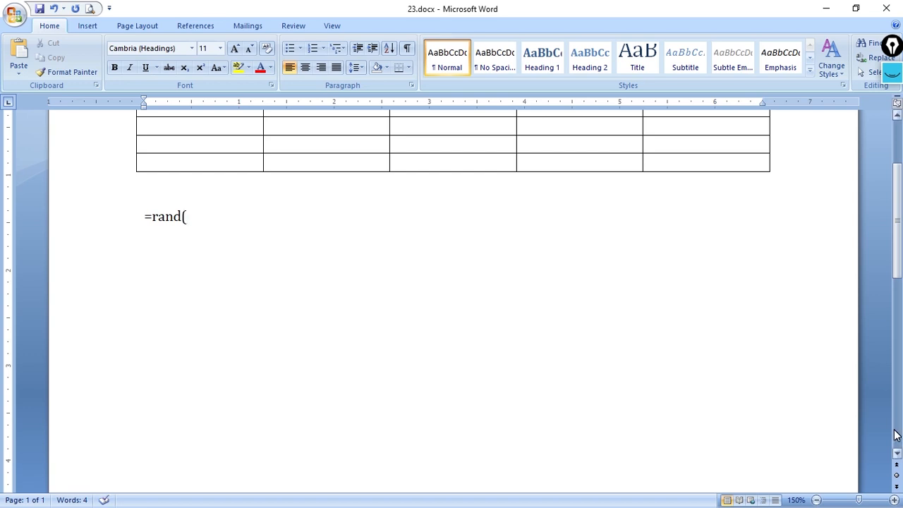
type("2,5)")
key("Return")
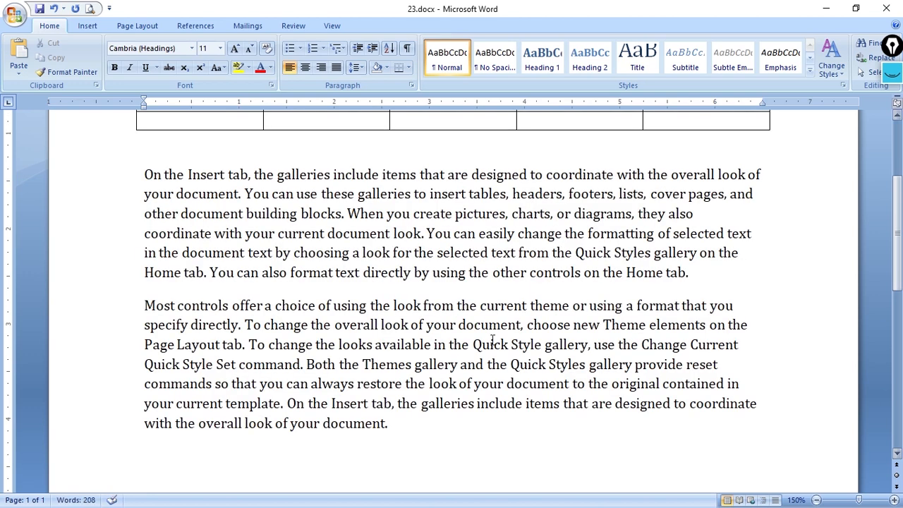
left_click_drag(121, 176, 110, 427)
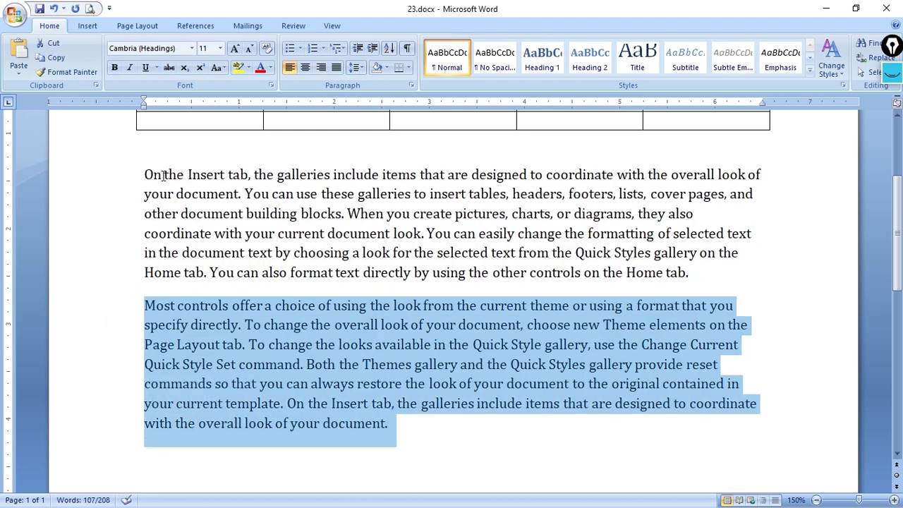
left_click_drag(146, 173, 342, 214)
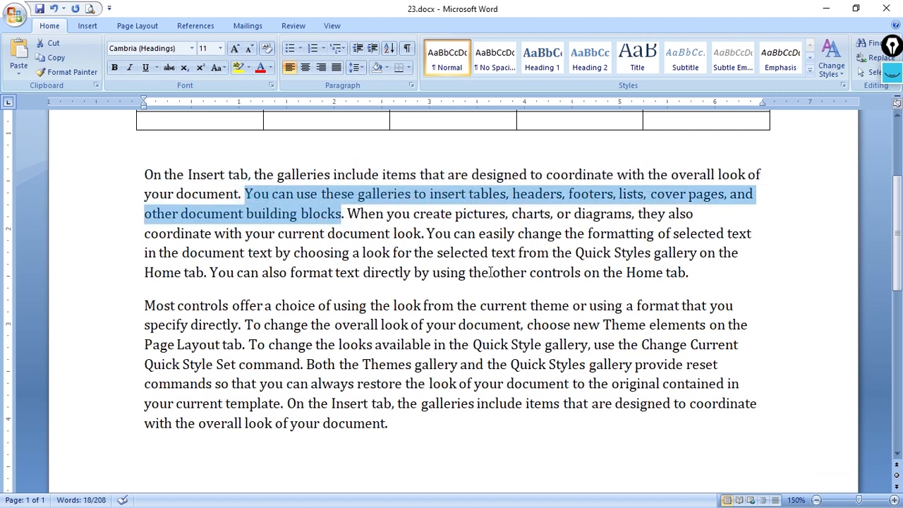
Generate two paragraphs of two sentences each below the existing sample text with =rand(2,2)
left_click(455, 435)
key("Return")
key("Return")
scroll(457, 435, "down", 3)
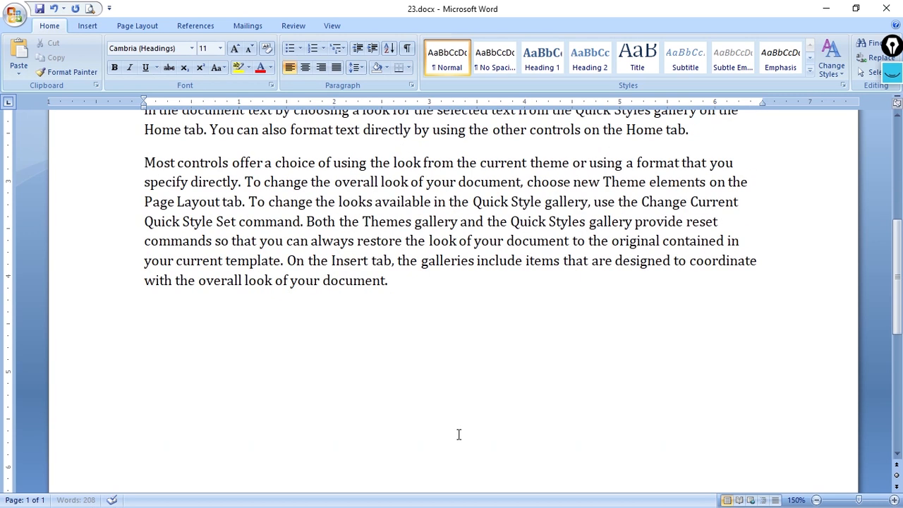
type("=rand(2")
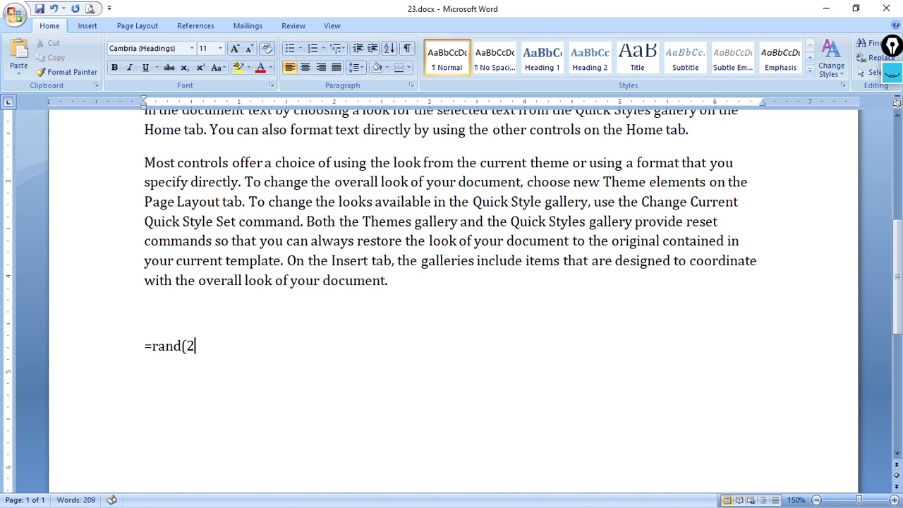
type(",2)")
key("Return")
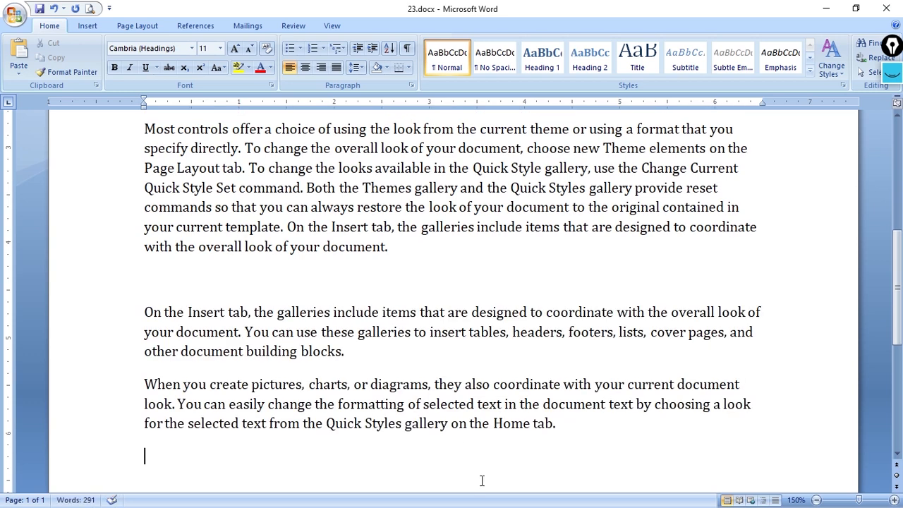
Delete the two short paragraphs at the end of the document
left_click_drag(145, 312, 358, 350)
left_click(592, 428)
left_click_drag(145, 285, 629, 464)
key("Delete")
List all clip art without a search term and insert the tooth and toothbrush clip below the last paragraph
scroll(621, 444, "up", 3)
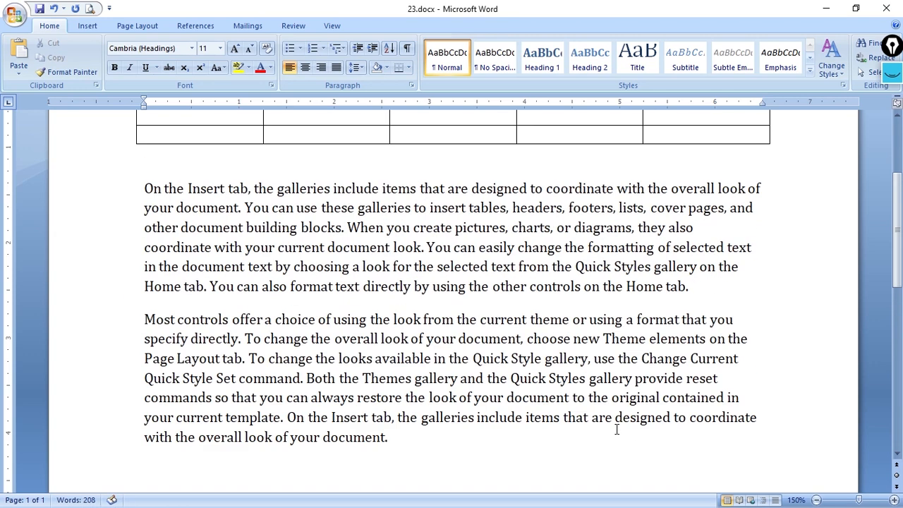
scroll(617, 429, "up", 1)
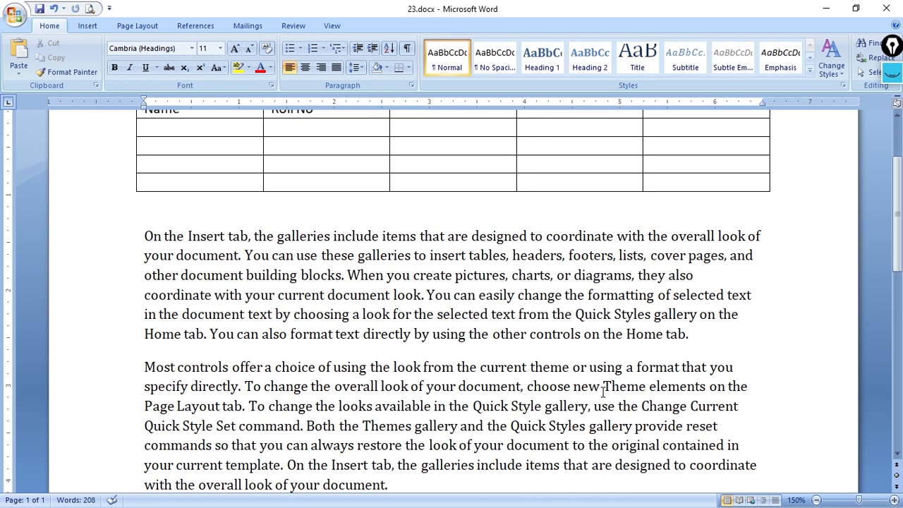
scroll(487, 322, "down", 1)
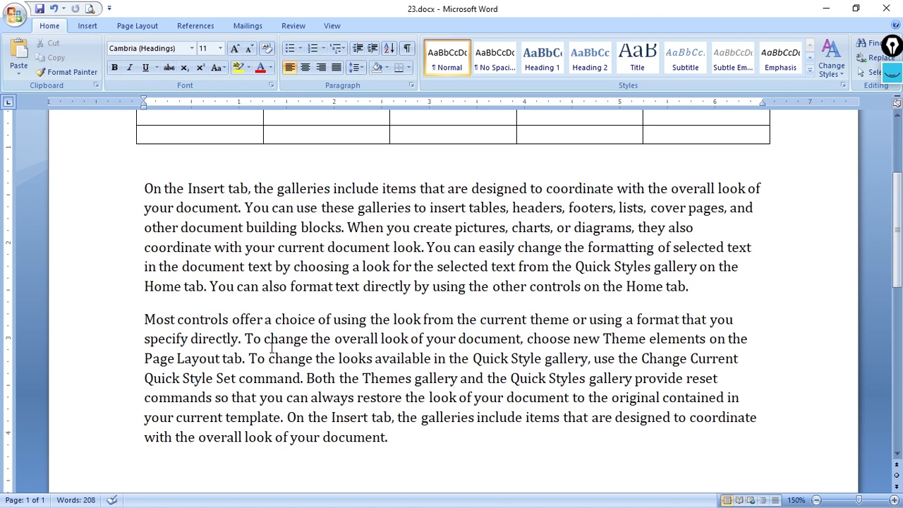
scroll(324, 274, "down", 2)
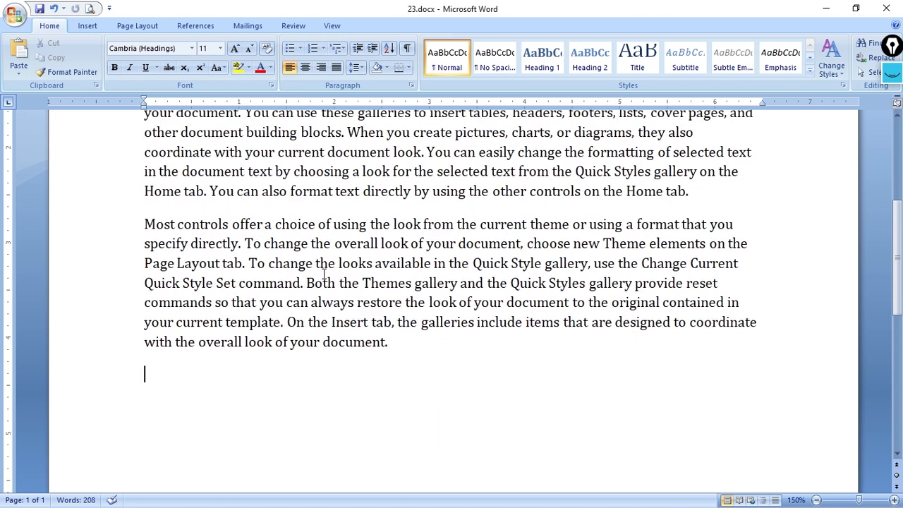
left_click(87, 26)
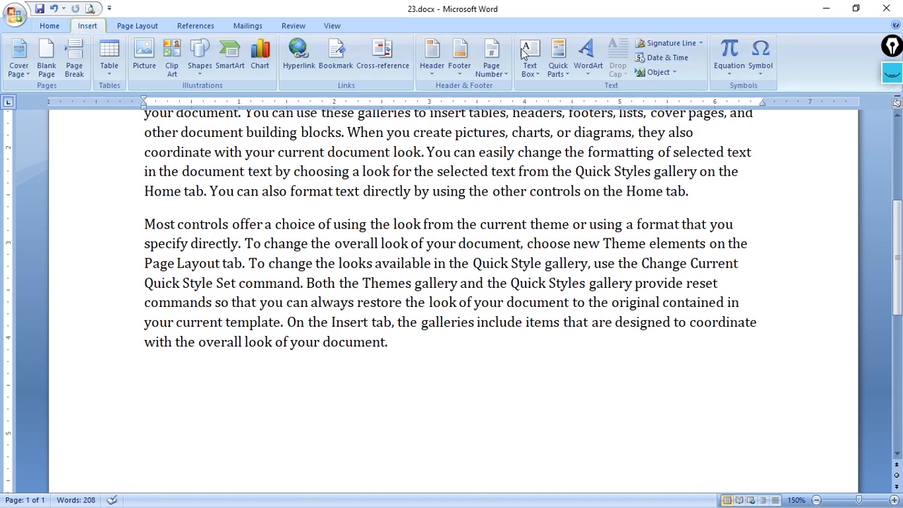
left_click(180, 72)
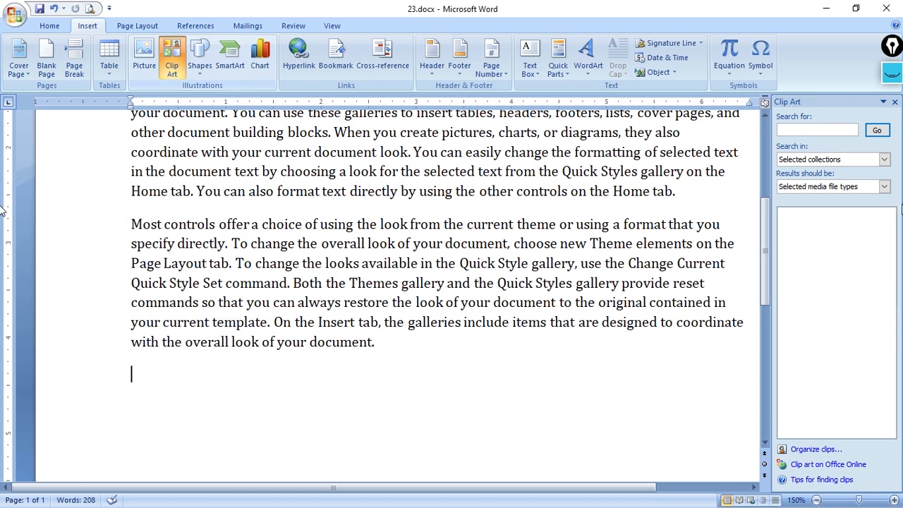
left_click(876, 130)
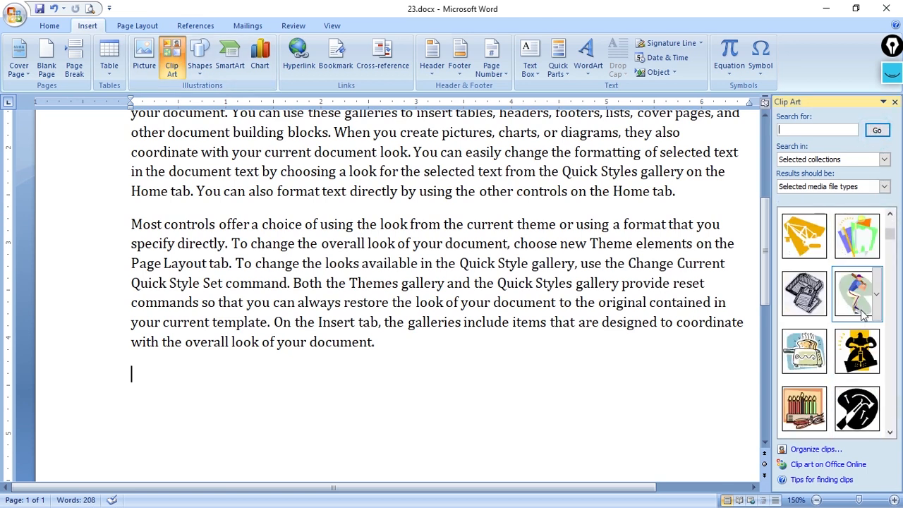
left_click_drag(857, 235, 212, 403)
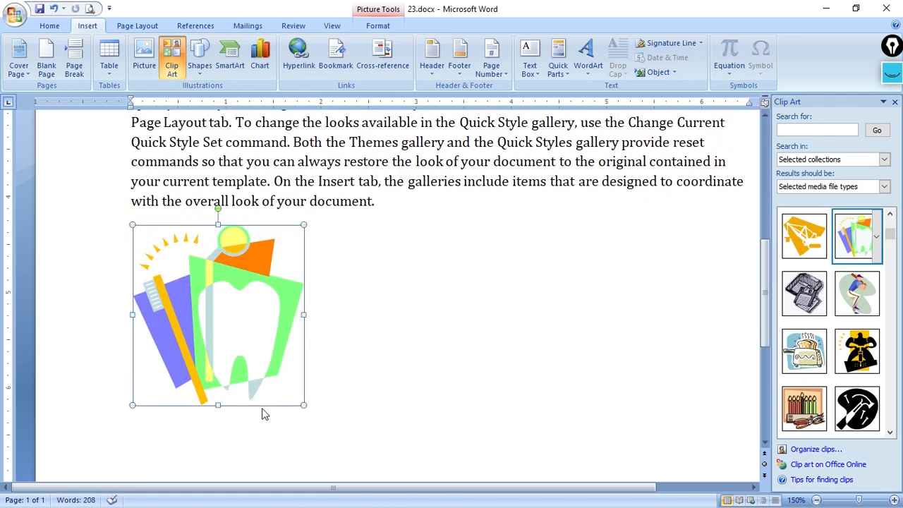
left_click(894, 101)
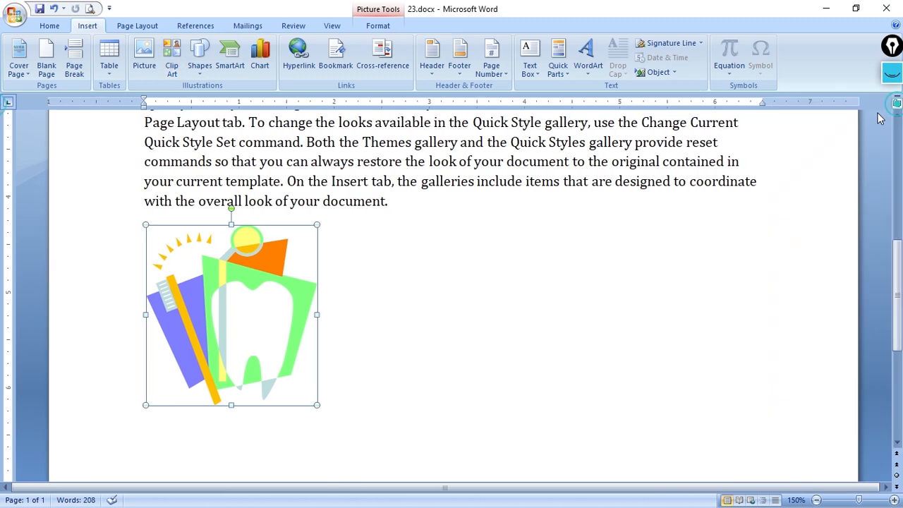
Set the text wrapping of the tooth and toothbrush picture to Square
scroll(536, 278, "down", 1)
scroll(536, 278, "up", 1)
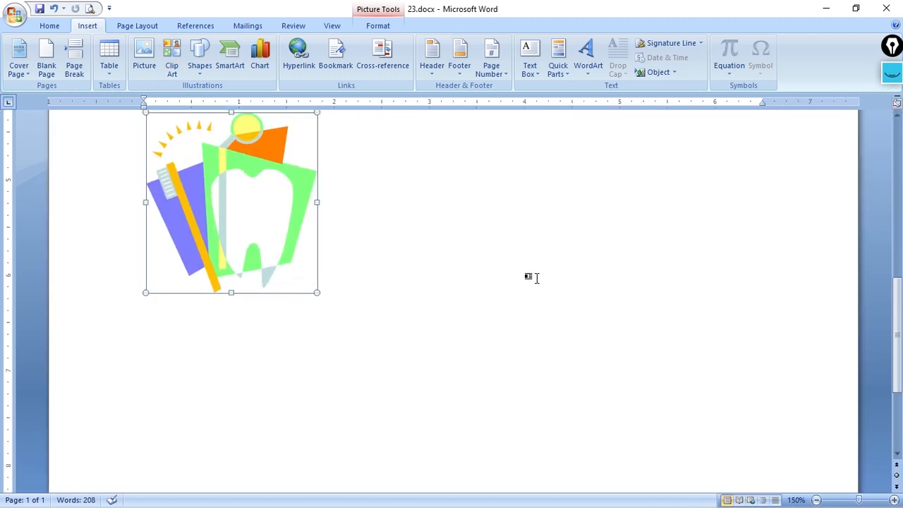
scroll(577, 295, "up", 1)
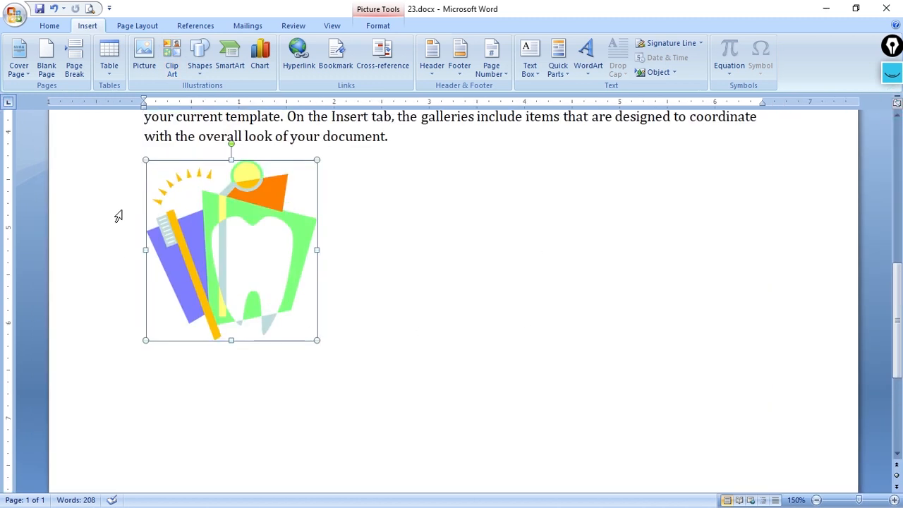
left_click(377, 25)
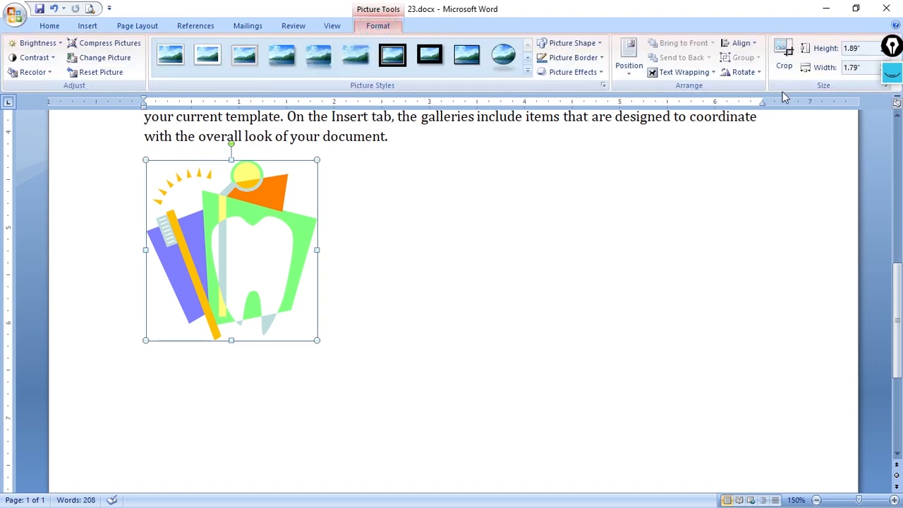
left_click(700, 72)
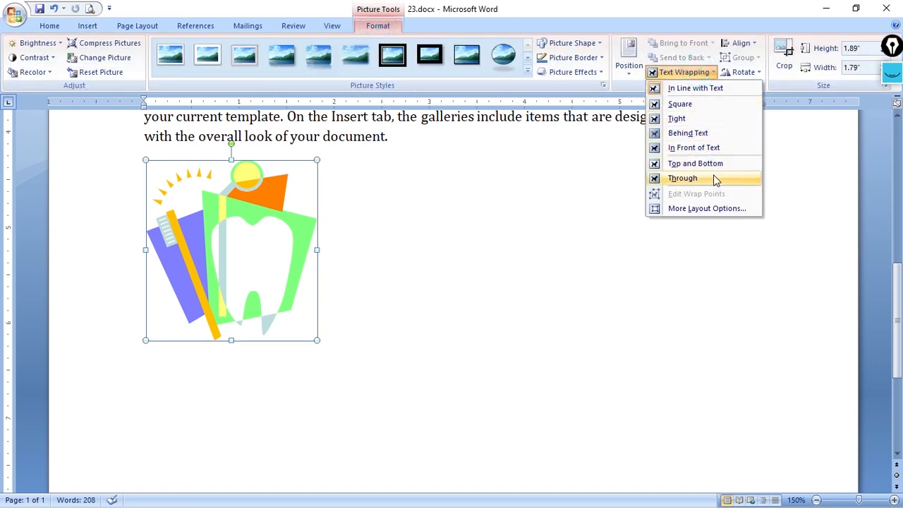
left_click(698, 104)
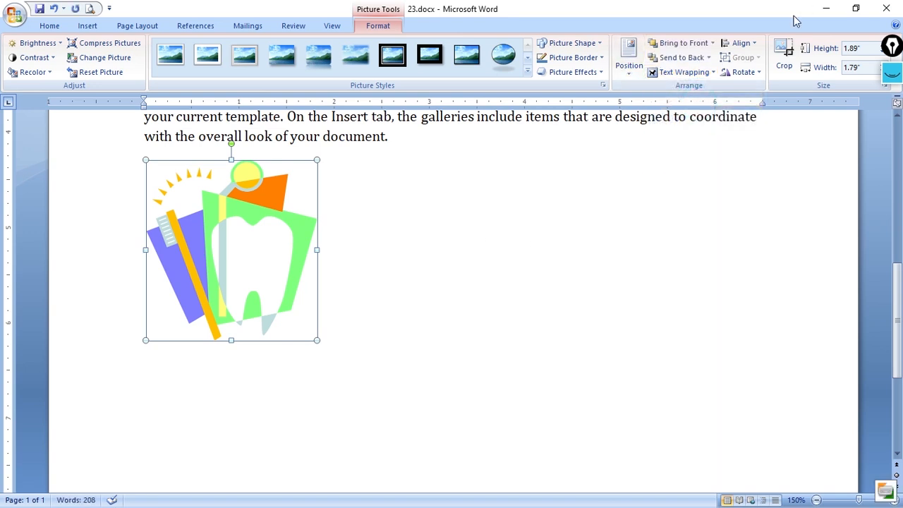
left_click(659, 79)
left_click(312, 258)
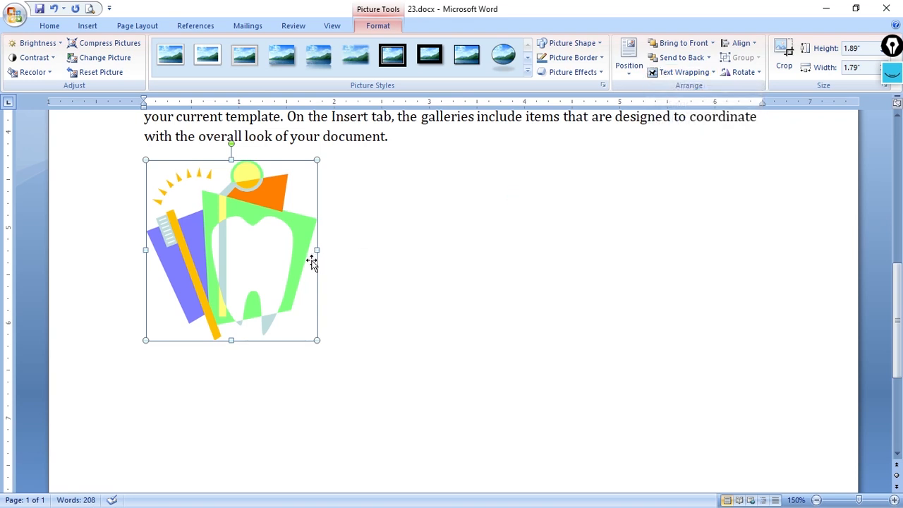
Move the tooth and toothbrush picture up beside the right-hand part of the last paragraph
scroll(261, 346, "up", 3)
left_click_drag(261, 345, 659, 239)
scroll(663, 236, "up", 3)
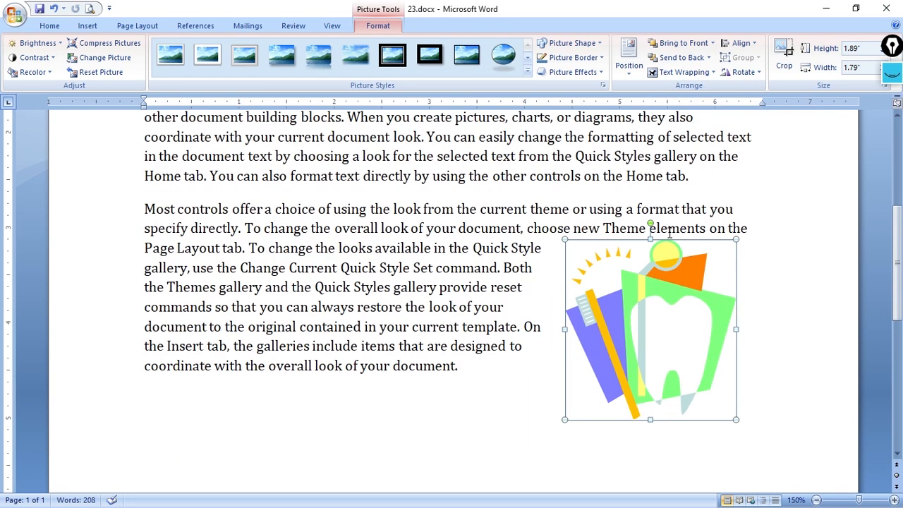
Set the picture's text wrapping to In Front of Text and place it over the middle of the last paragraph
scroll(607, 373, "down", 3)
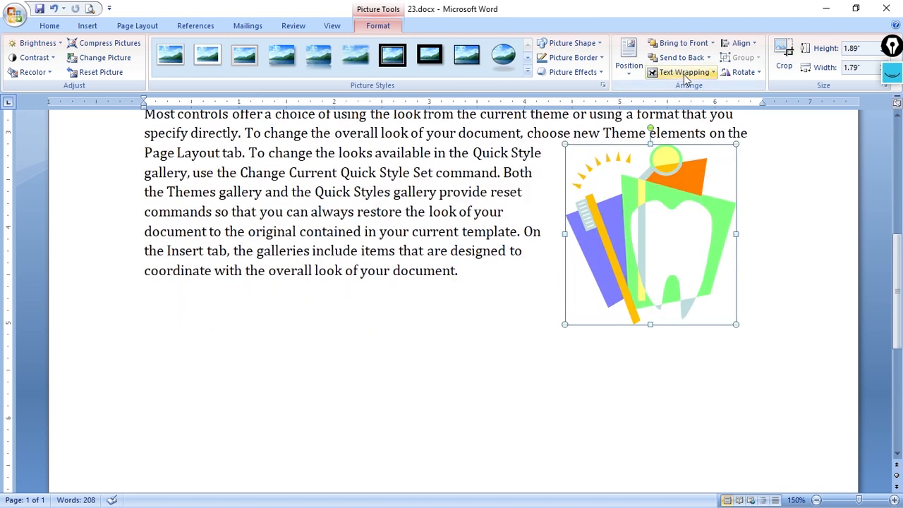
left_click(683, 72)
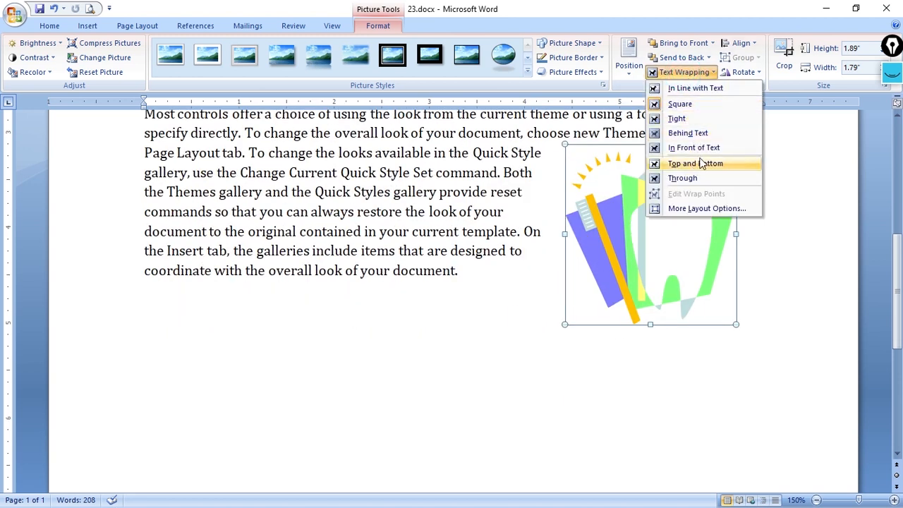
left_click(701, 147)
left_click_drag(649, 249, 407, 247)
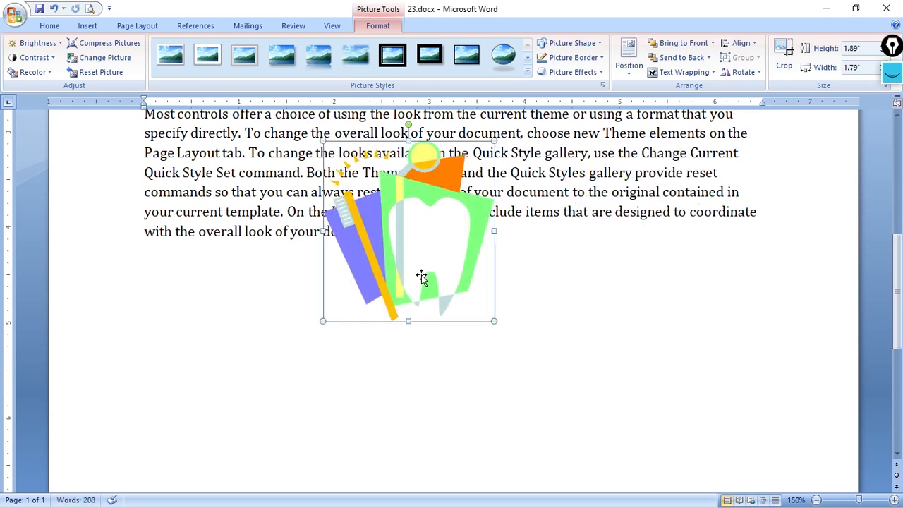
Move the tooth and toothbrush picture to the blank area below the right end of the last paragraph
scroll(421, 276, "up", 3)
left_click_drag(407, 302, 625, 388)
scroll(628, 345, "down", 2)
left_click_drag(646, 290, 650, 332)
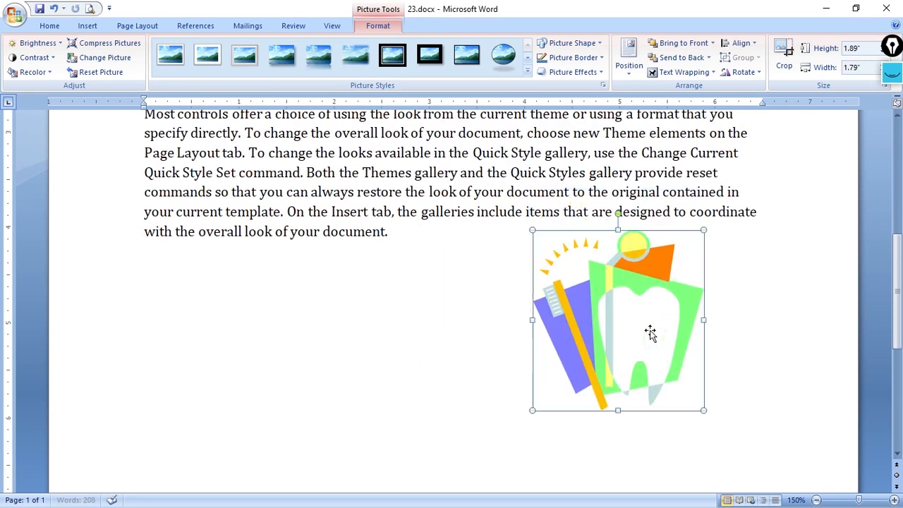
left_click(548, 288)
scroll(548, 289, "up", 1)
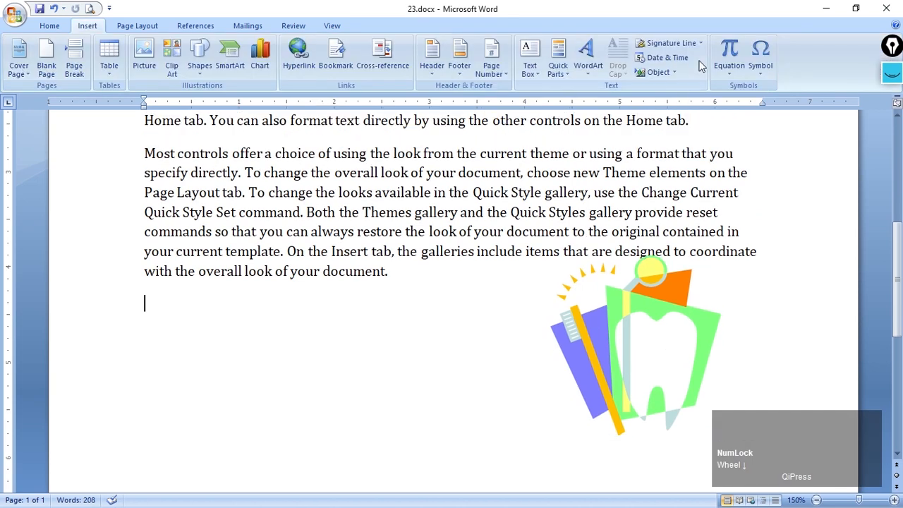
Examine the full symbol set and its list of available fonts without inserting a symbol
left_click(759, 73)
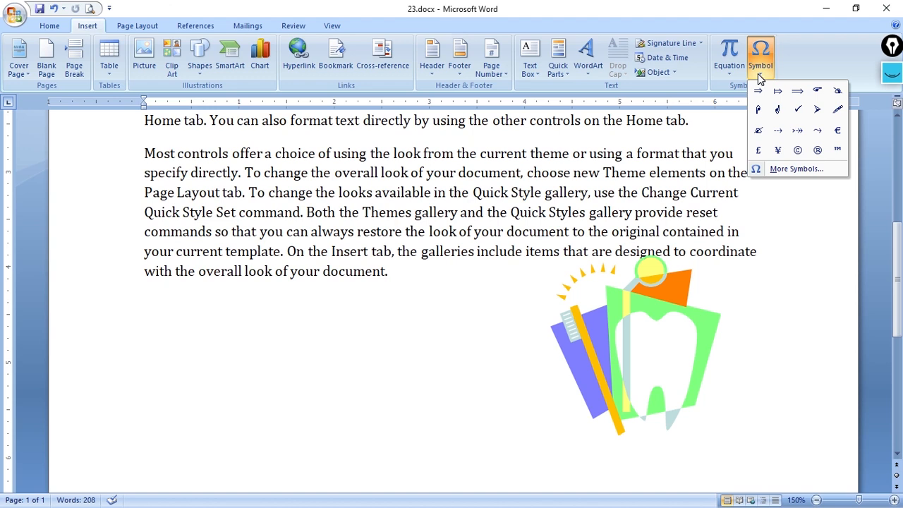
left_click(795, 173)
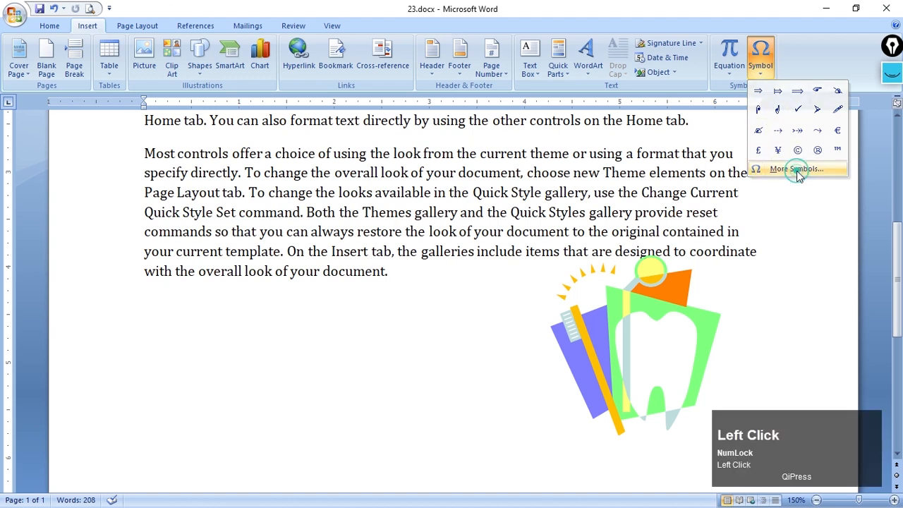
left_click(611, 127)
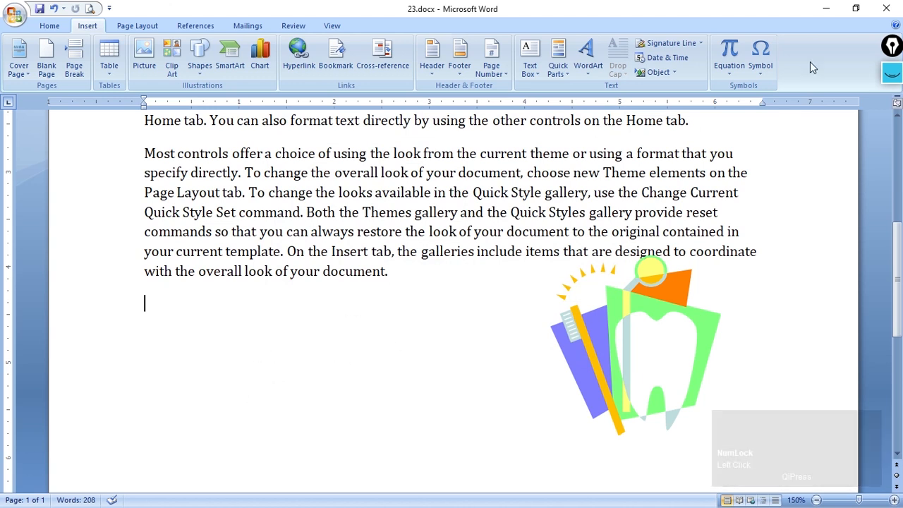
left_click(766, 71)
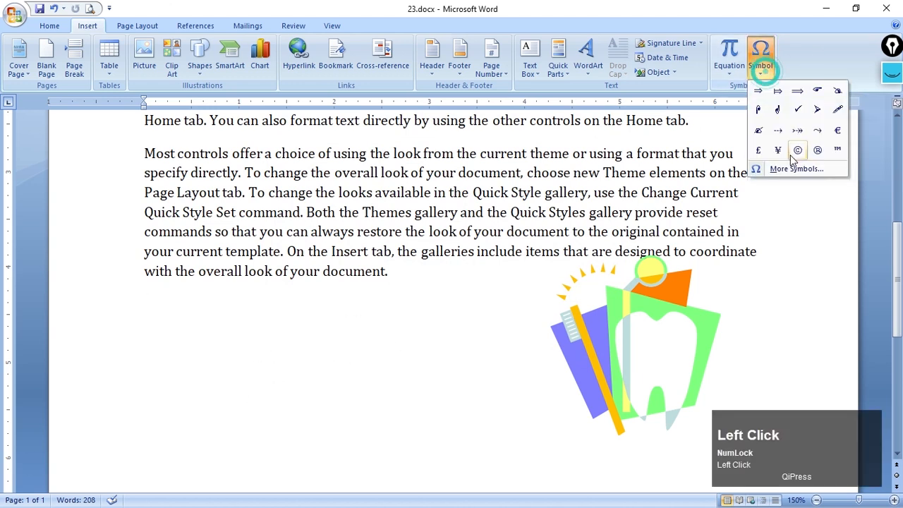
left_click(796, 172)
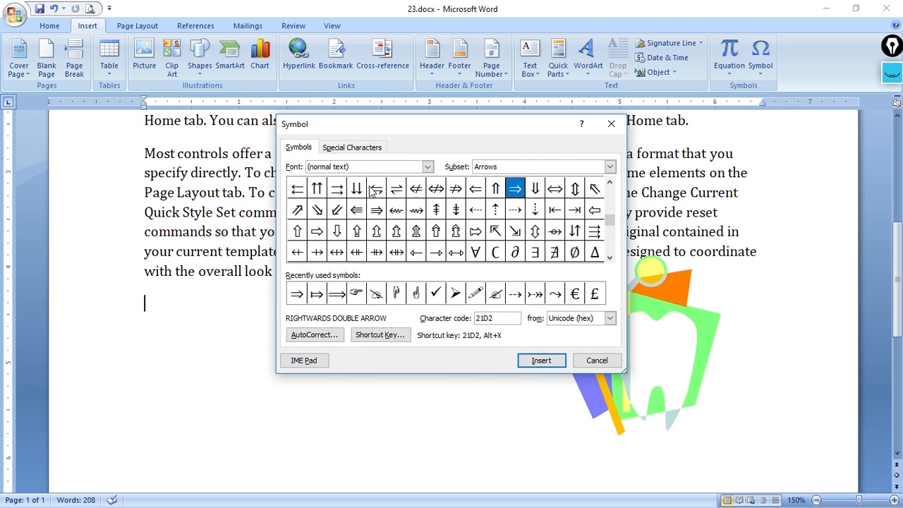
left_click(385, 167)
left_click(427, 166)
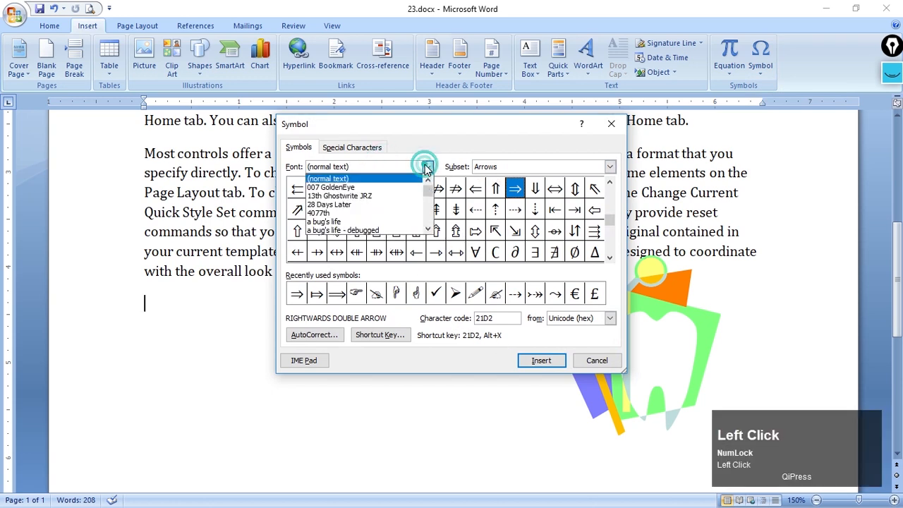
scroll(427, 166, "up", 2)
left_click(457, 147)
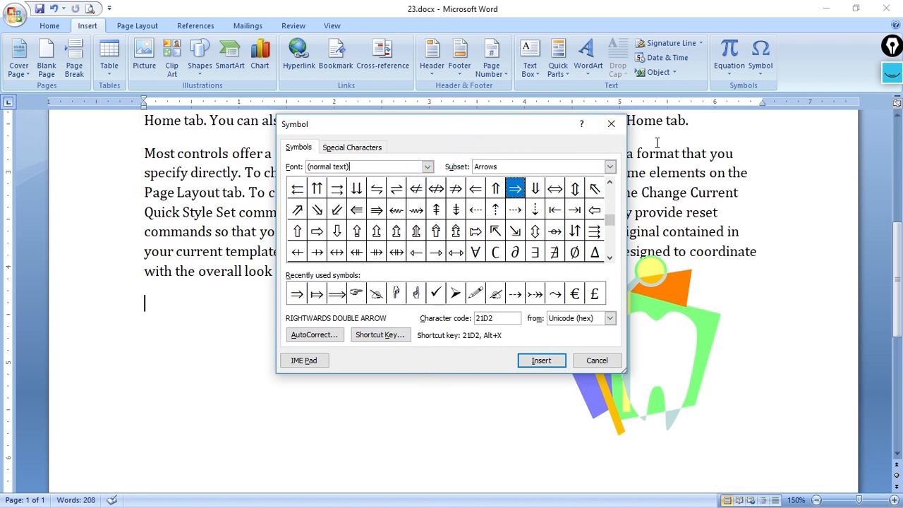
left_click(611, 123)
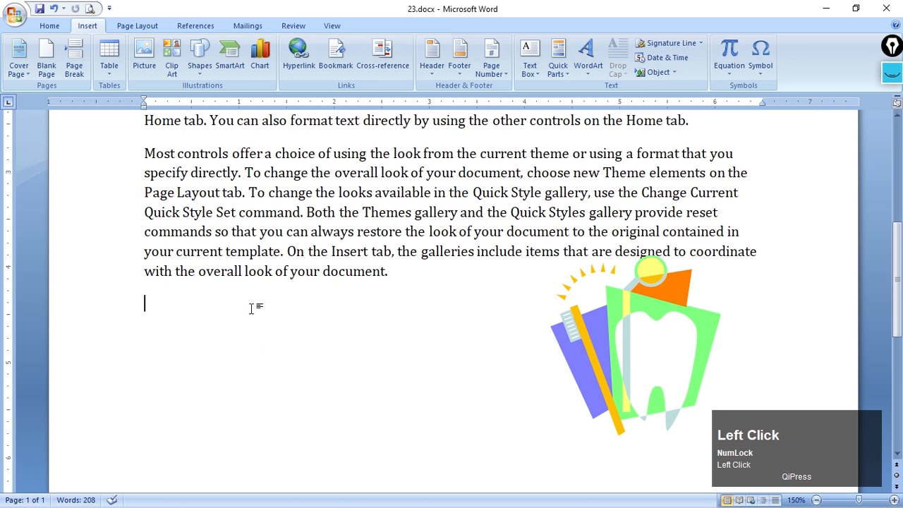
Enter the characters ½, ¾, O and ቀ on the blank line below the last paragraph
scroll(251, 298, "up", 2)
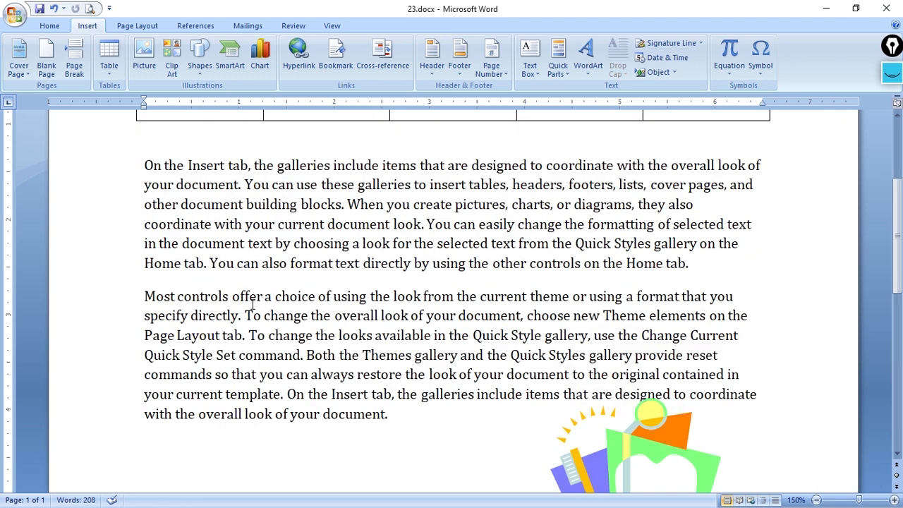
scroll(251, 302, "down", 2)
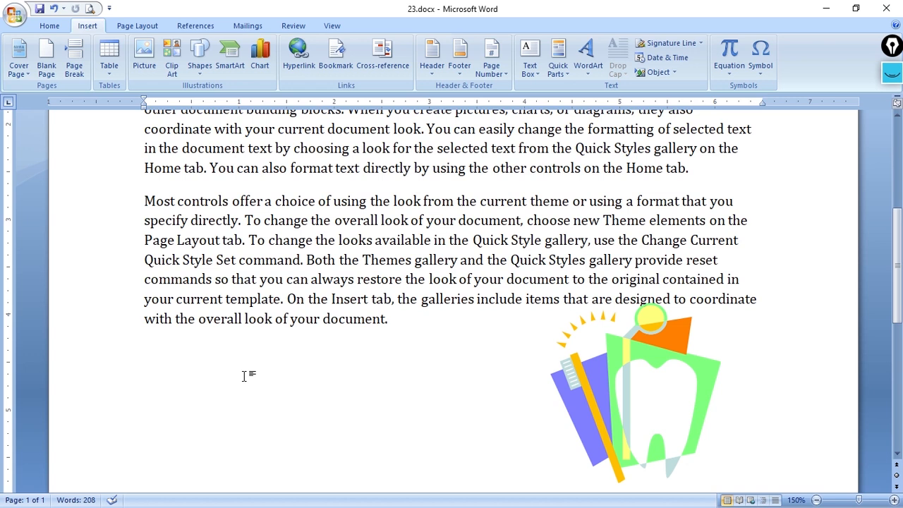
key("alt")
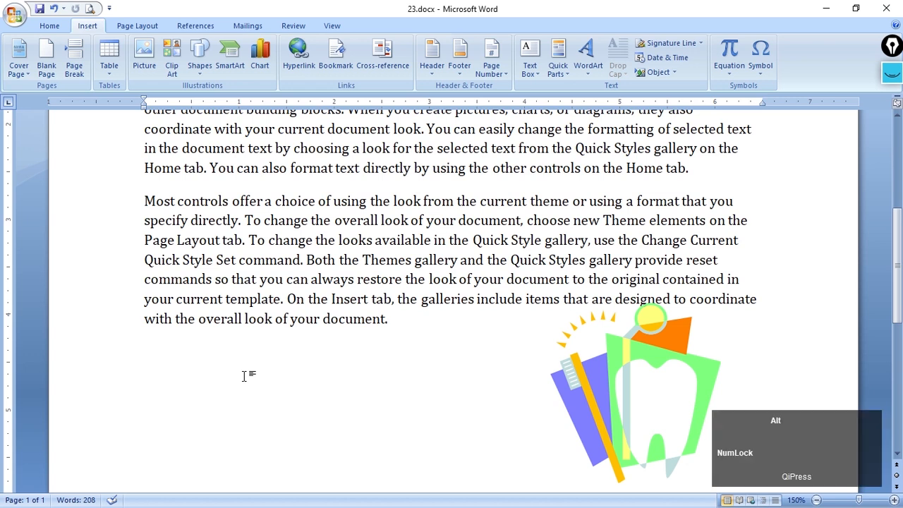
type("½")
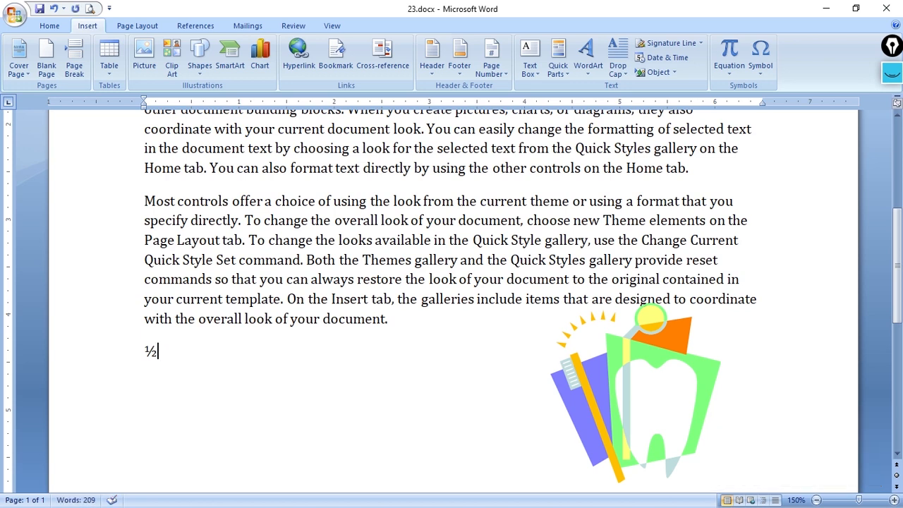
type("¾")
key("alt")
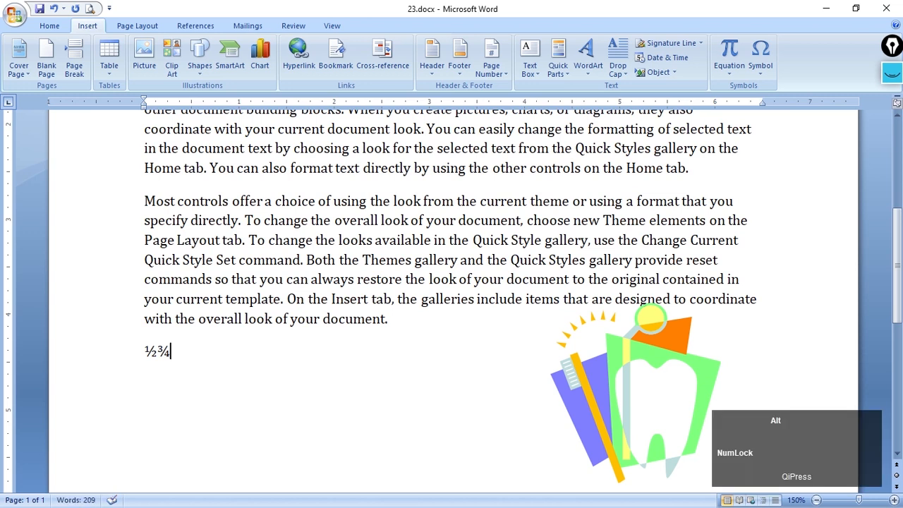
type("0")
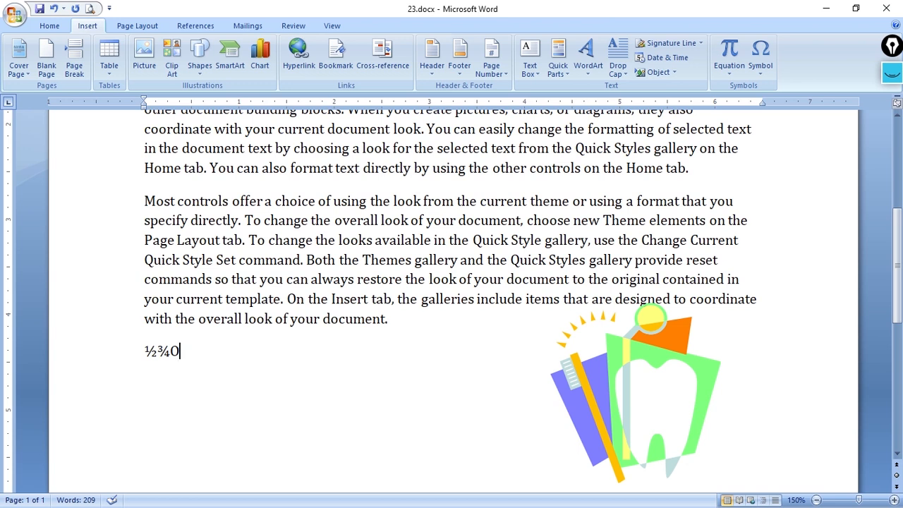
key("alt")
type("ቀ")
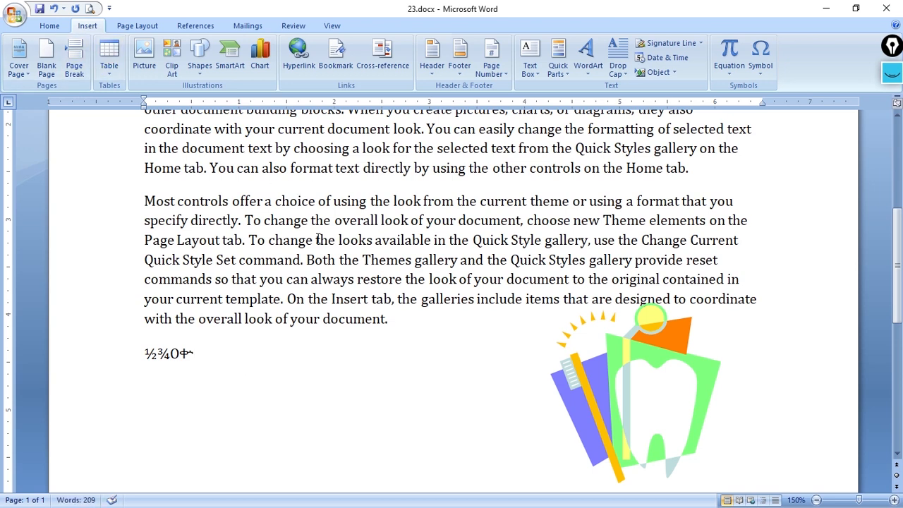
Draw an isosceles triangle about 1.97" wide and 1.68" high below the line of special characters
scroll(318, 238, "up", 1)
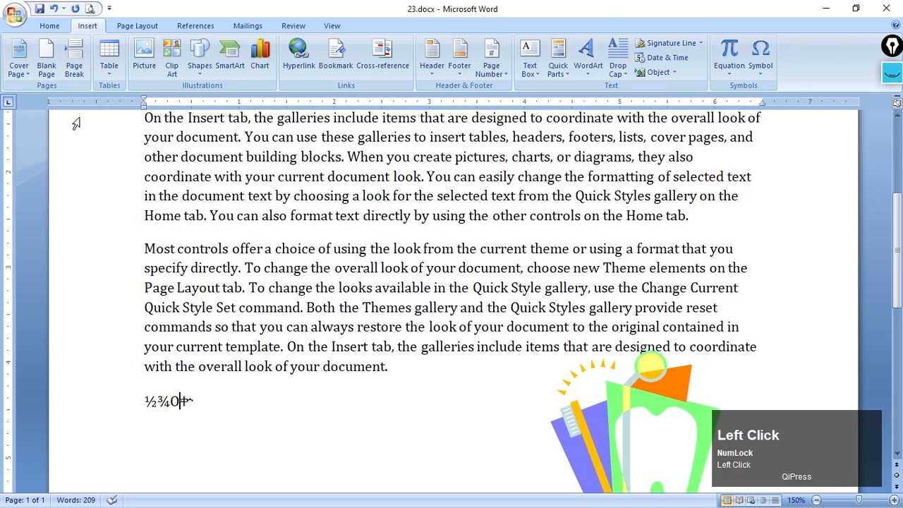
left_click(201, 71)
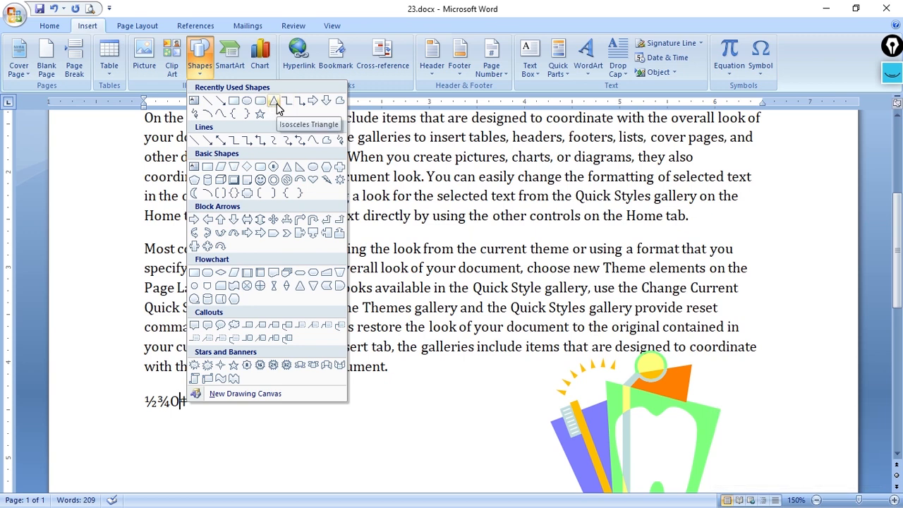
left_click(276, 107)
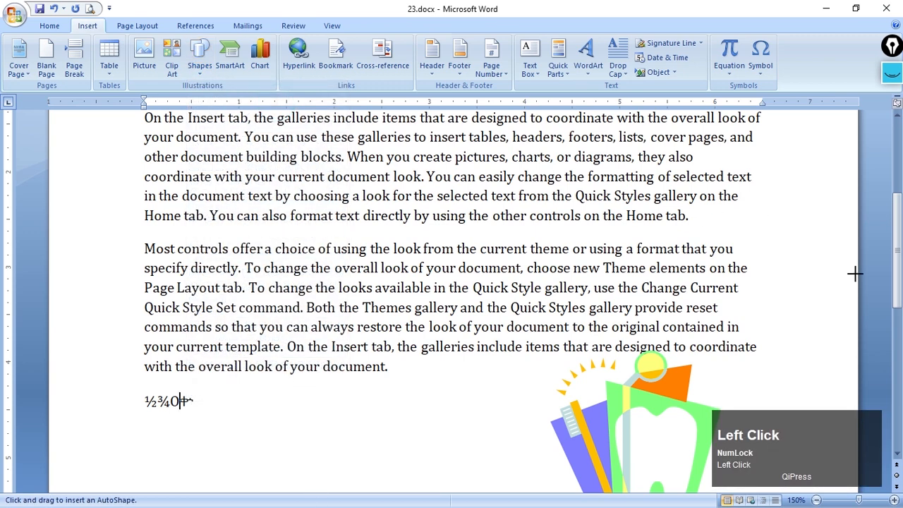
left_click_drag(898, 232, 898, 309)
mouse_move(247, 172)
left_mouse_down()
mouse_move(329, 323)
mouse_move(433, 330)
left_mouse_up()
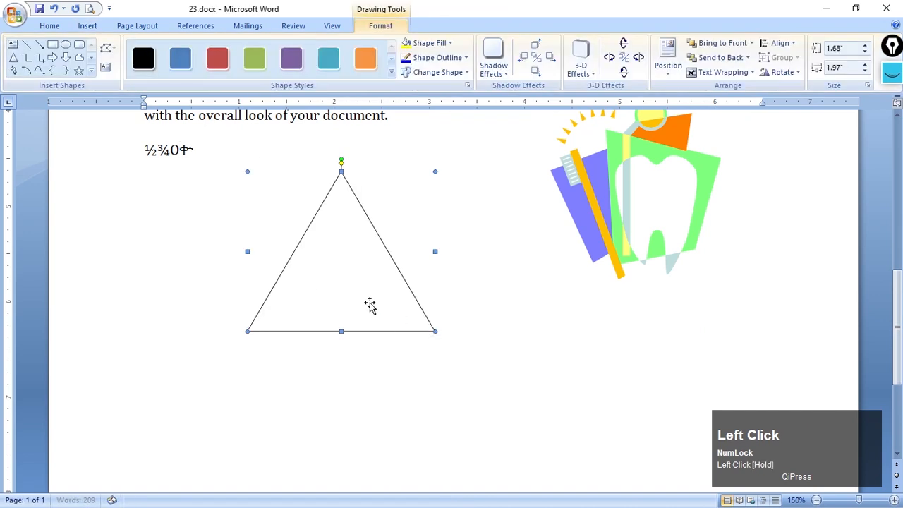
Apply the solid orange shape style to the triangle and change its fill to a lighter orange theme color
left_click(370, 62)
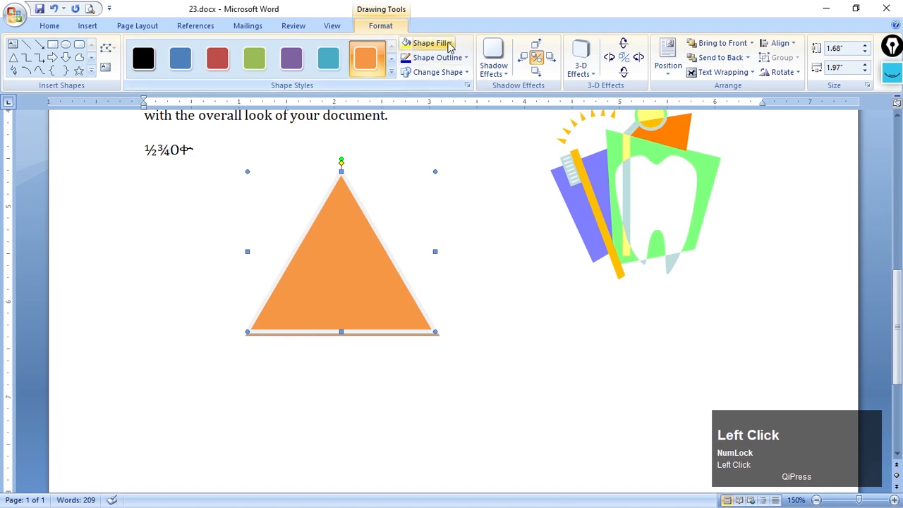
left_click(449, 44)
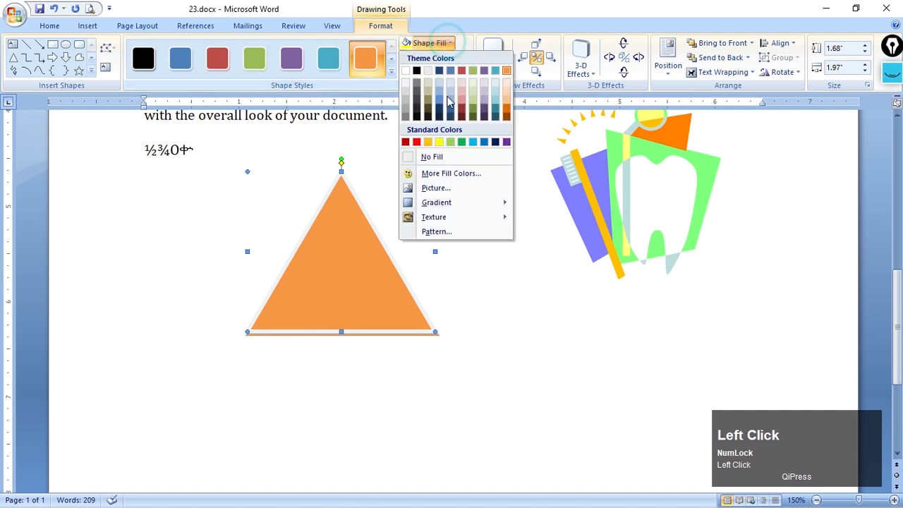
left_click(508, 104)
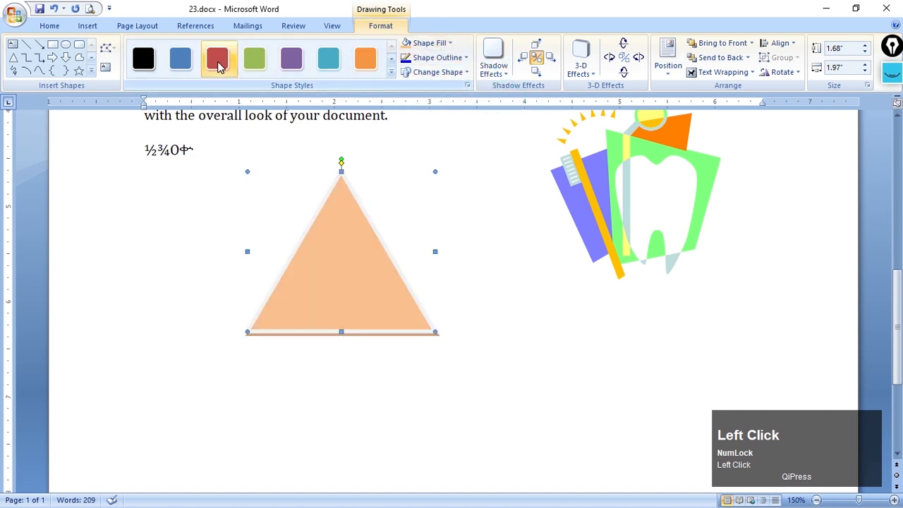
left_click(393, 72)
left_click(540, 221)
right_click(349, 218)
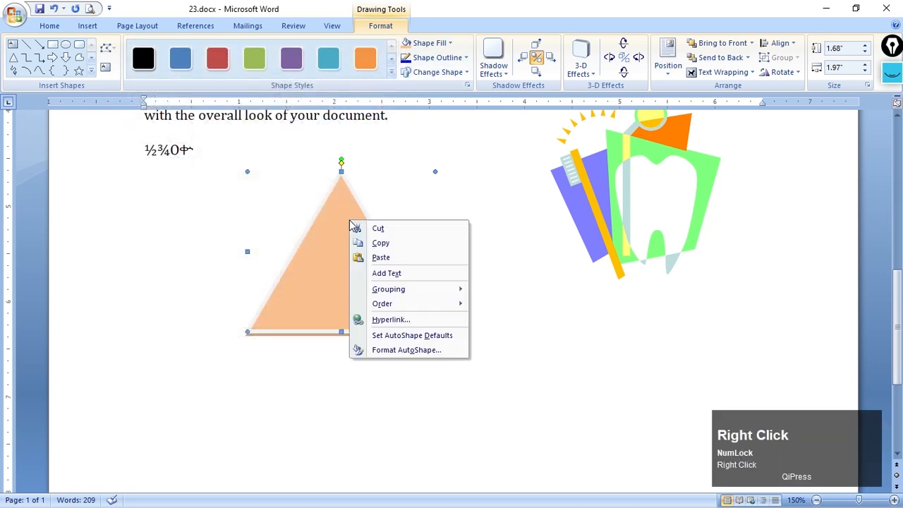
left_click(329, 261)
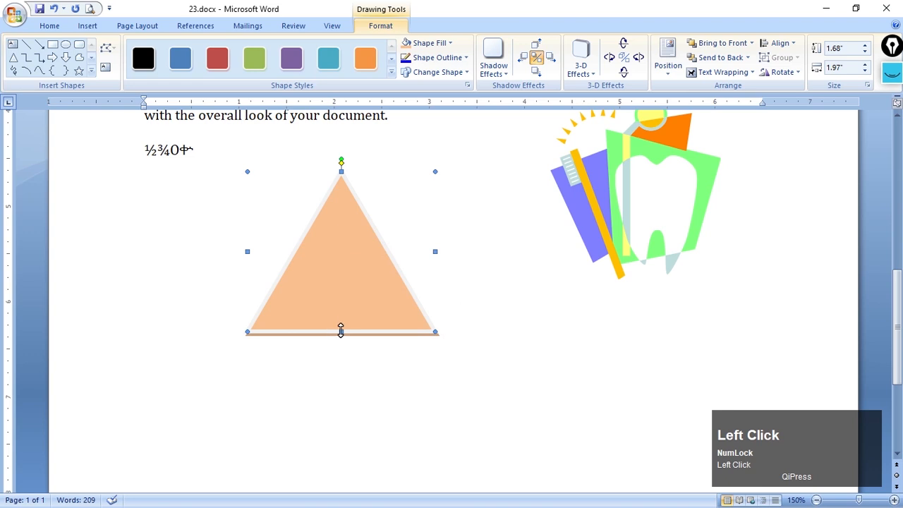
left_click(320, 282)
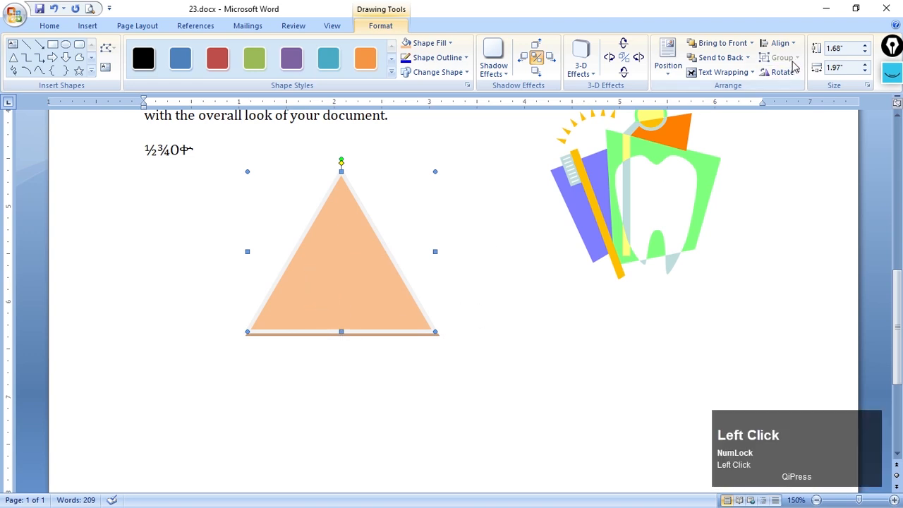
Rotate the triangle right by 90° and keep it selected
left_click(792, 71)
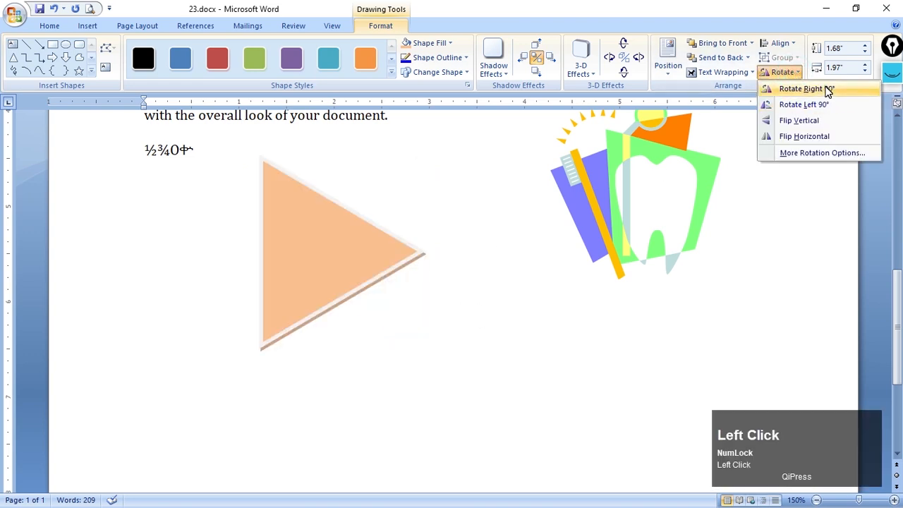
left_click(801, 89)
left_click(516, 216)
left_click(370, 262)
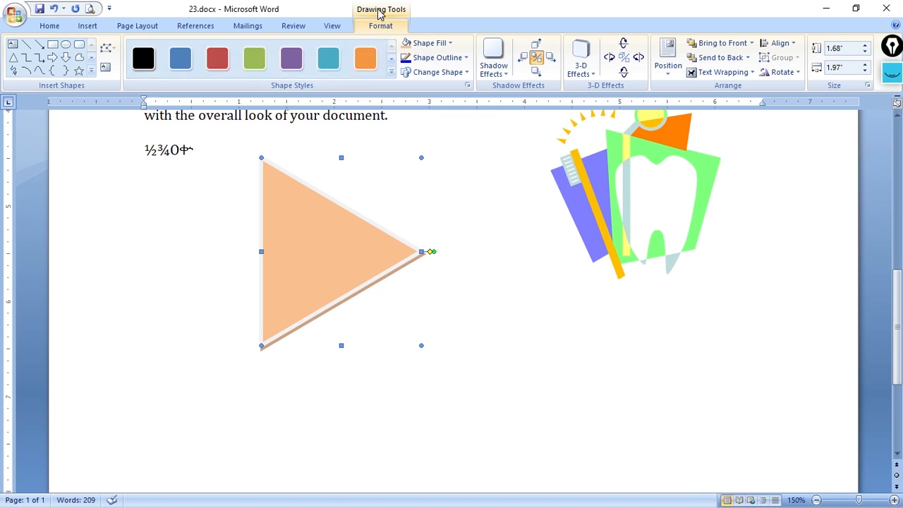
Select the tooth picture and the triangle in turn to compare their contextual formatting tools
left_click(700, 205)
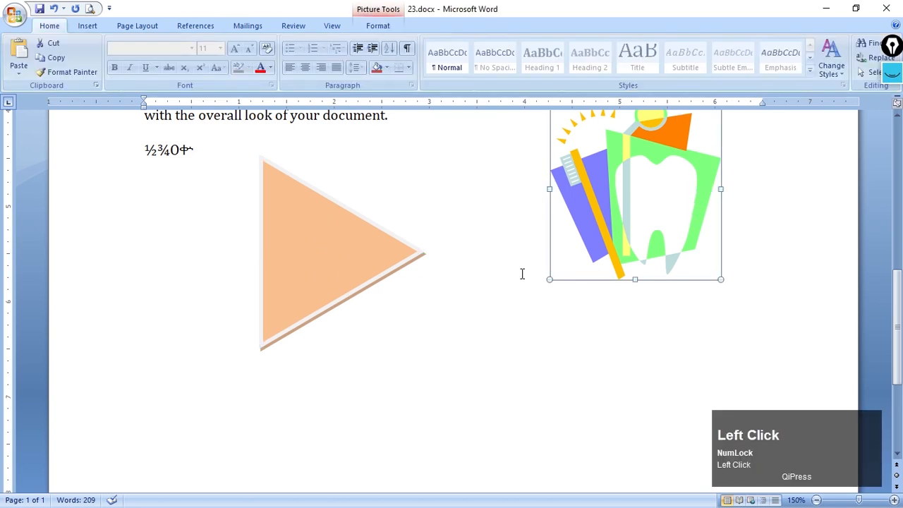
left_click(495, 371)
left_click(315, 253)
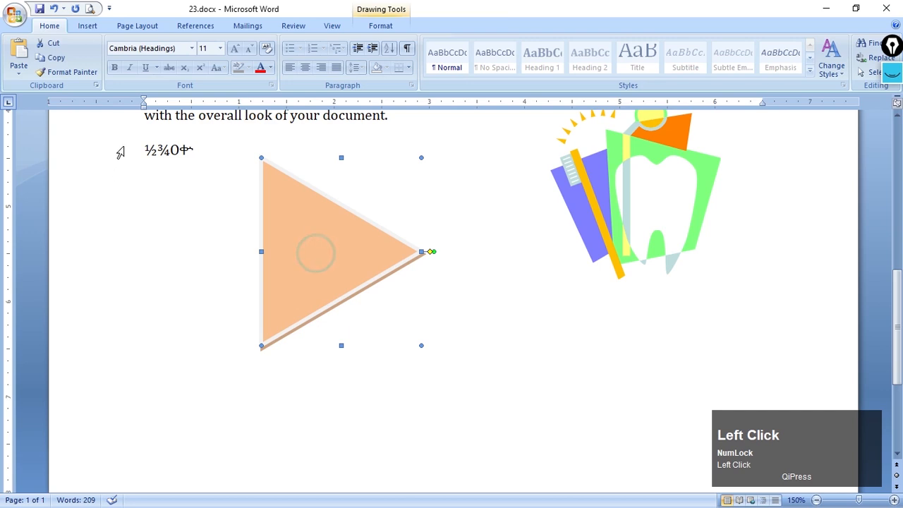
Delete the paragraph beginning "Most controls offer" together with the tooth picture anchored to it
left_click(221, 278)
scroll(224, 281, "up", 6)
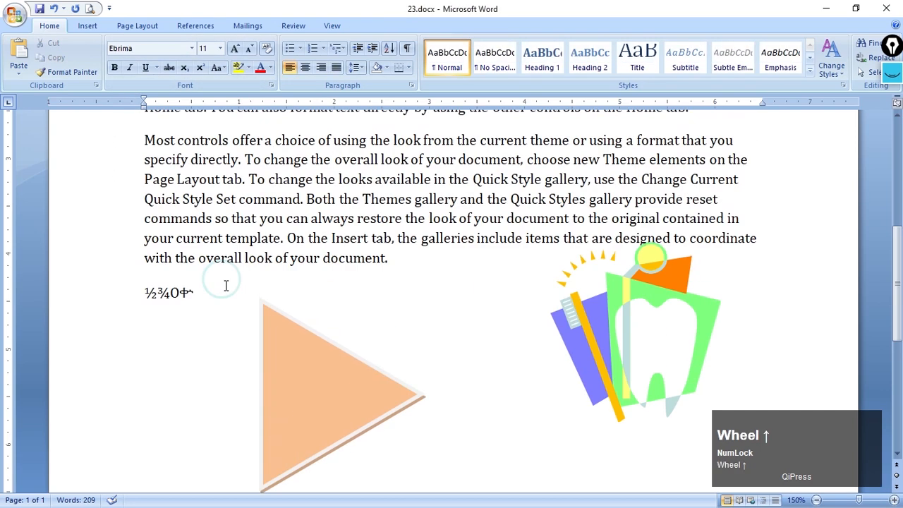
scroll(226, 285, "down", 1)
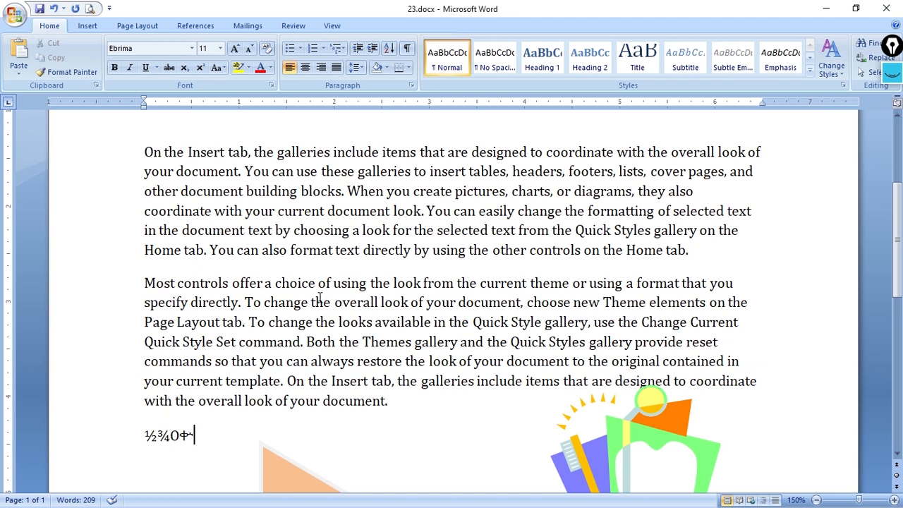
left_click(88, 26)
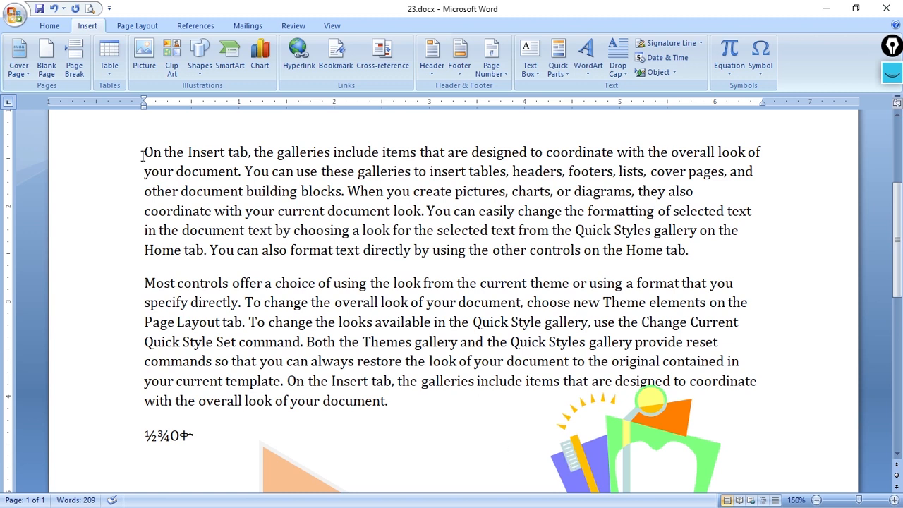
left_click_drag(134, 268, 471, 322)
left_click(202, 302)
left_click_drag(126, 286, 350, 403)
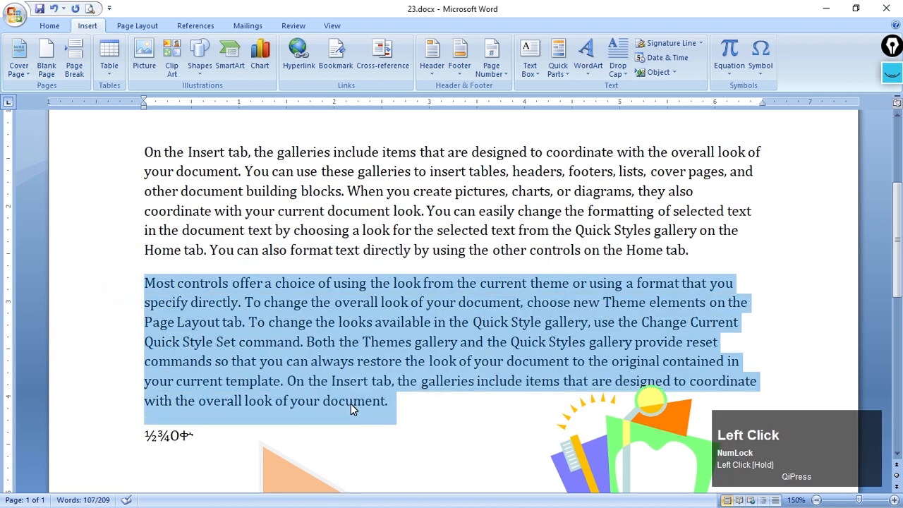
key("Delete")
scroll(449, 339, "down", 1)
scroll(448, 339, "up", 2)
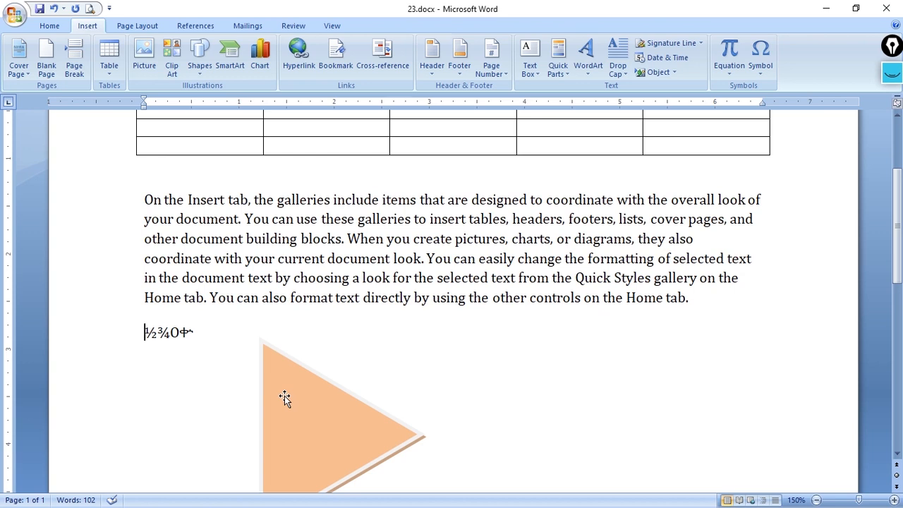
left_click(764, 297)
left_click(126, 343)
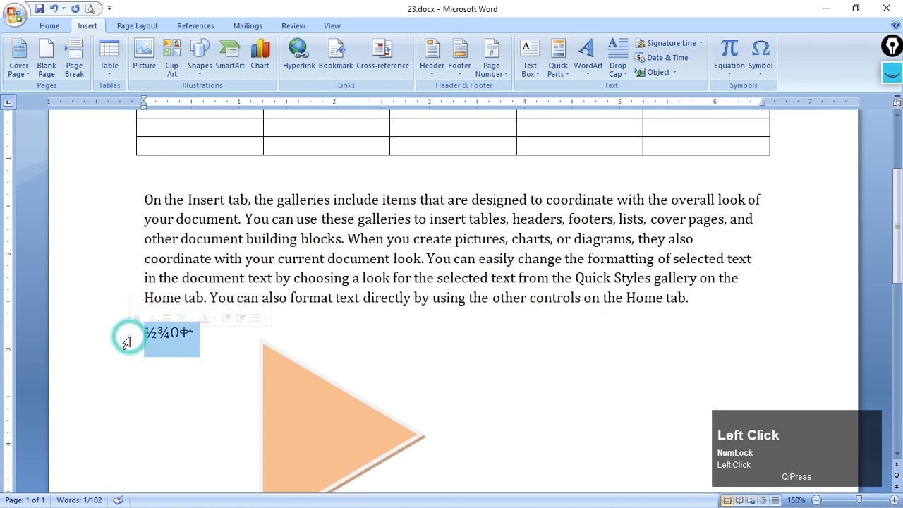
left_click(176, 361)
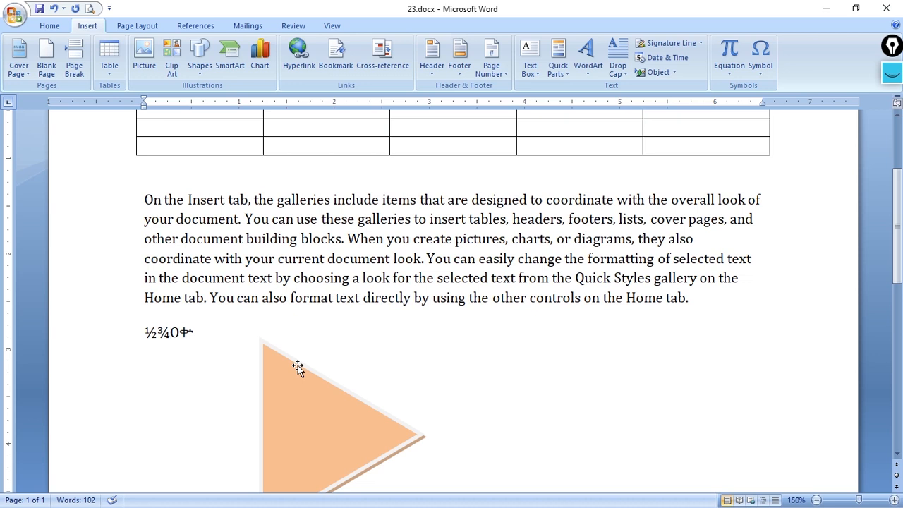
left_click(291, 400)
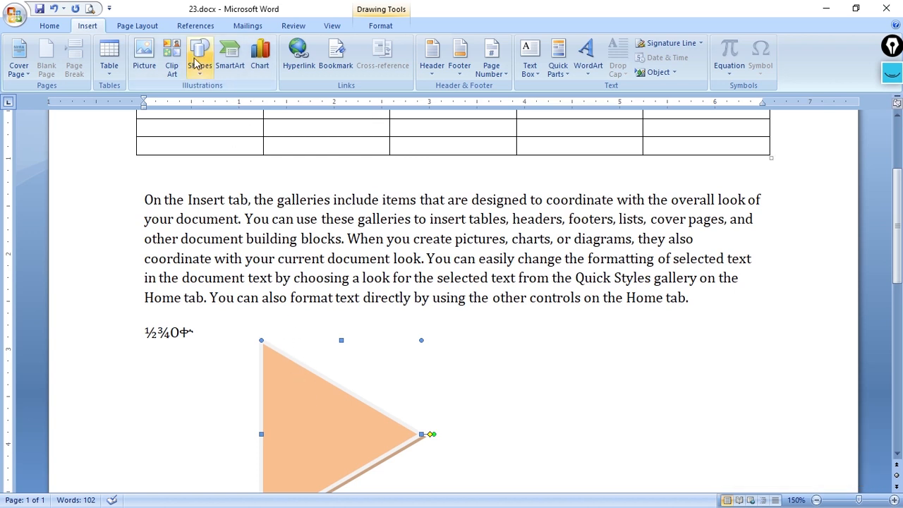
left_click(505, 430)
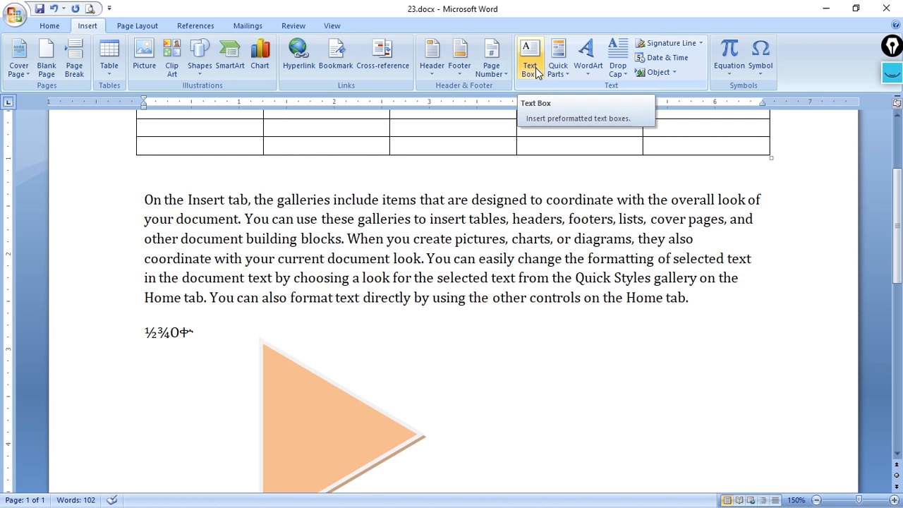
left_click(618, 66)
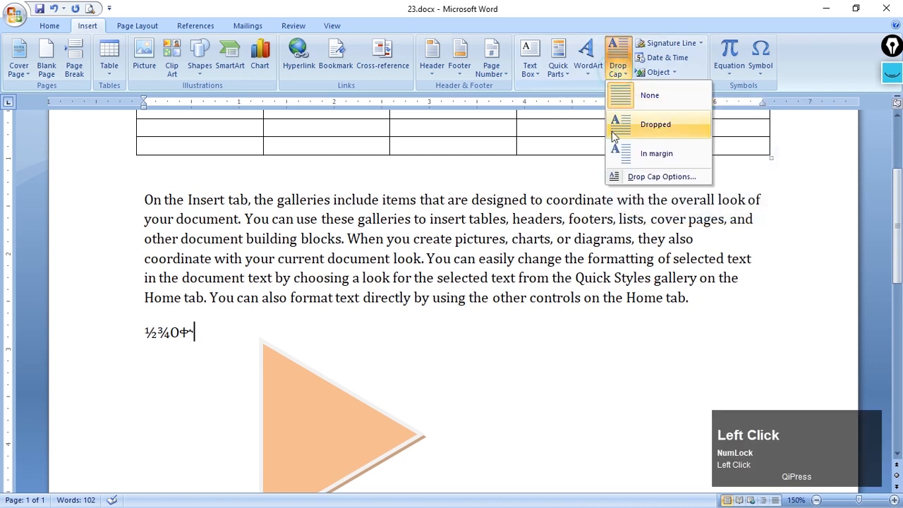
left_click(641, 178)
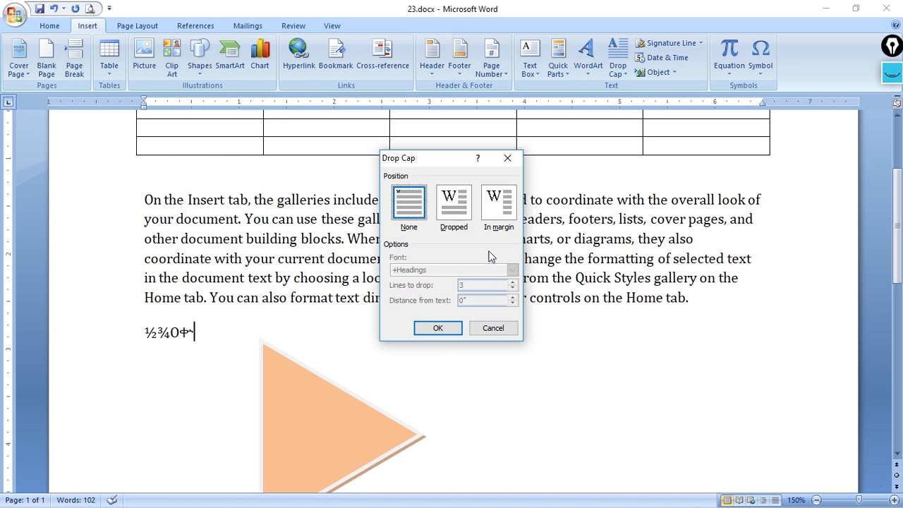
left_click(492, 328)
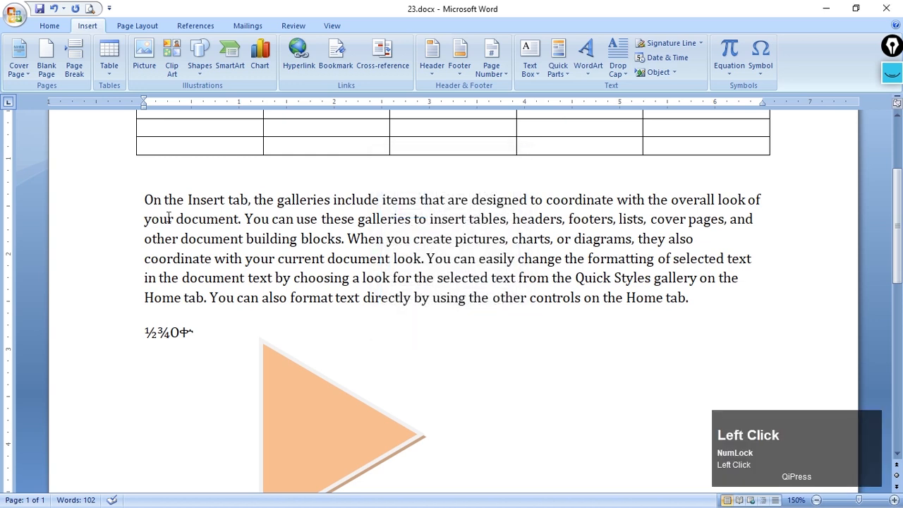
Select the first letter of the "On the Insert tab" paragraph and examine the Drop Cap position, font, lines and distance options
left_click_drag(139, 199, 154, 200)
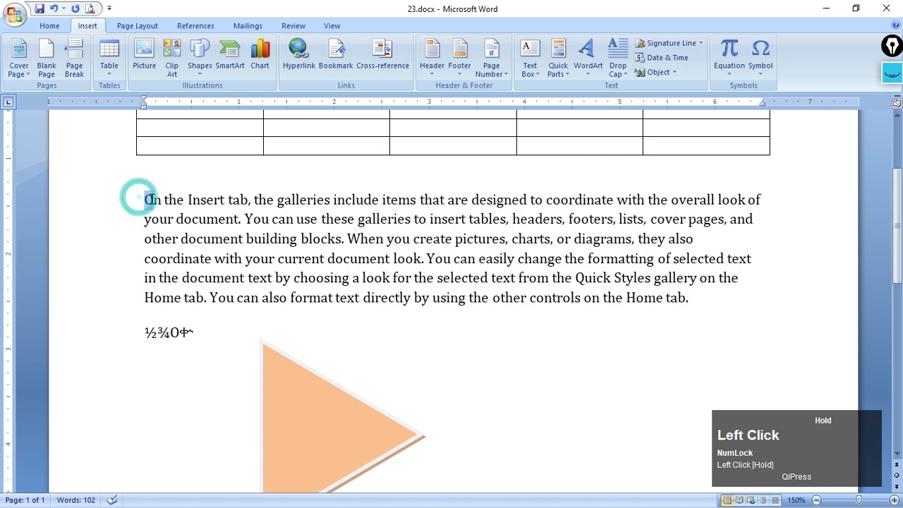
left_click(618, 69)
left_click(653, 177)
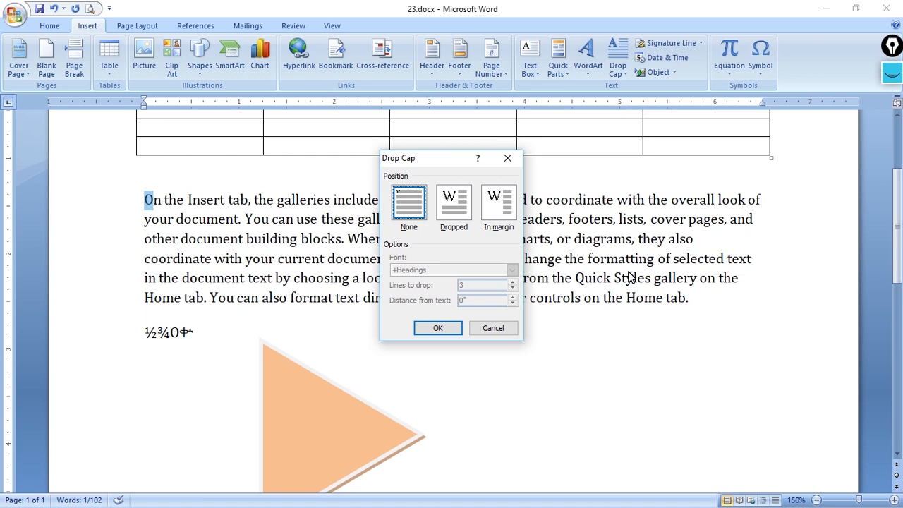
left_click(507, 158)
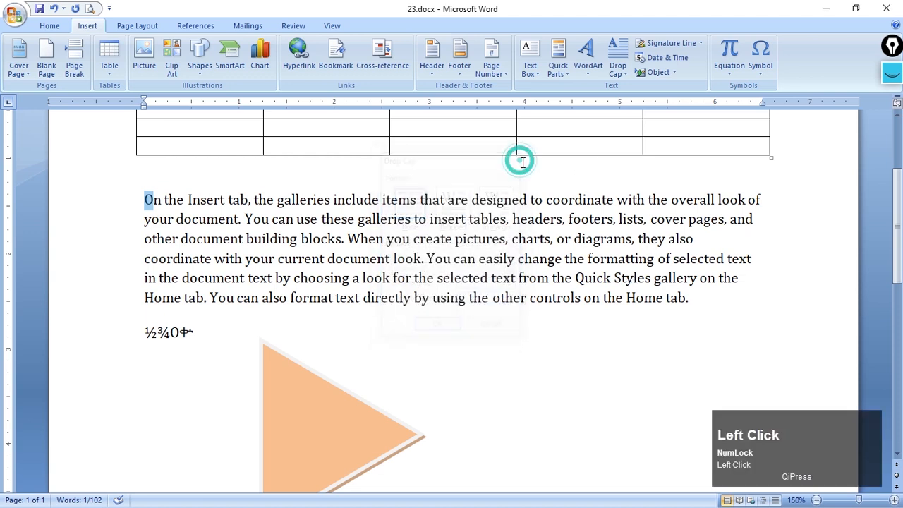
scroll(621, 225, "up", 2)
scroll(621, 226, "down", 2)
Delete the line of special characters below the paragraph together with the orange triangle anchored to it
left_click(456, 217)
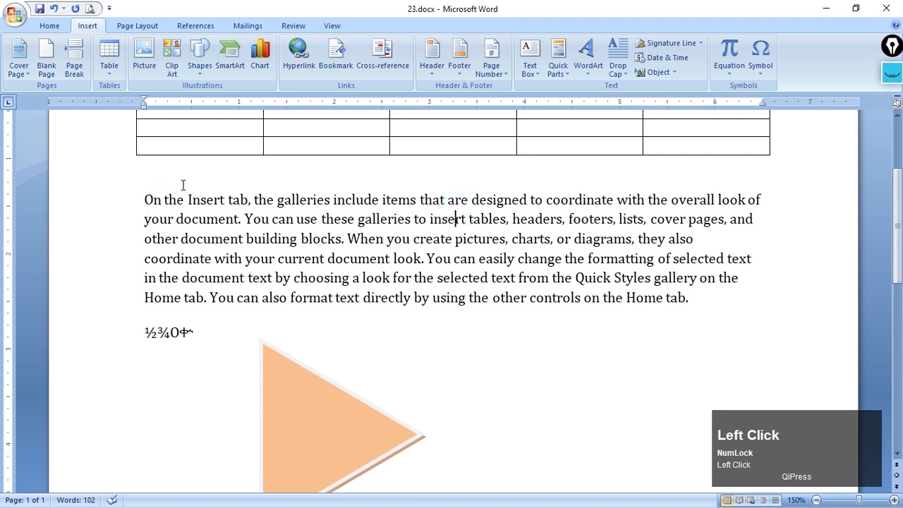
left_click_drag(141, 330, 337, 414)
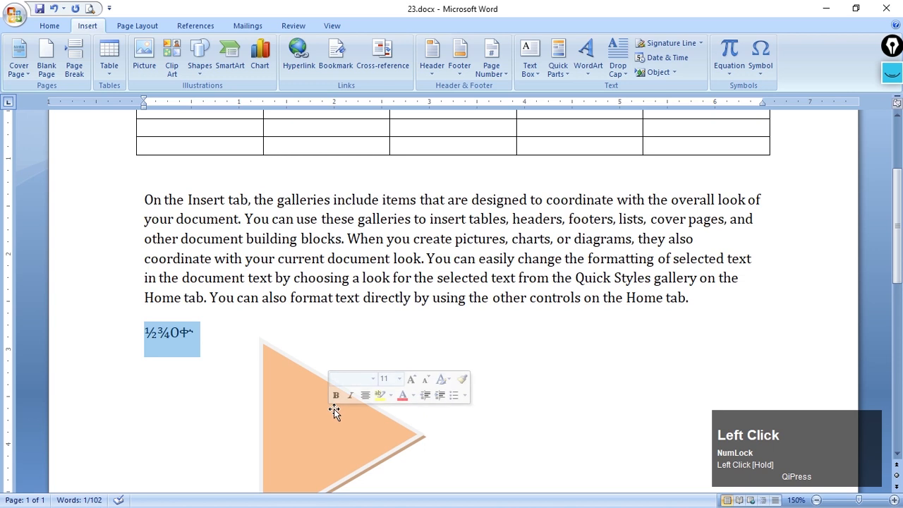
key("BackSpace")
Select the whole "On the Insert tab" paragraph and look through the available fonts without applying one
left_click_drag(144, 199, 727, 296)
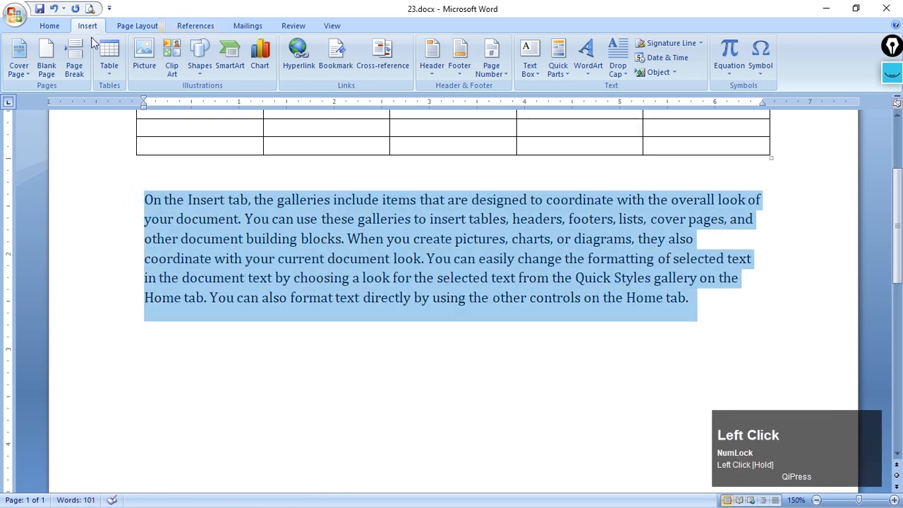
left_click(51, 26)
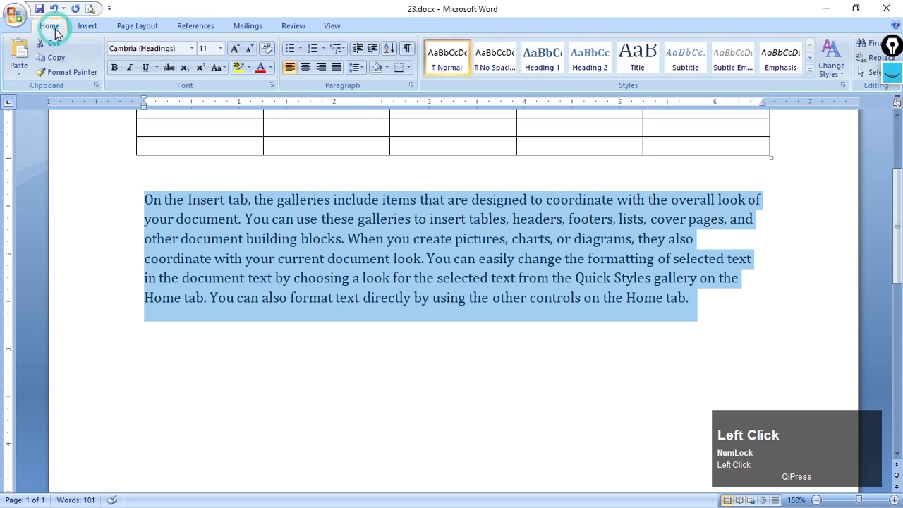
left_click(186, 50)
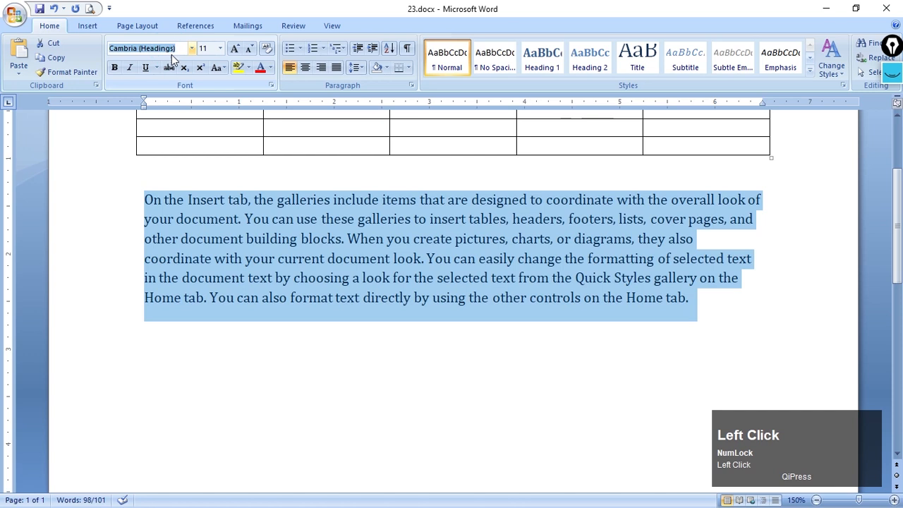
left_click(190, 50)
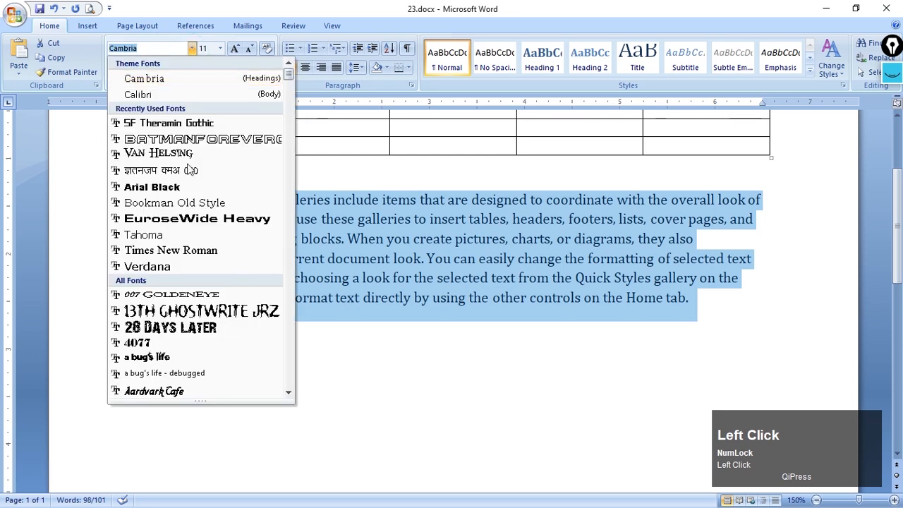
left_click(446, 255)
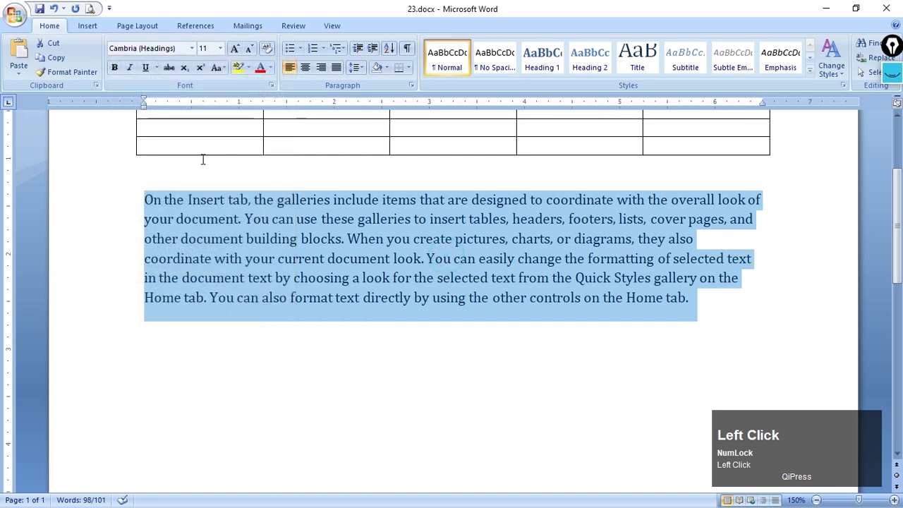
Grow the selected paragraph's font to 14, and shrink it one size to 12
left_click(219, 50)
left_click(235, 48)
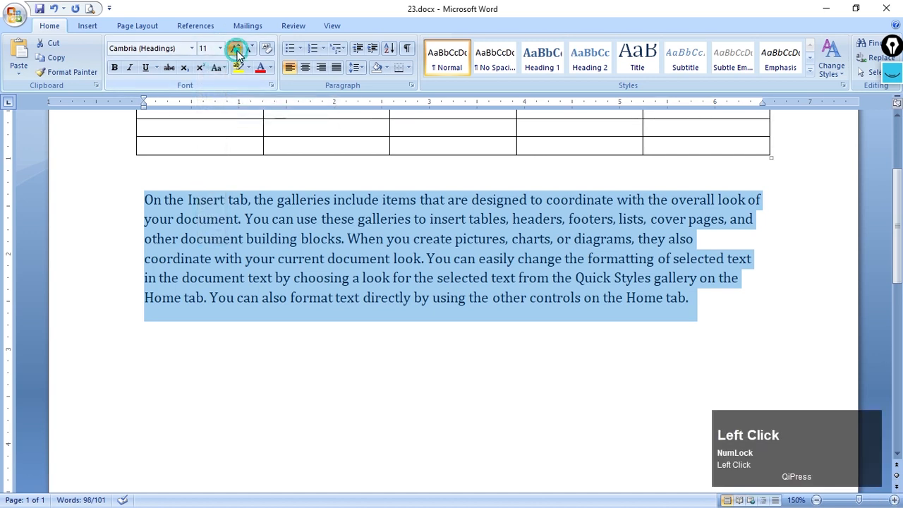
left_click(235, 48)
left_click(235, 48)
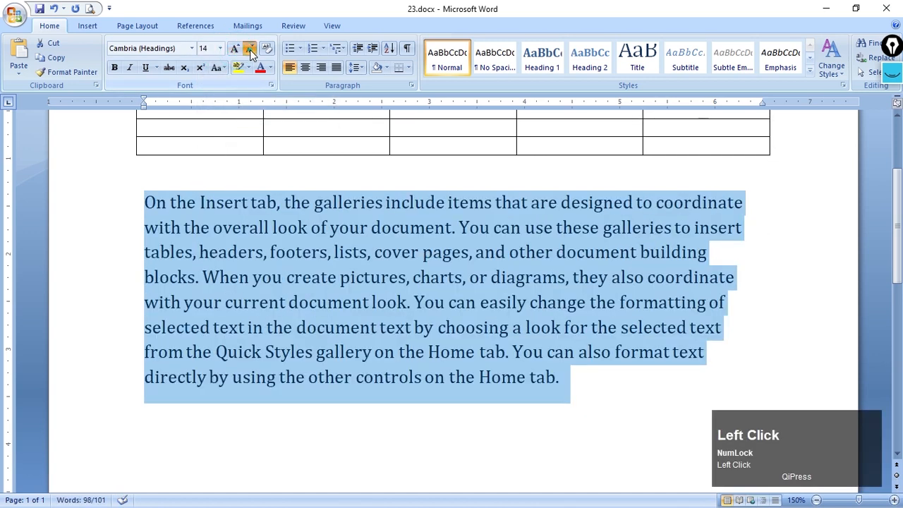
left_click(248, 48)
Set the selected paragraph's font size to 13
left_click(208, 48)
type("1")
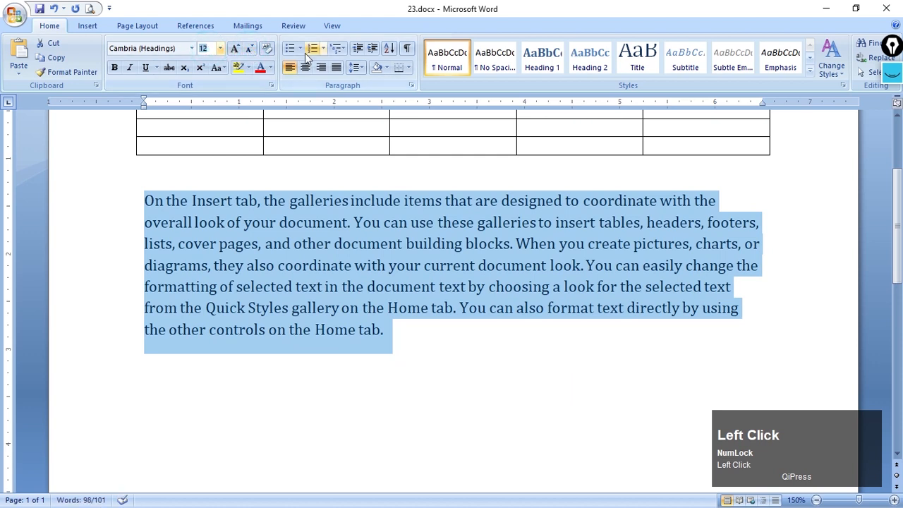
type("3")
key("Return")
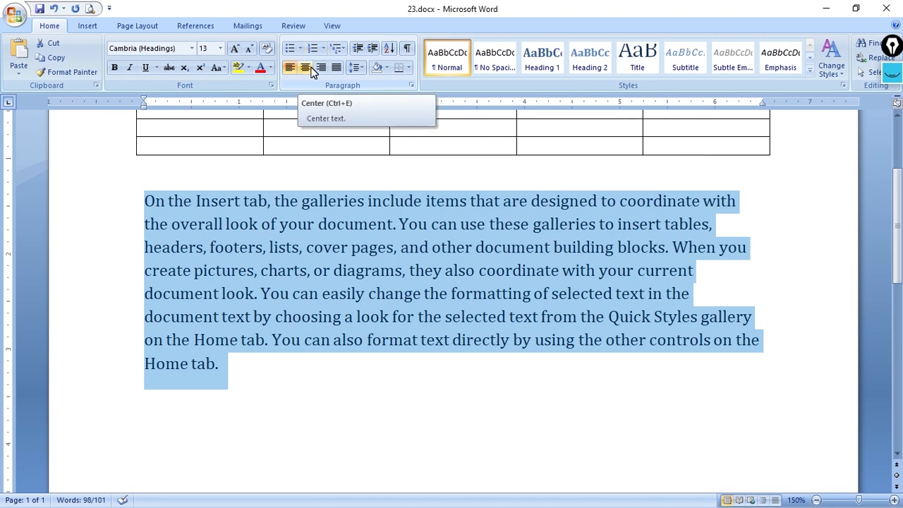
Try left, center and right alignment on the selected paragraph and settle on justified alignment
left_click(336, 68)
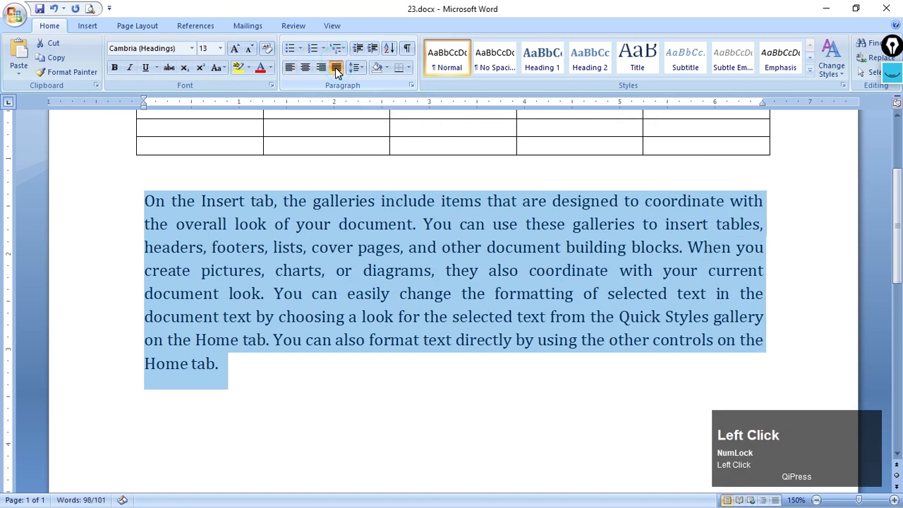
left_click(290, 70)
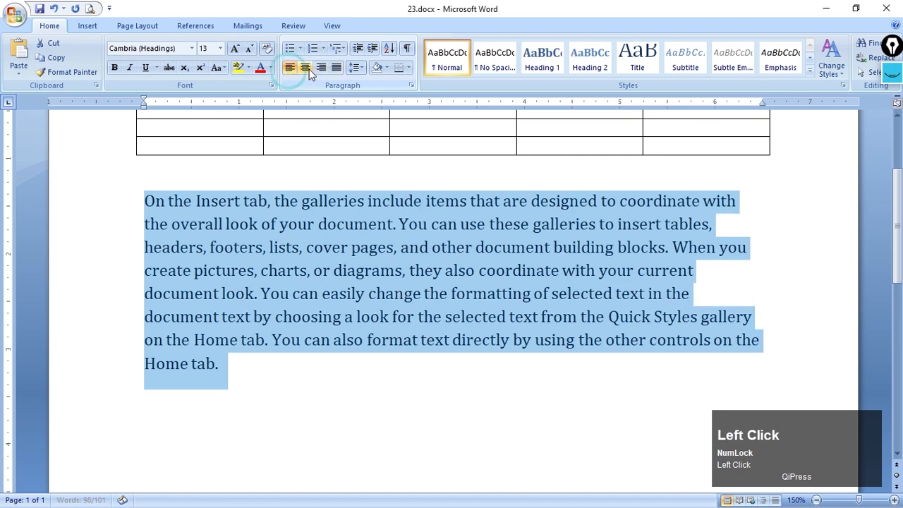
left_click(306, 68)
left_click(322, 68)
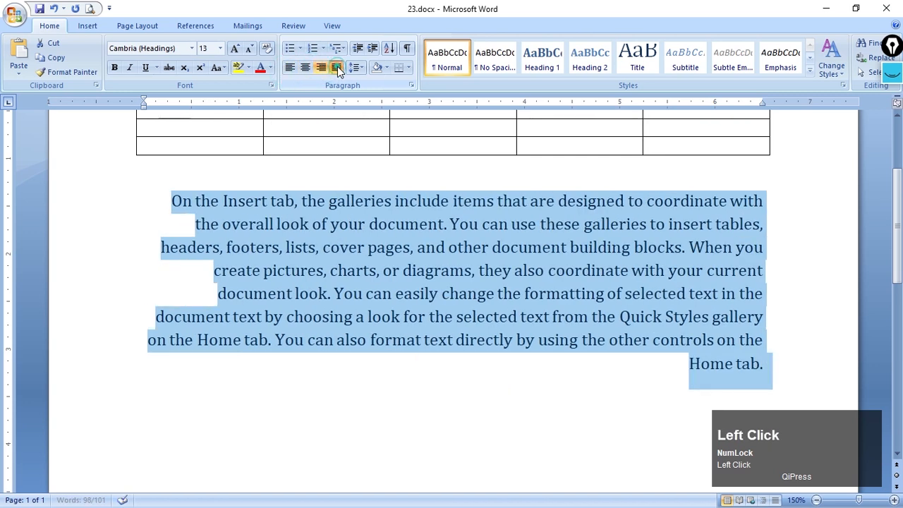
left_click(337, 68)
left_click(306, 68)
left_click(337, 68)
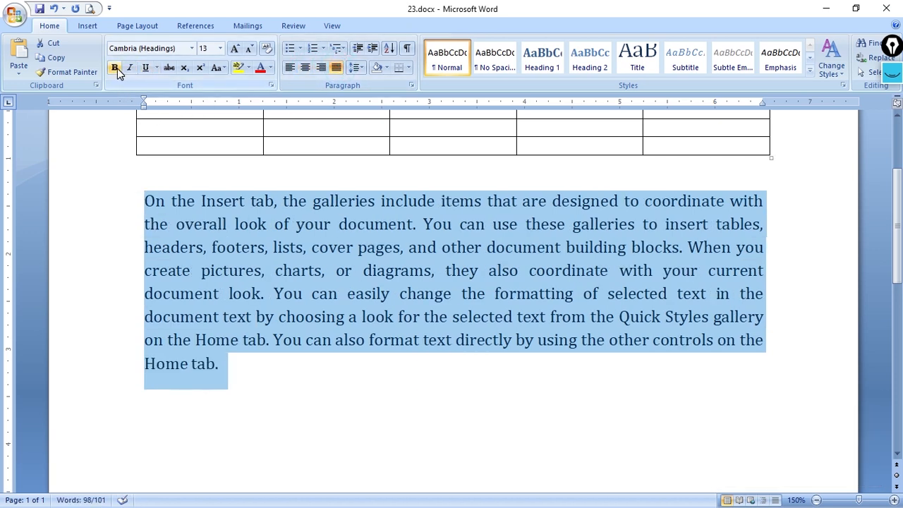
Look through the underline styles for the paragraph and for the word "Insert", leaving the cursor at the paragraph's end
left_click(156, 68)
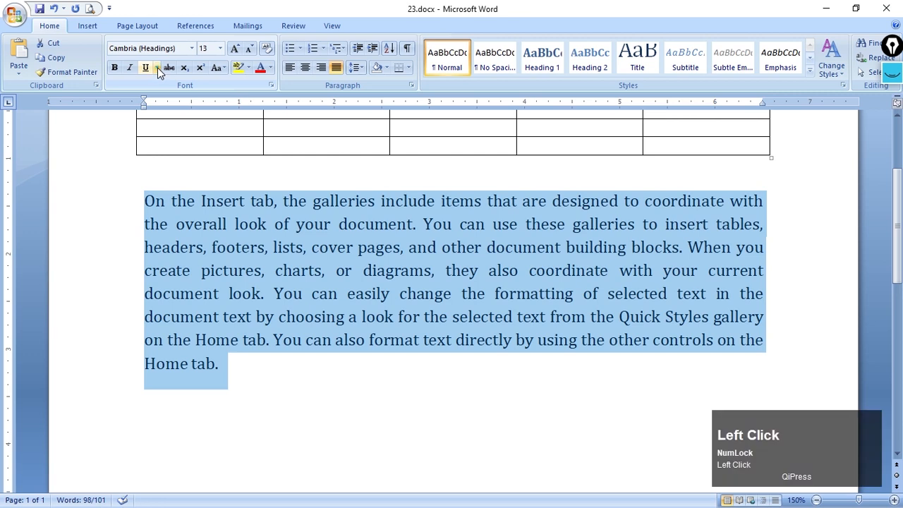
left_click(383, 246)
left_click(242, 222)
double_click(223, 201)
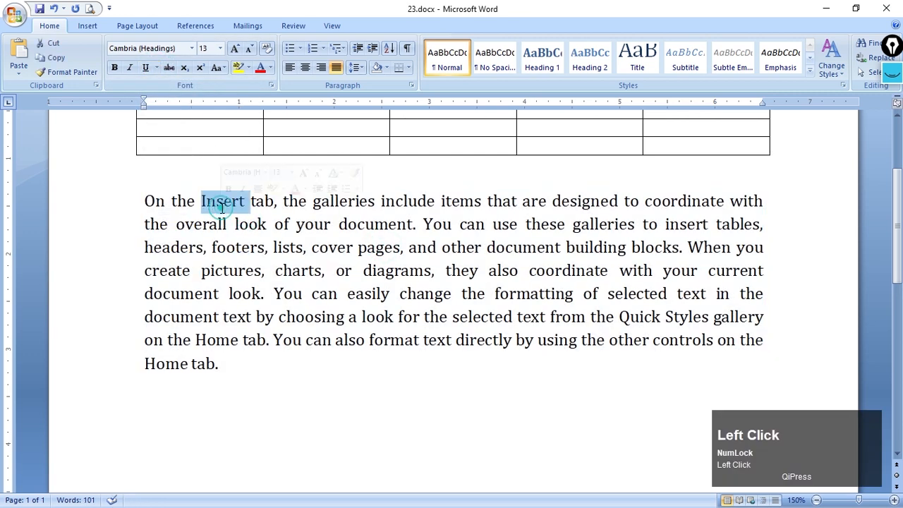
left_click(156, 67)
left_click(348, 201)
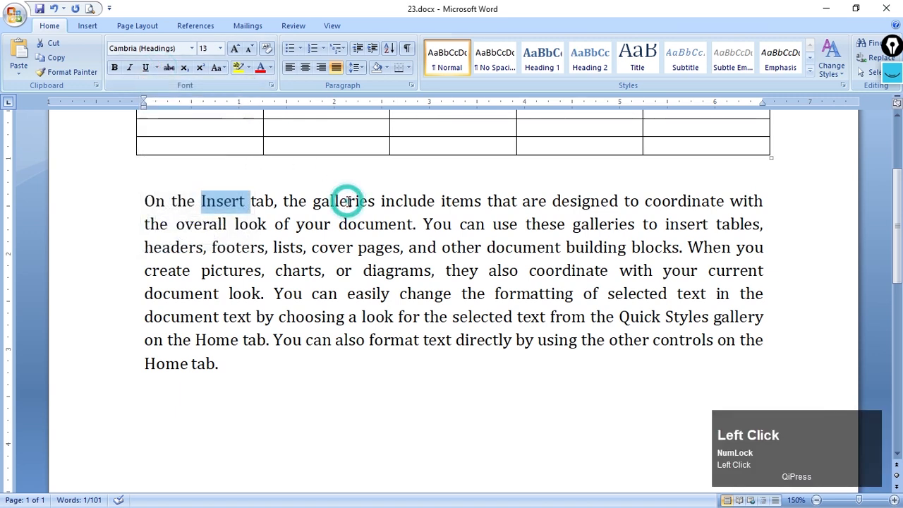
left_click(348, 201)
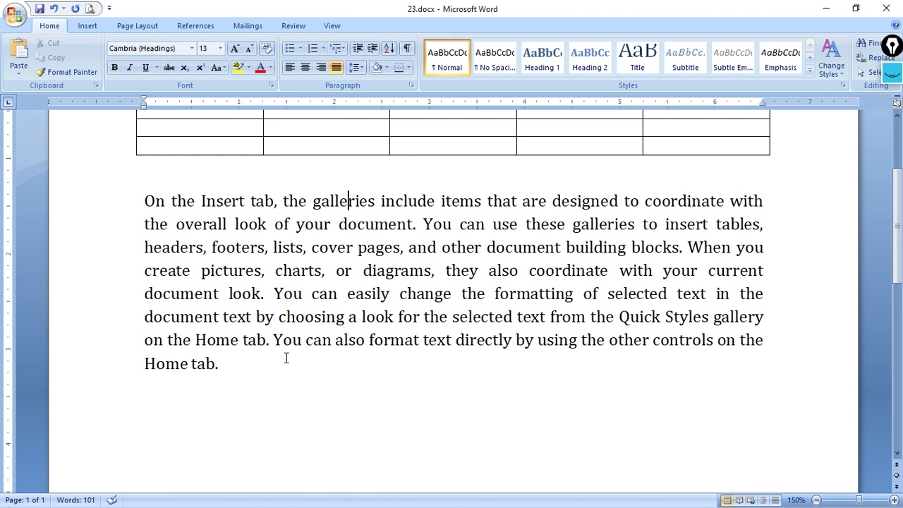
left_click(241, 390)
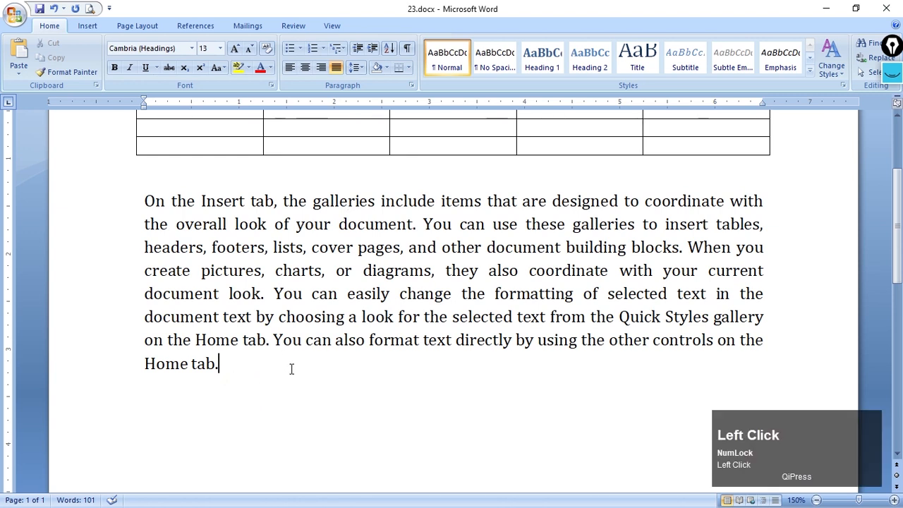
Add a new line after the paragraph and move the word "Home" from the paragraph's last line onto it
key("Return")
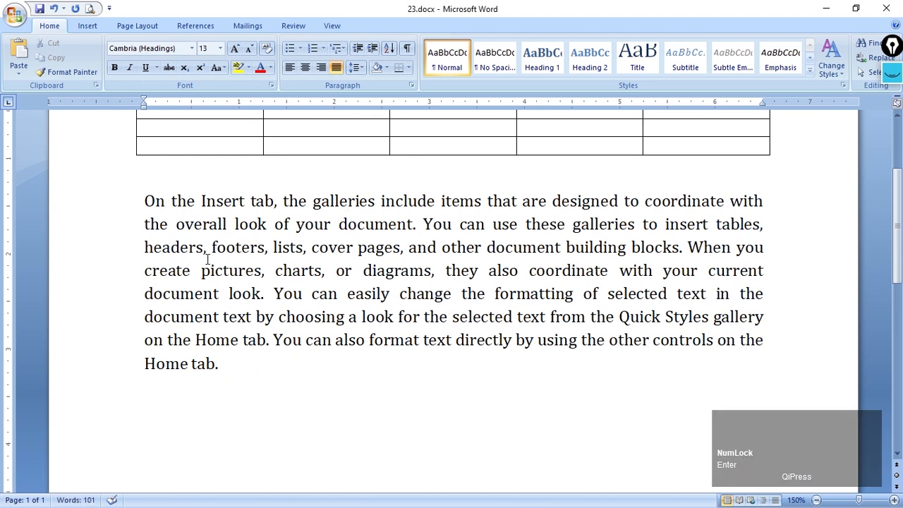
double_click(152, 365)
left_click_drag(167, 367, 169, 407)
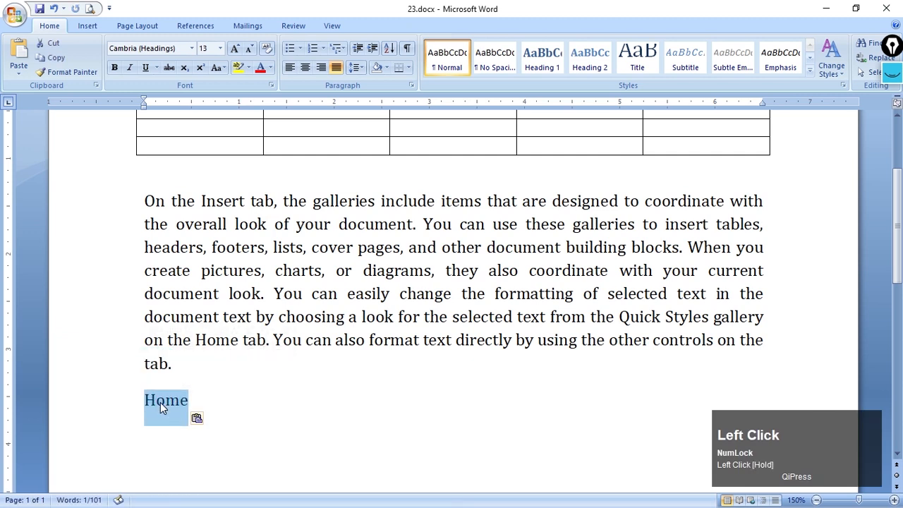
Apply strikethrough to the word "Home" on the new line, and remove it again
left_click(170, 68)
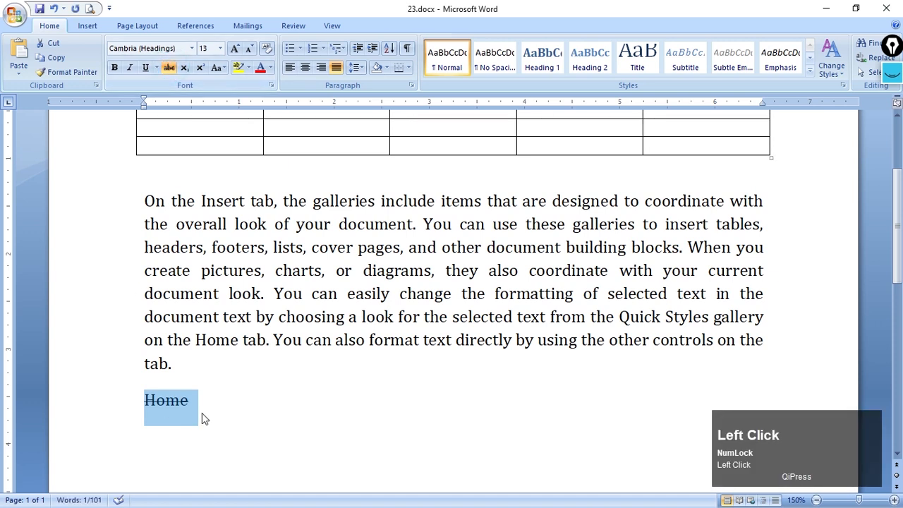
left_click(242, 412)
double_click(179, 400)
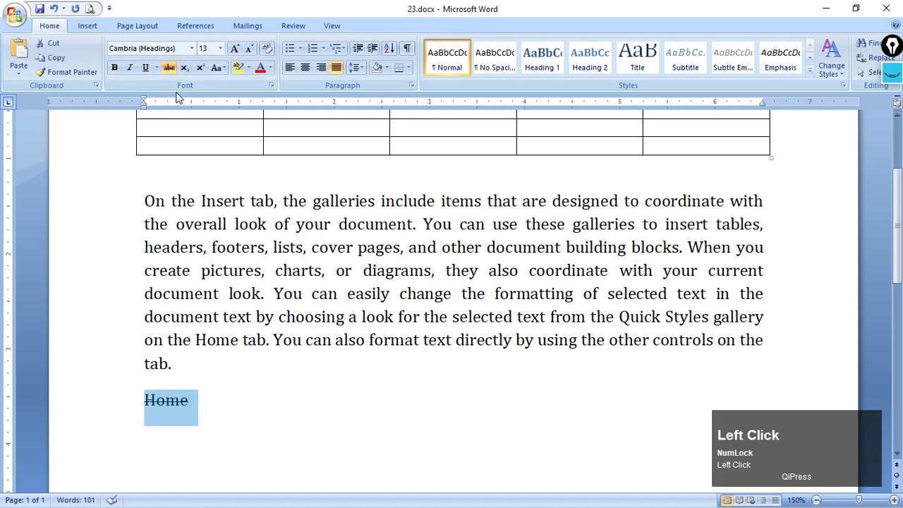
left_click(170, 68)
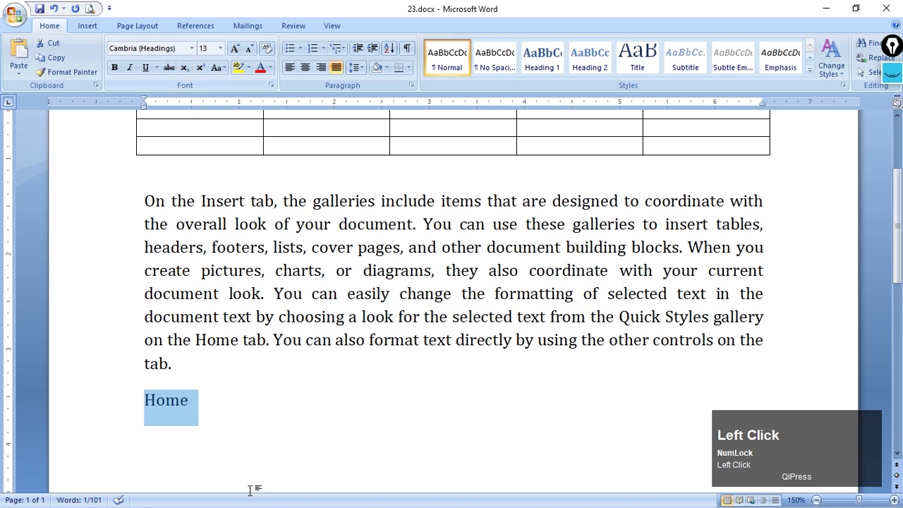
Append a 2 to the word "Home" and format that digit as subscript
left_click(221, 403)
type("2")
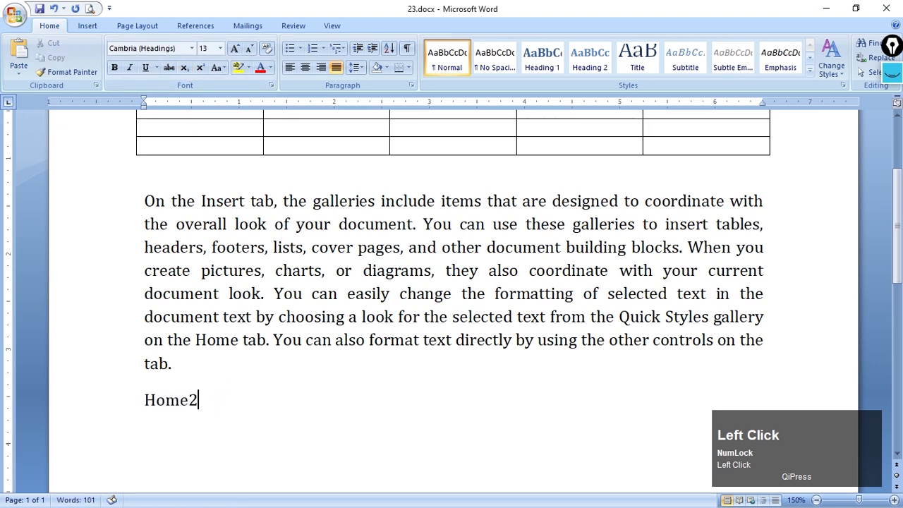
left_click_drag(187, 399, 199, 400)
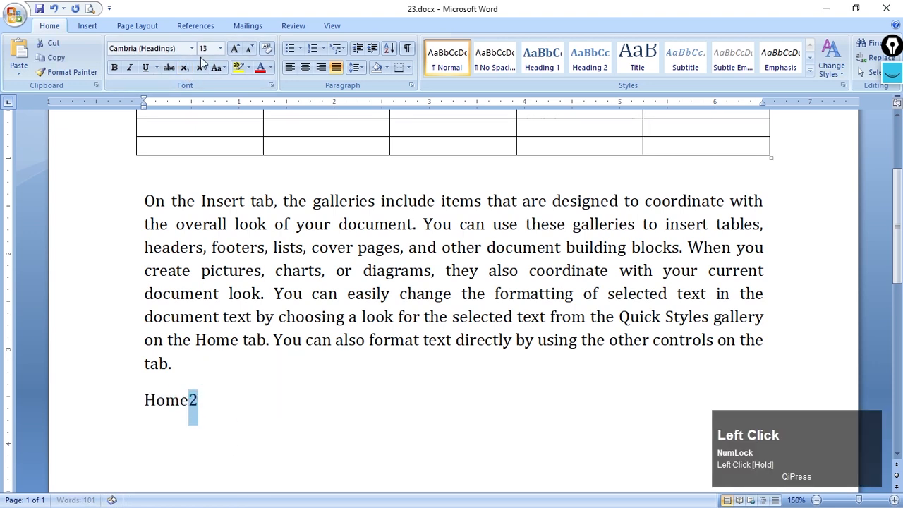
left_click(184, 68)
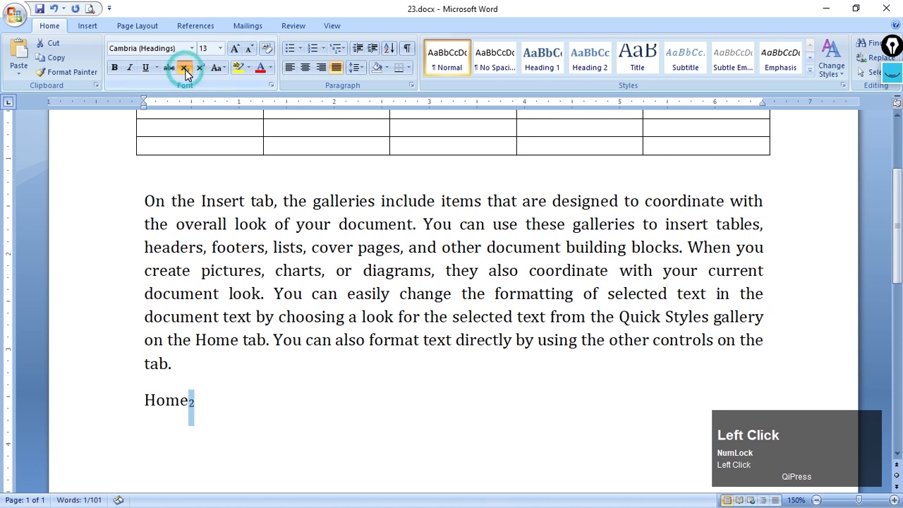
left_click(264, 408)
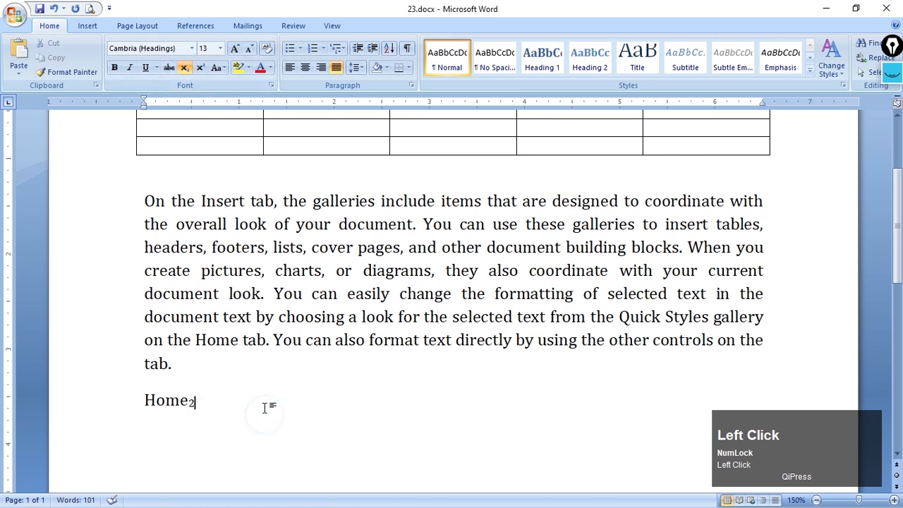
Remove the subscript from the 2 and try superscript on it, returning it to normal text
left_click_drag(189, 400, 198, 400)
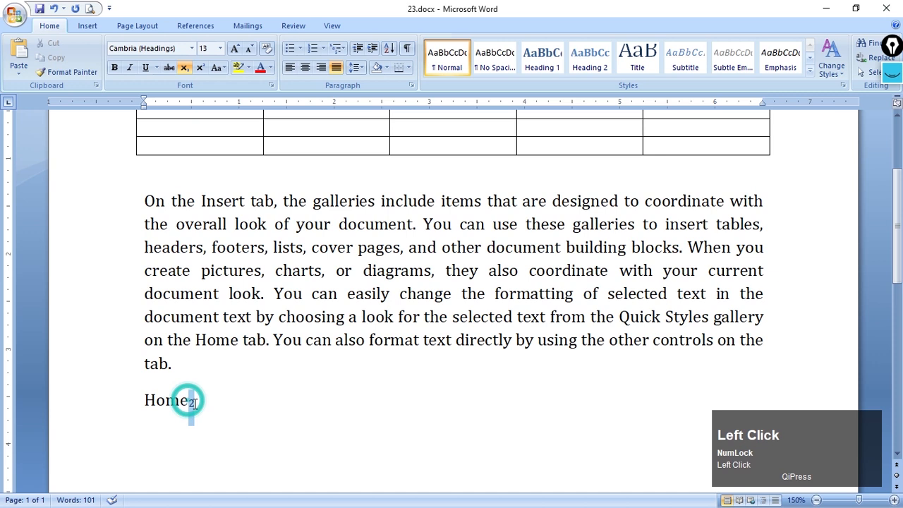
left_click(184, 67)
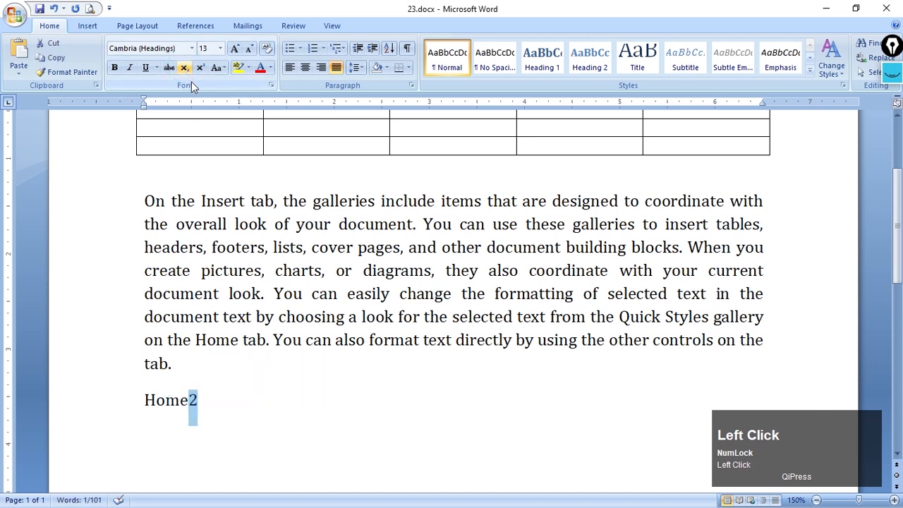
left_click(199, 72)
left_click(200, 68)
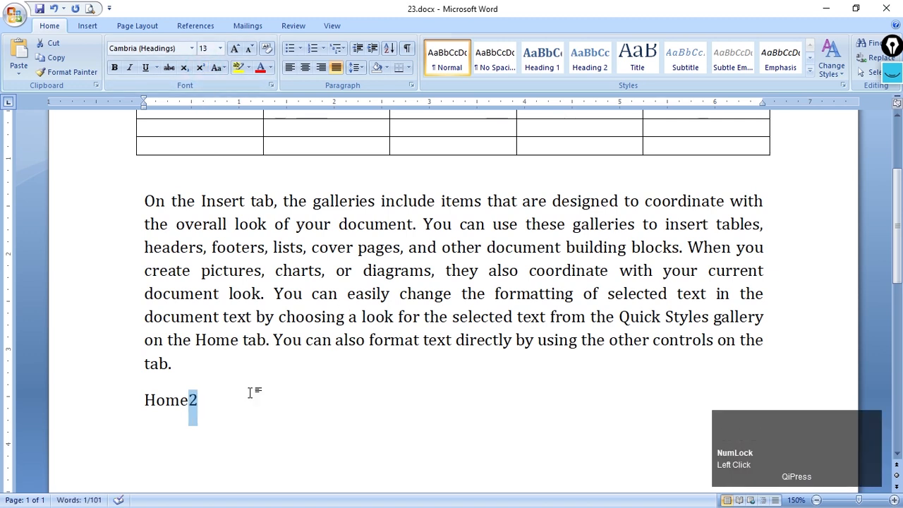
Change the case of "Home2" to UPPERCASE
triple_click(148, 399)
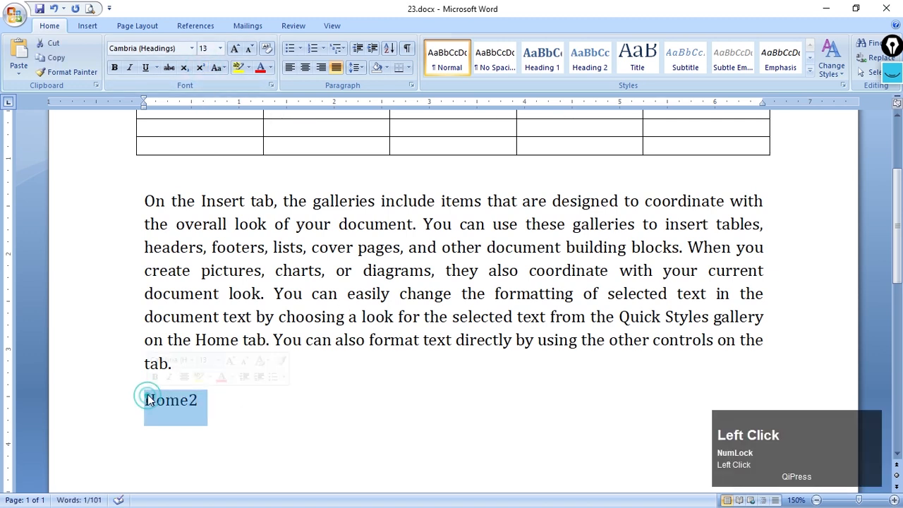
left_click(221, 67)
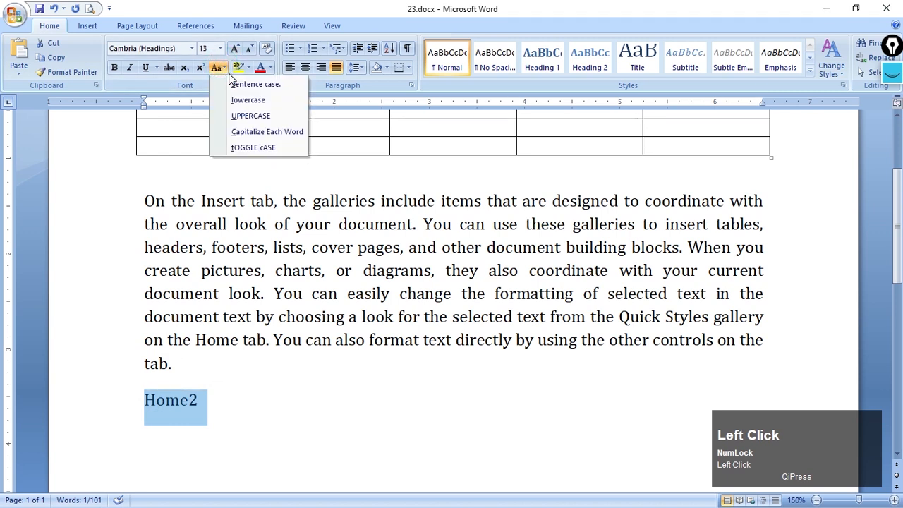
left_click(242, 117)
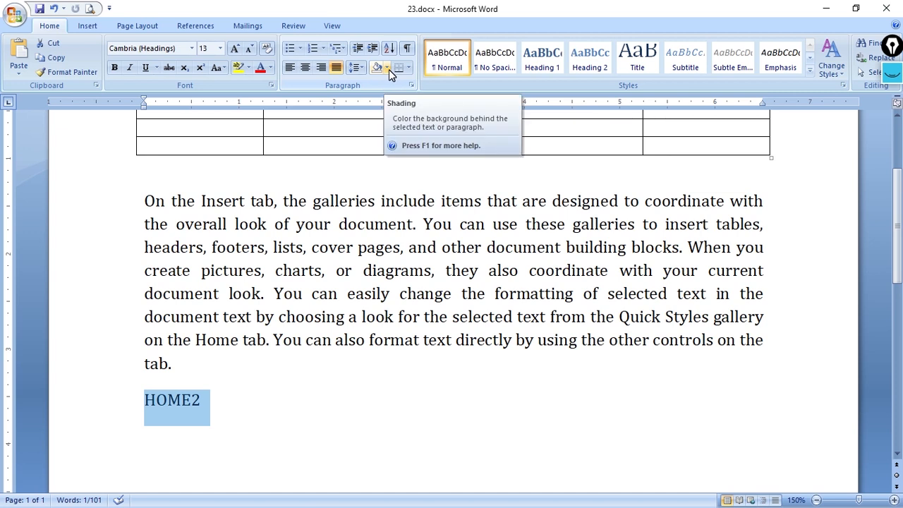
left_click(249, 68)
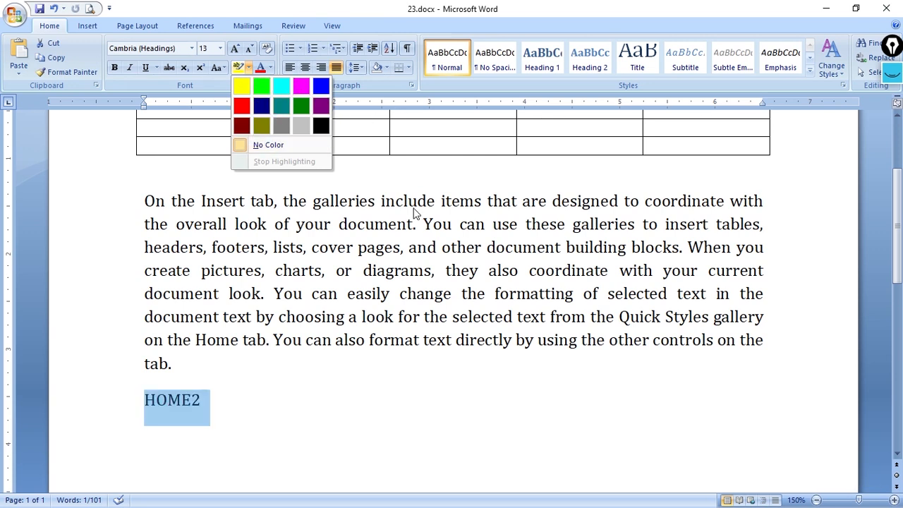
left_click(393, 69)
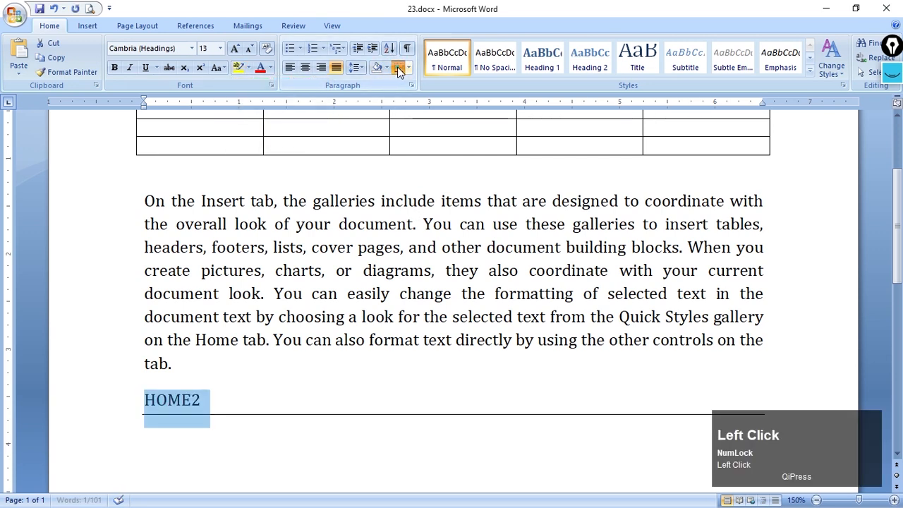
left_click(484, 375)
Shade the whole HOME2 paragraph light orange, and undo the shading
scroll(378, 435, "down", 1)
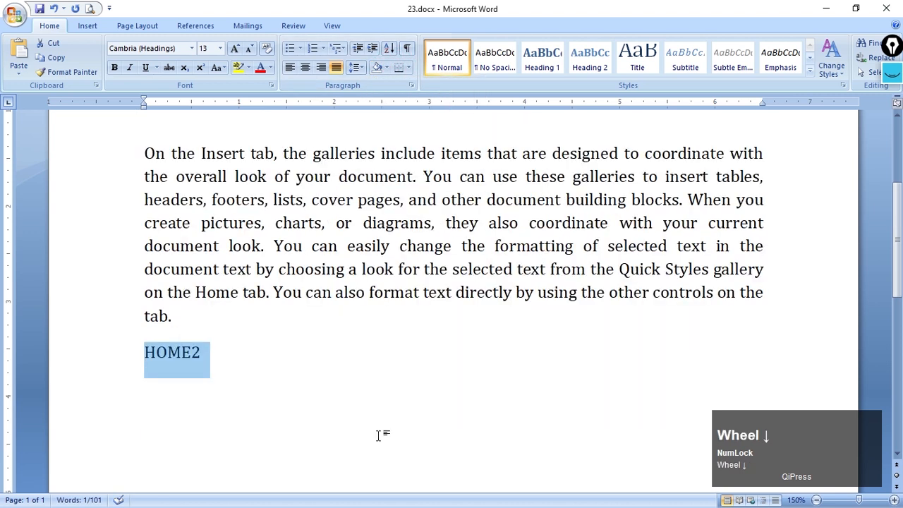
left_click(385, 426)
left_click_drag(145, 353, 199, 361)
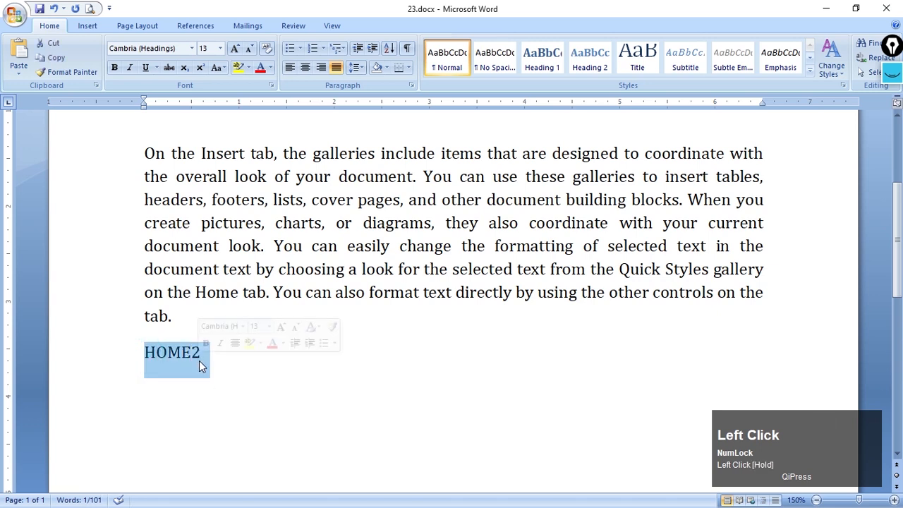
left_click(386, 68)
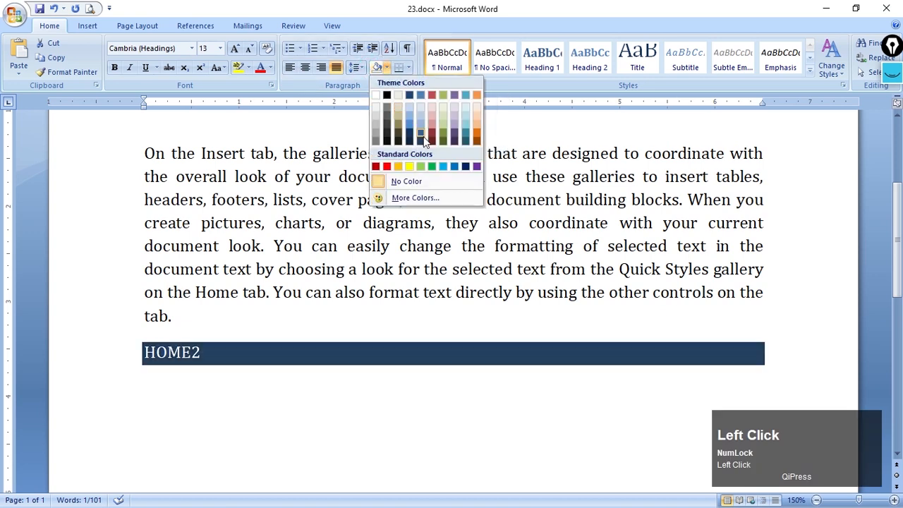
left_click(475, 124)
left_click(303, 370)
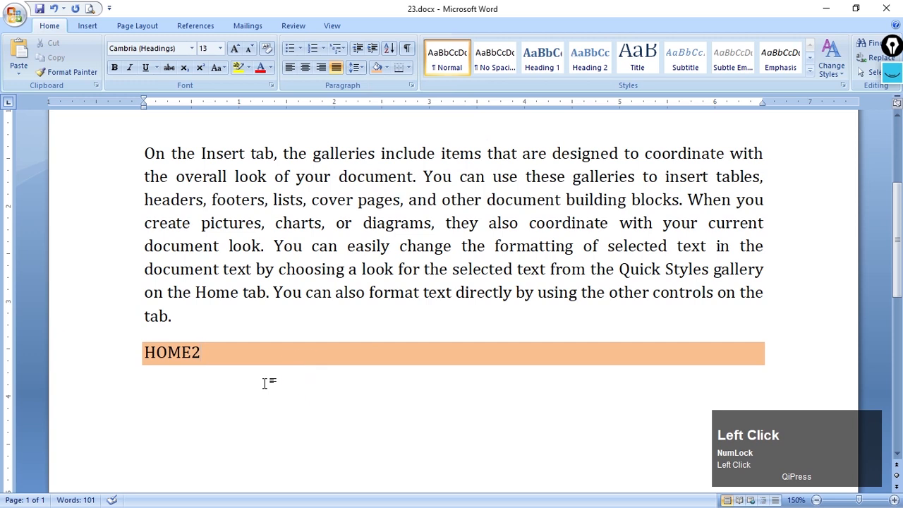
key("ctrl+z")
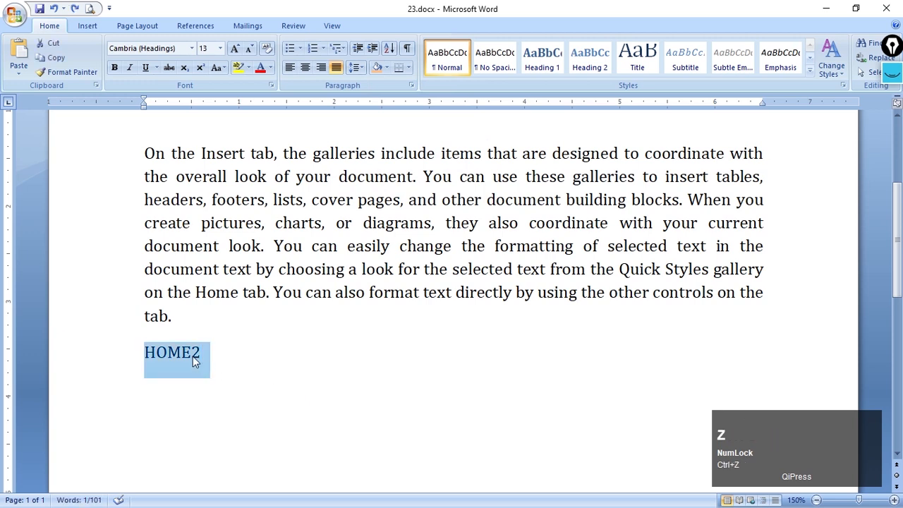
Select only the characters of HOME2, without the paragraph mark, and apply the light orange shading to them
left_click(140, 355)
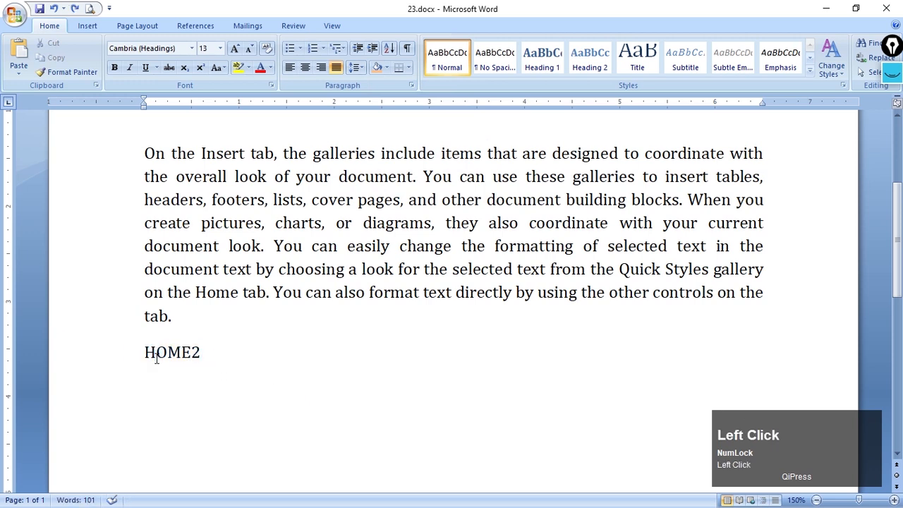
key("shift+Right")
key("shift+Right")
key("shift+Right")
key("shift+Right")
key("shift+Right")
key("shift+Right")
key("shift+Left")
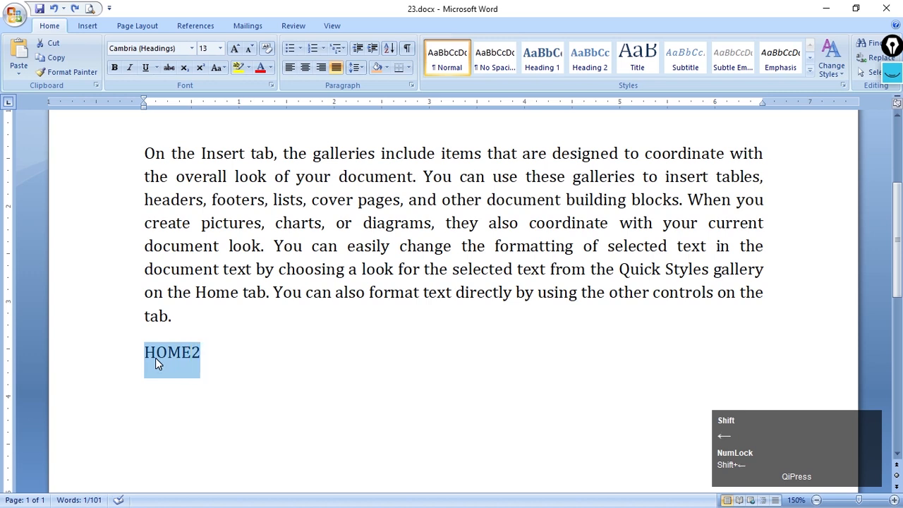
left_click(374, 68)
left_click(322, 413)
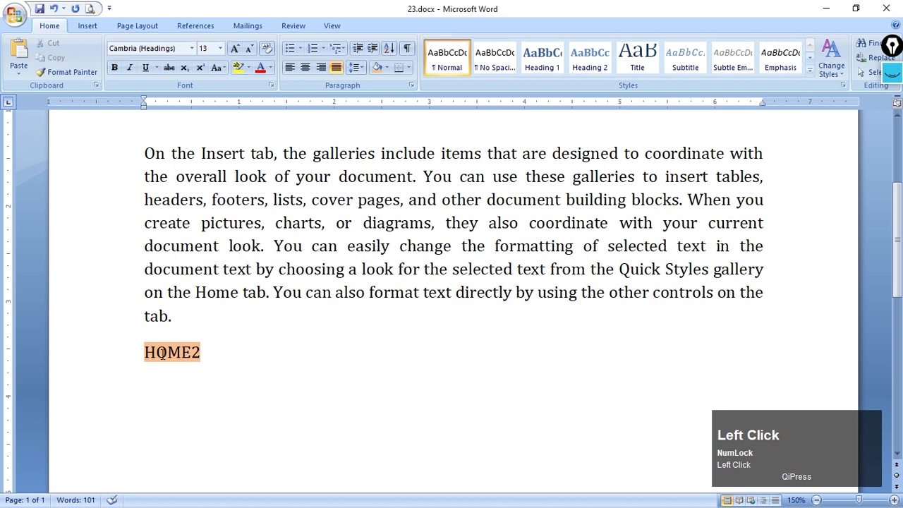
Delete the shaded HOME2 line below the paragraph
left_click(106, 349)
key("BackSpace")
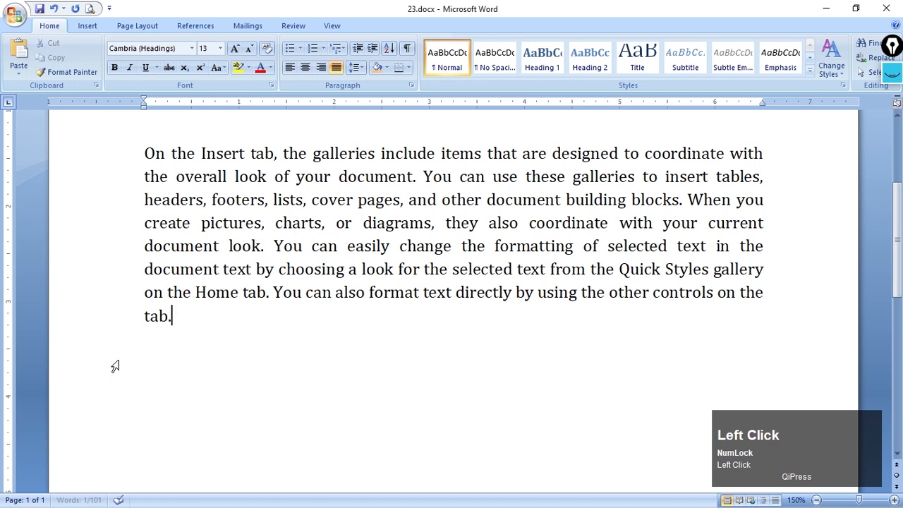
Lay out the whole sample paragraph in two columns, and undo the column layout
scroll(145, 279, "up", 1)
left_click_drag(144, 249, 227, 427)
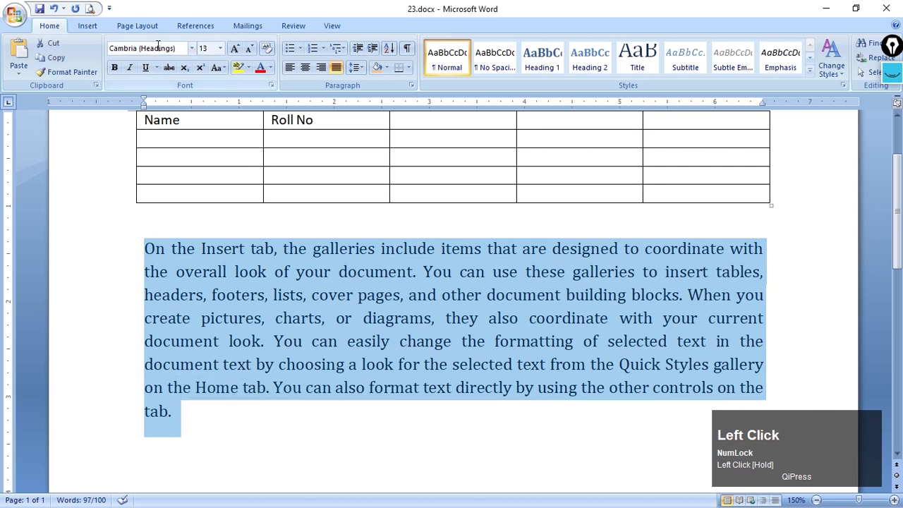
left_click(86, 25)
left_click(147, 28)
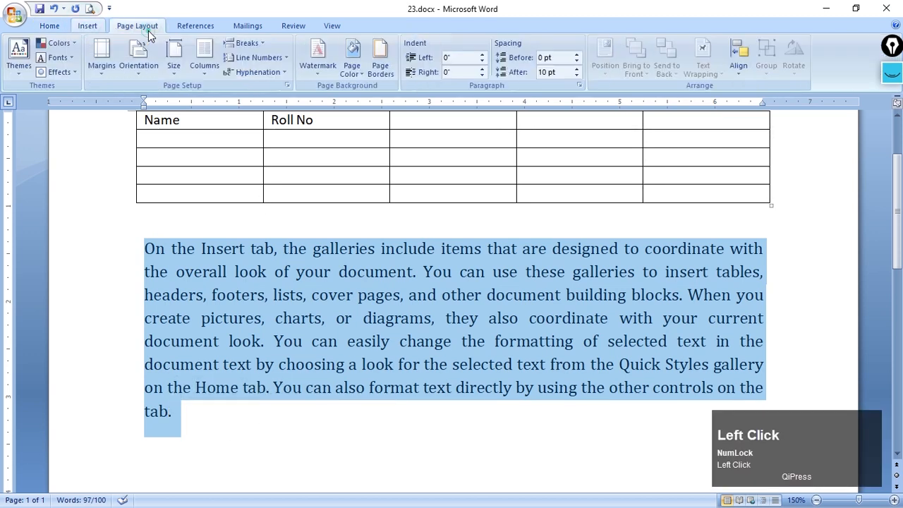
left_click(204, 66)
left_click(230, 123)
scroll(354, 408, "down", 4)
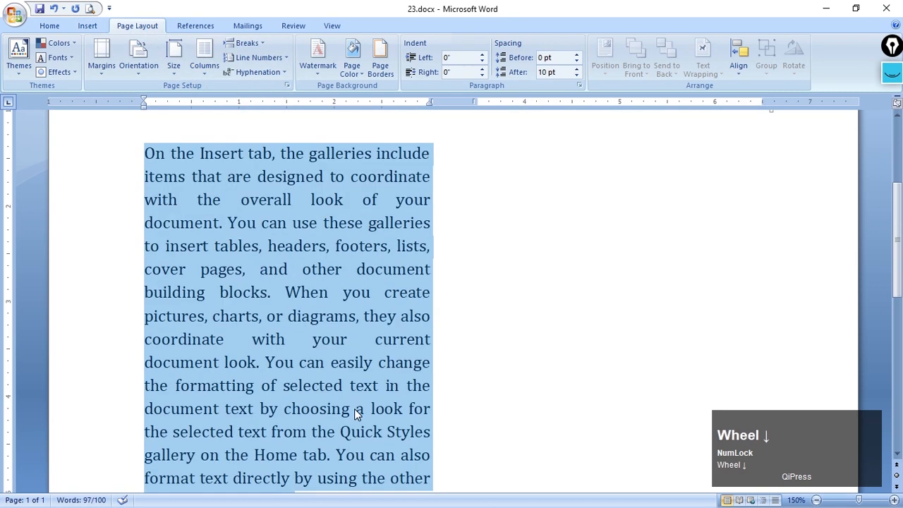
scroll(334, 400, "up", 2)
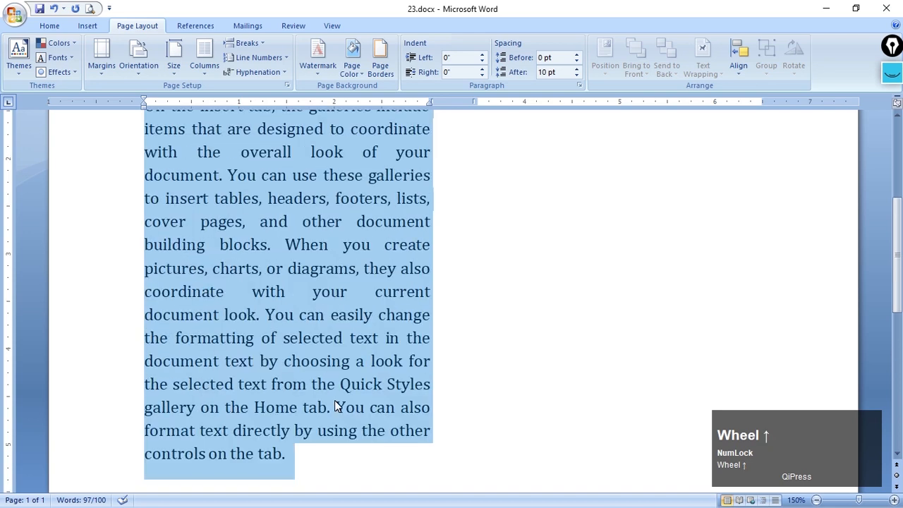
key("ctrl+z")
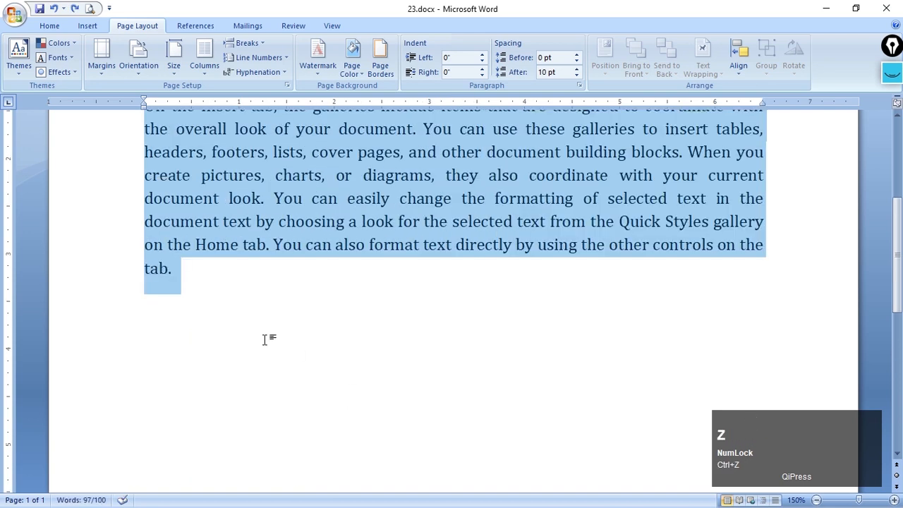
Show the paragraph marks and other hidden formatting symbols in the document, and hide them again
scroll(186, 285, "up", 1)
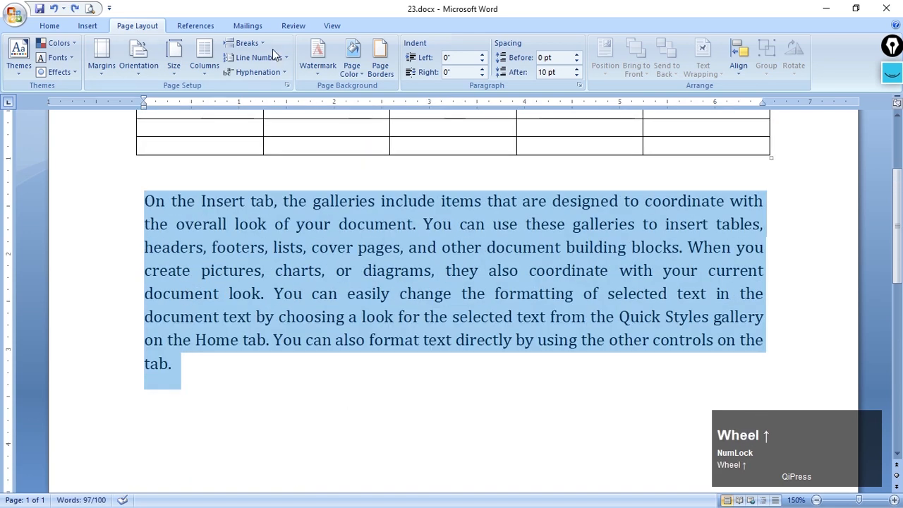
left_click(61, 27)
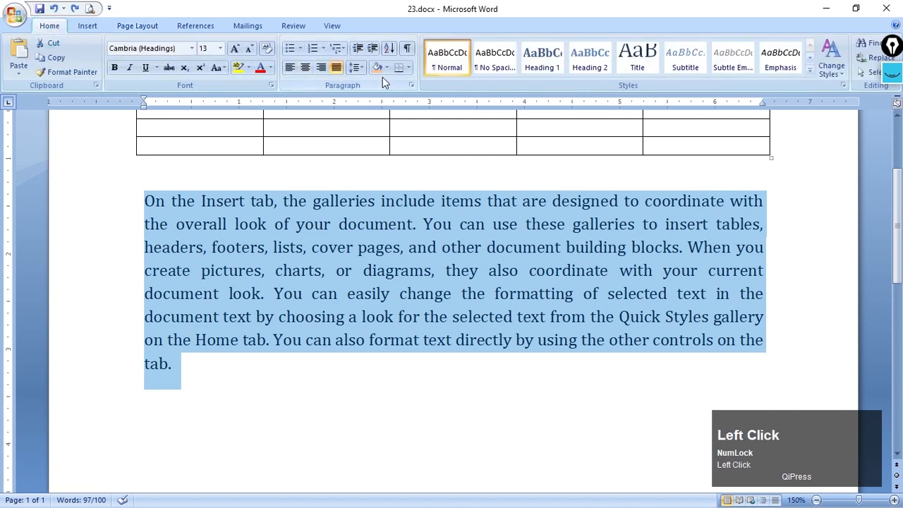
left_click(407, 50)
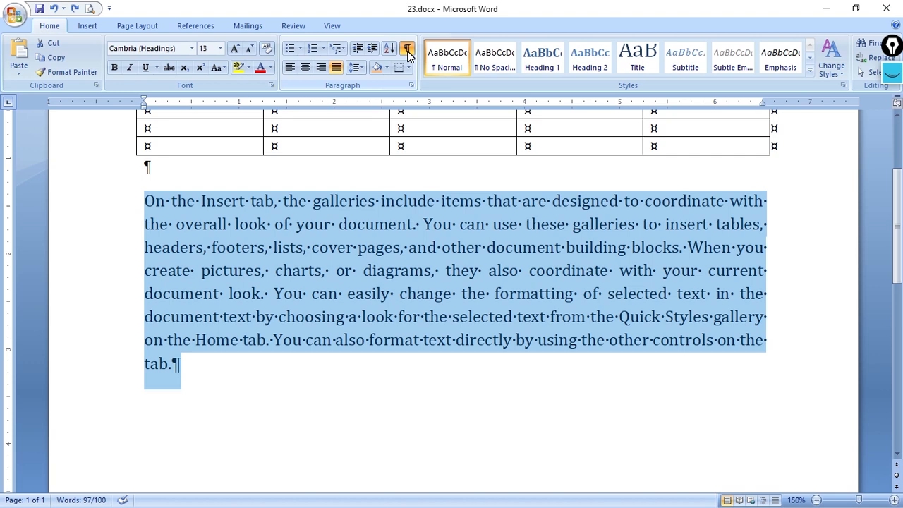
left_click(407, 49)
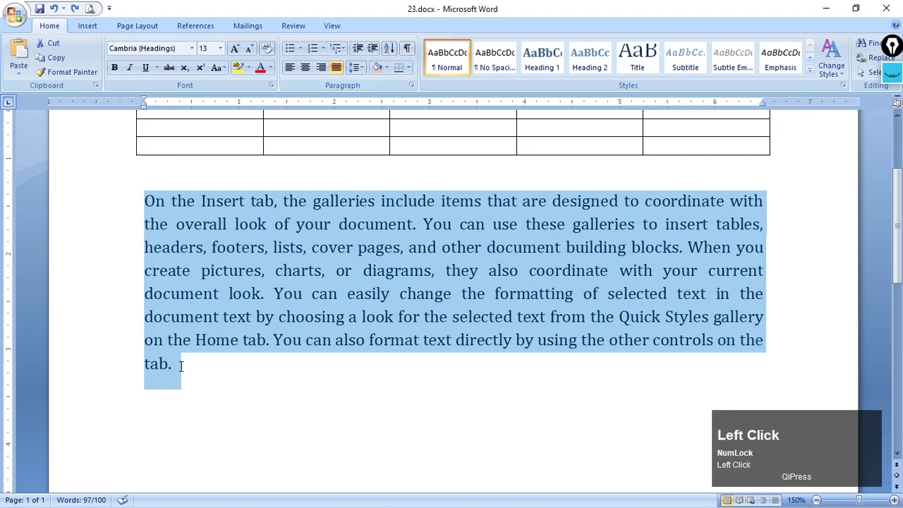
Lay out the sample paragraph, selected without its final paragraph mark, in two columns and add a paragraph break at its end
key("shift+Left")
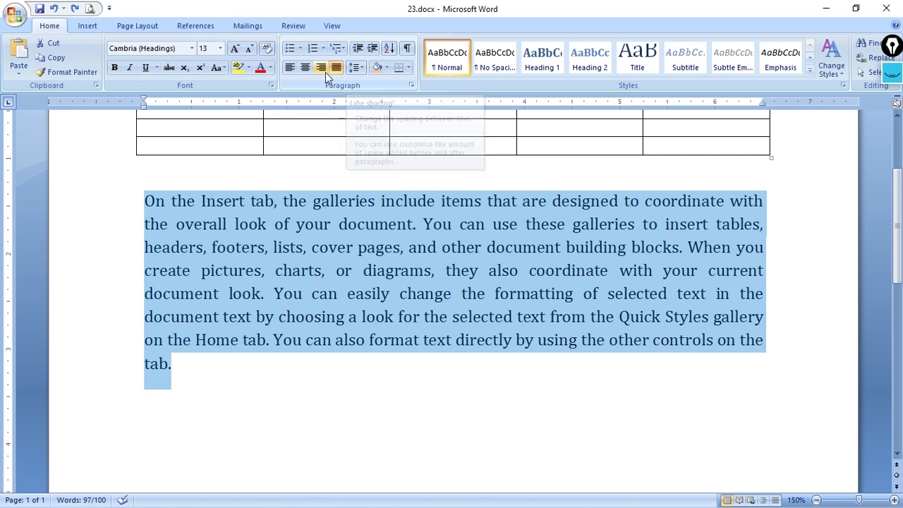
left_click(155, 30)
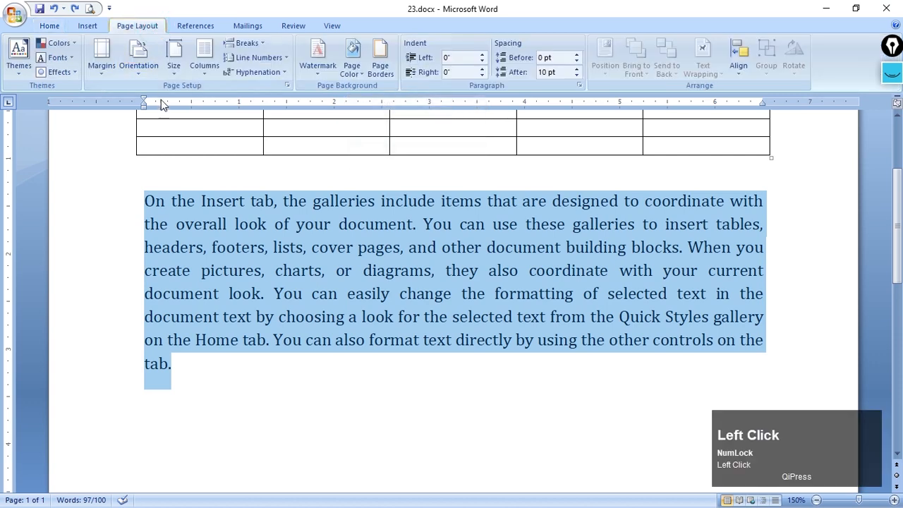
left_click(202, 60)
left_click(236, 127)
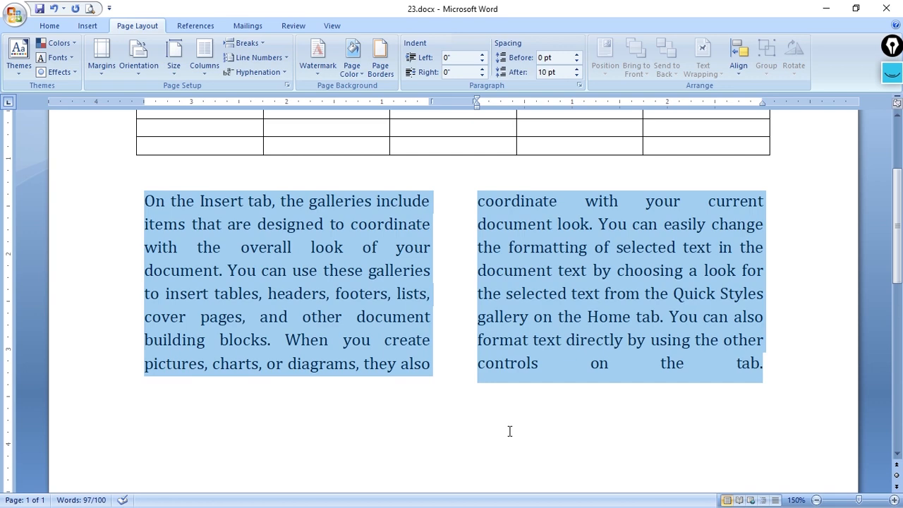
left_click(775, 362)
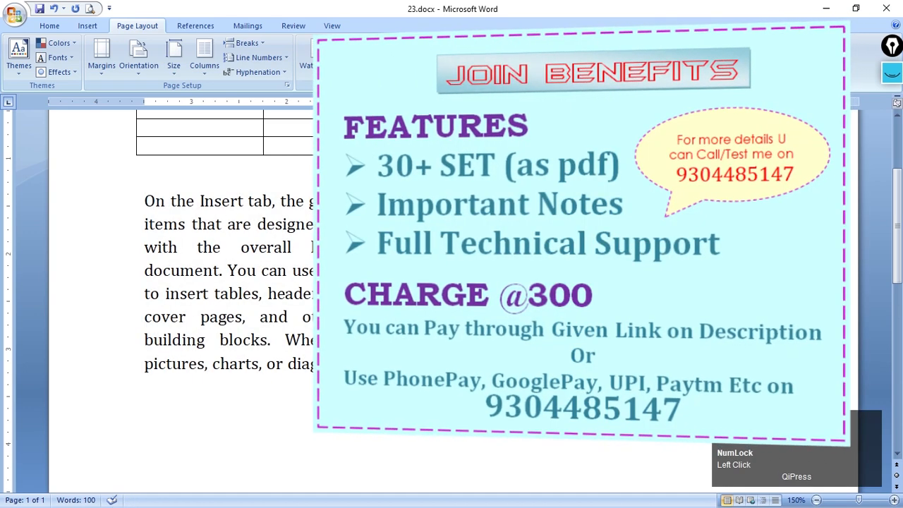
key("Return")
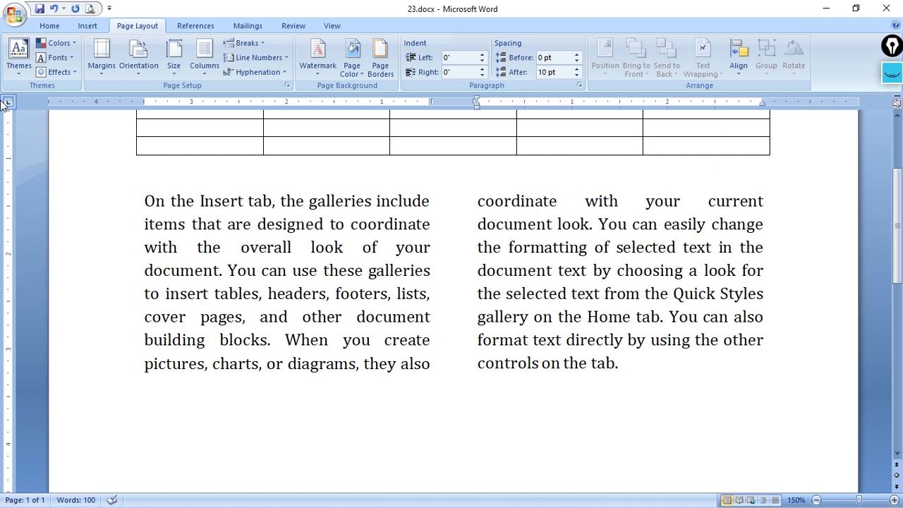
Insert an extra blank line after the end of the two-column paragraph and remove it again
left_click(51, 26)
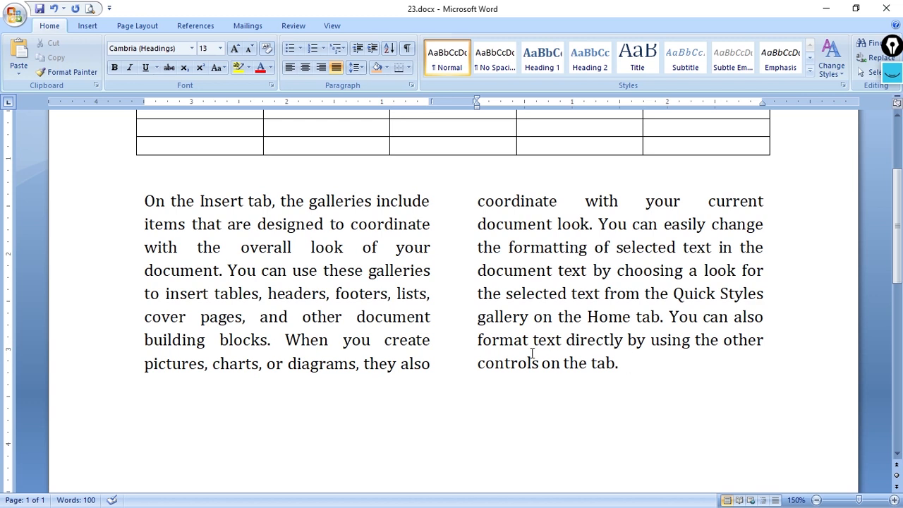
key("Return")
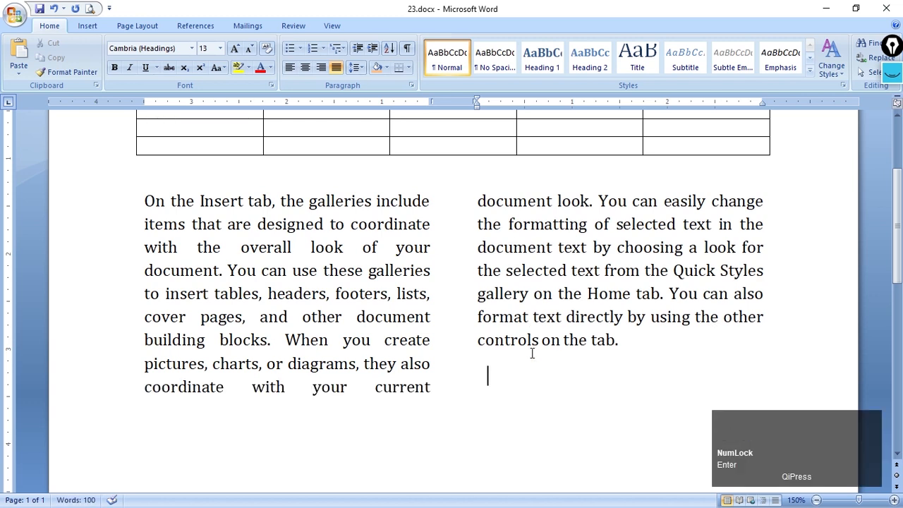
scroll(417, 311, "down", 3)
scroll(602, 322, "up", 1)
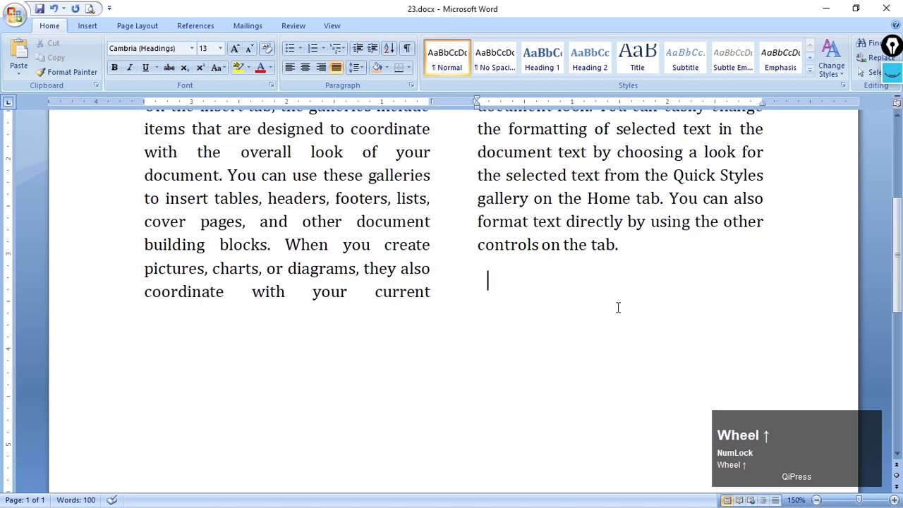
scroll(506, 302, "up", 1)
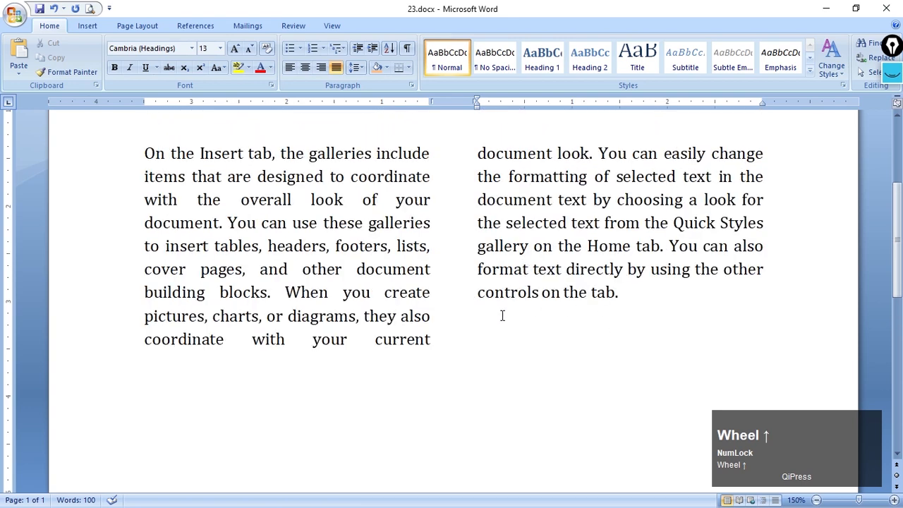
scroll(500, 314, "up", 1)
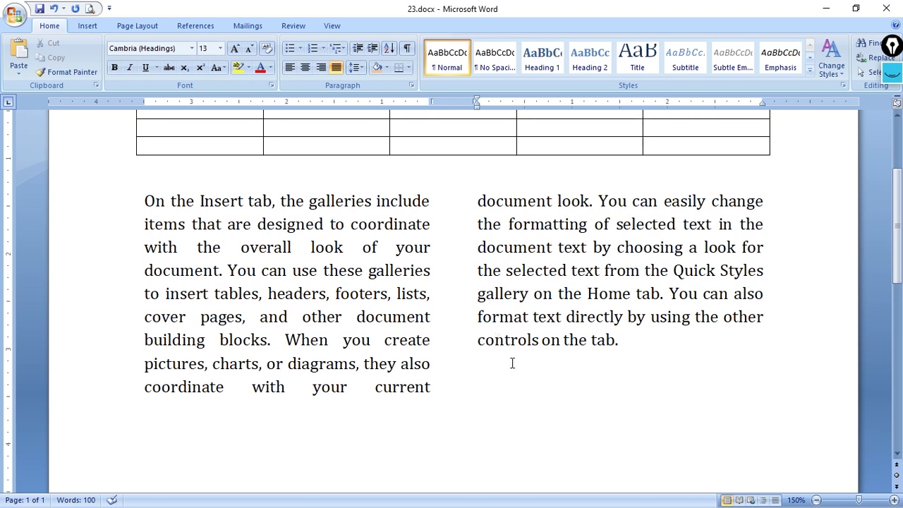
key("BackSpace")
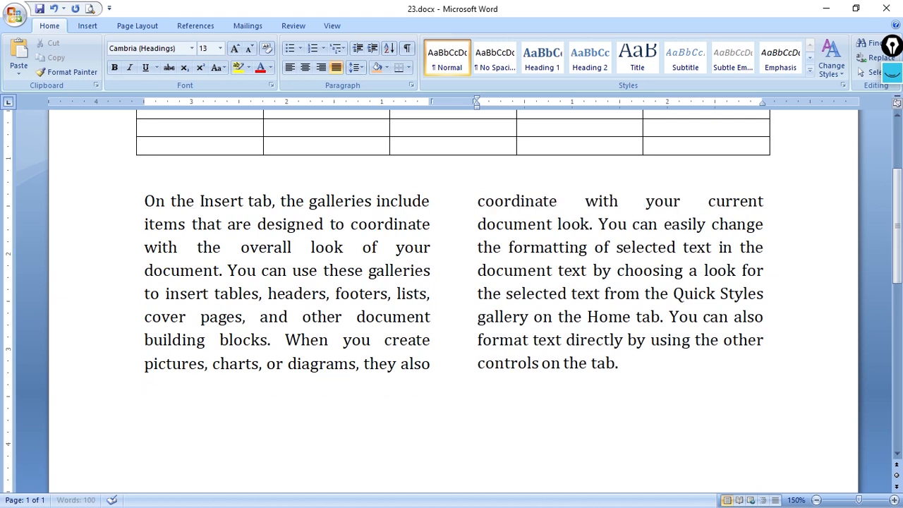
Insert a blank line before the first line of the two-column paragraph and remove it again
left_click(657, 381)
left_click(143, 203)
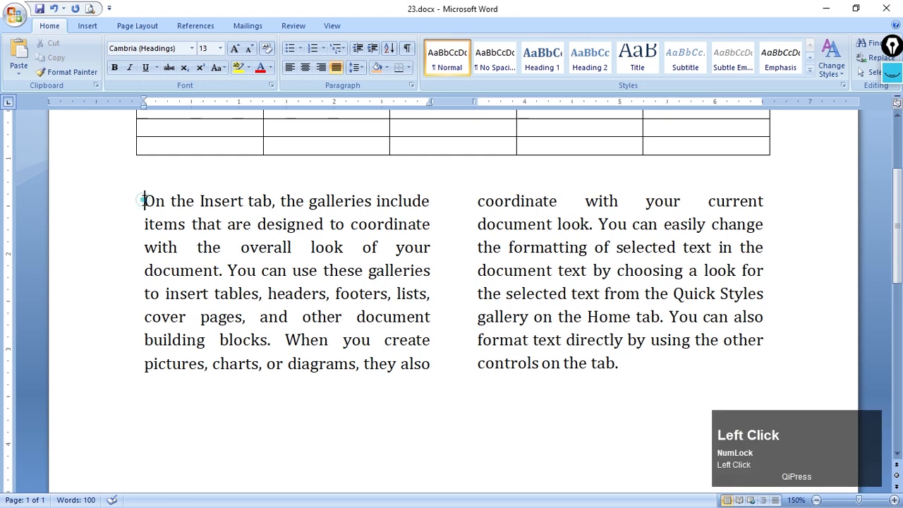
key("Return")
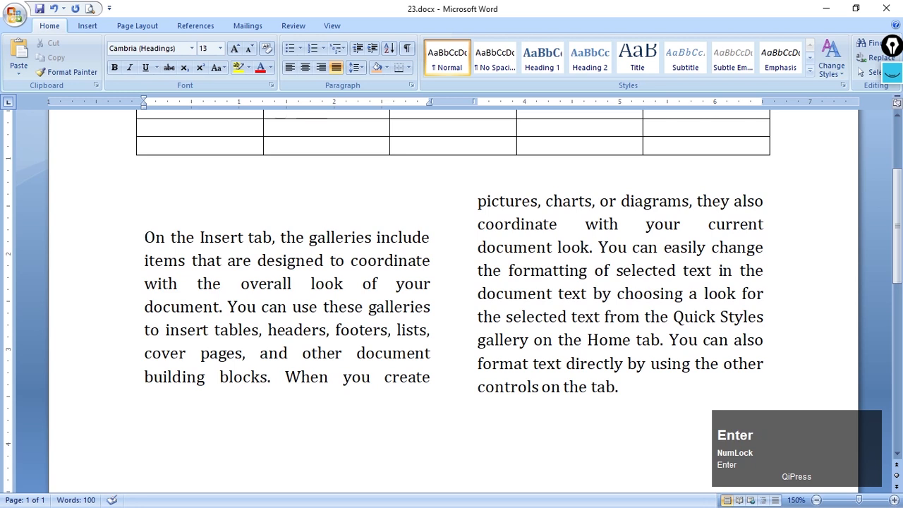
key("BackSpace")
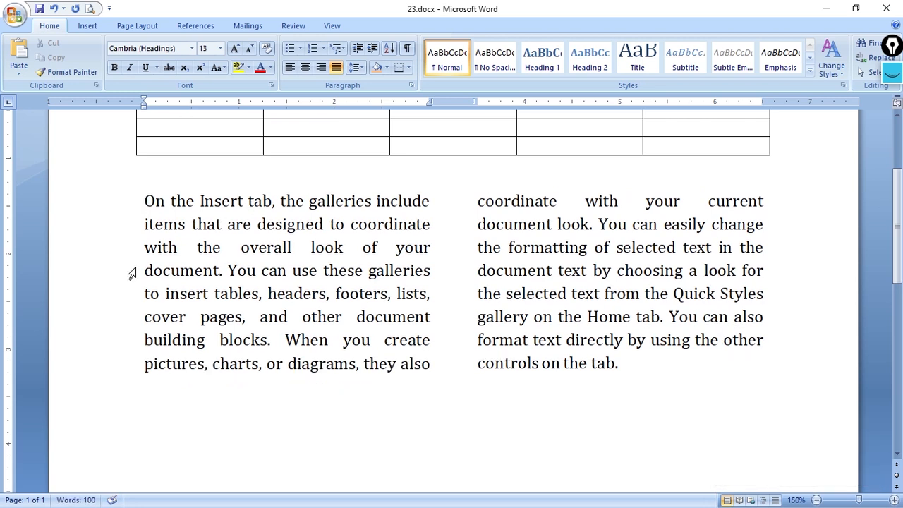
Add new lines after the end of the two-column text and enter hkhkjh below it
left_click(650, 365)
key("Return")
key("Return")
key("Return")
key("Return")
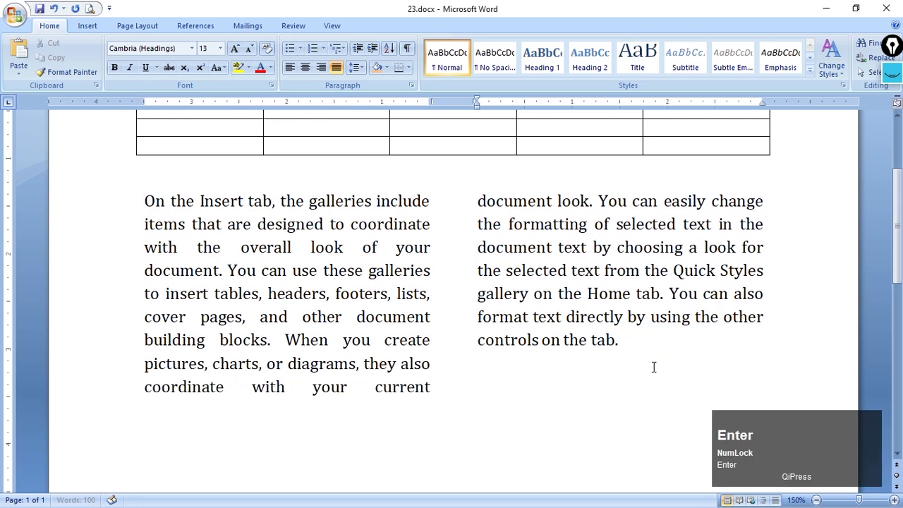
left_click(529, 365)
type("hkhkjh")
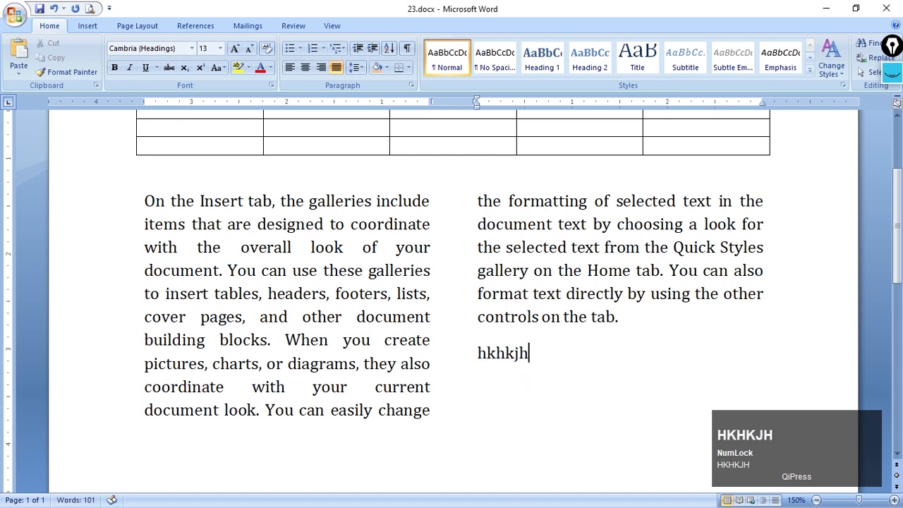
Set only the hkhkjh line back to a one-column layout
triple_click(488, 355)
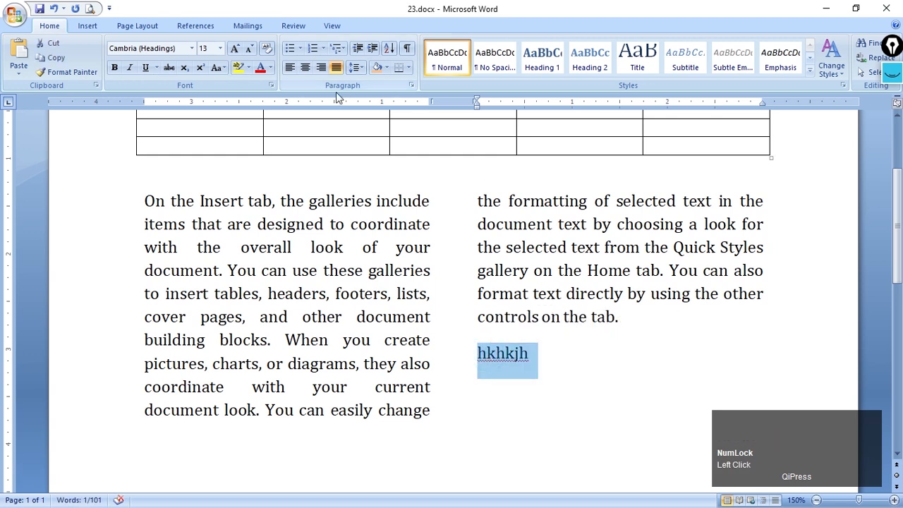
left_click(157, 30)
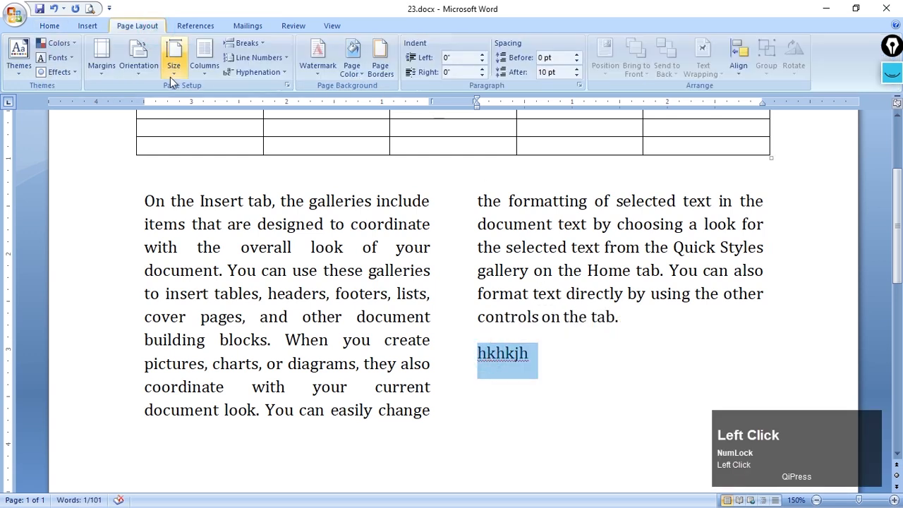
left_click(205, 70)
left_click(226, 93)
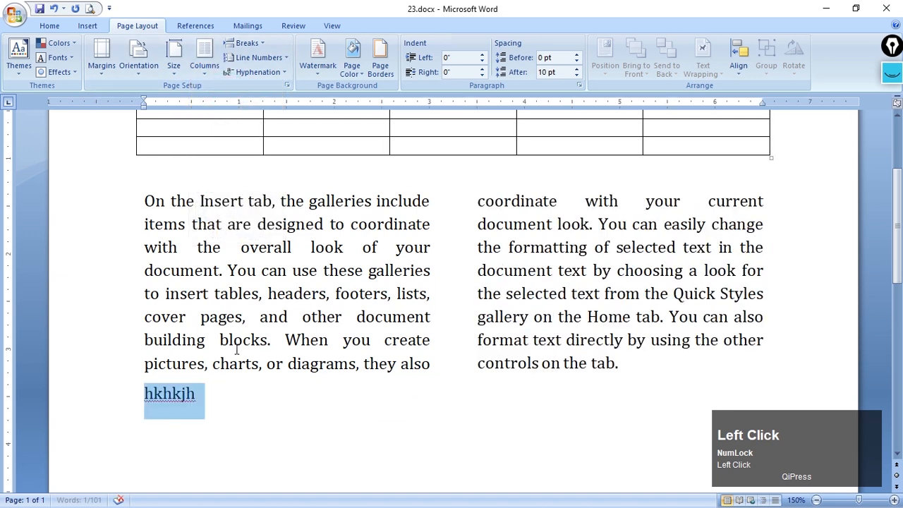
scroll(345, 400, "down", 1)
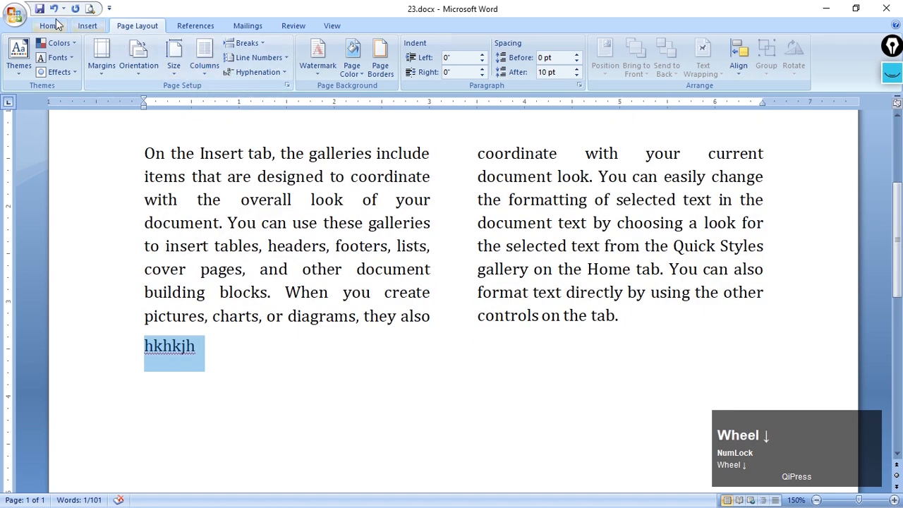
Extend the hkhkjh line to read "Hkhk jkljhlikj;l kjlkjlj ljh" and center it
left_click(181, 345)
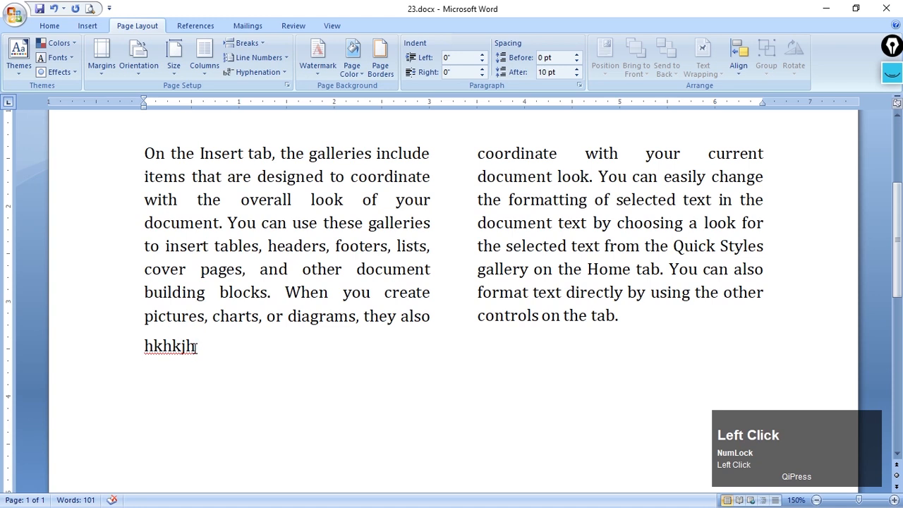
type("jkljhlikj;l kjlkjlj lh")
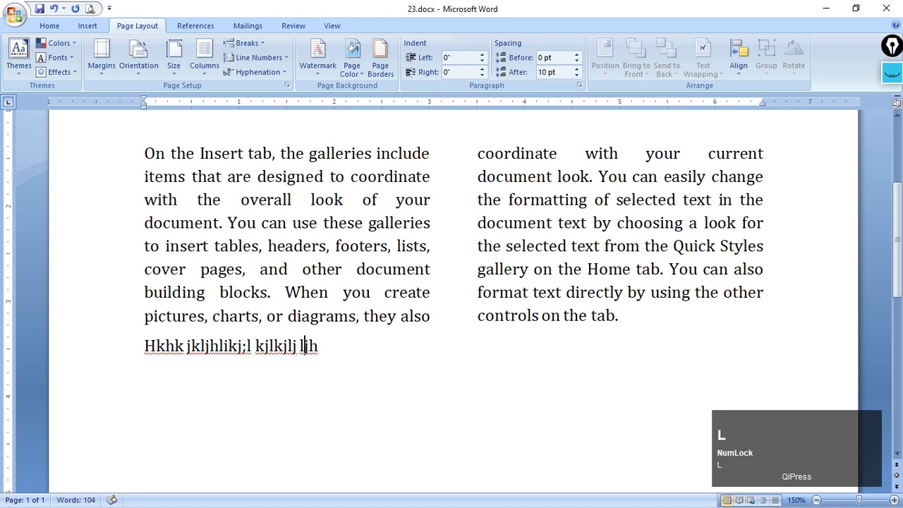
left_click(49, 26)
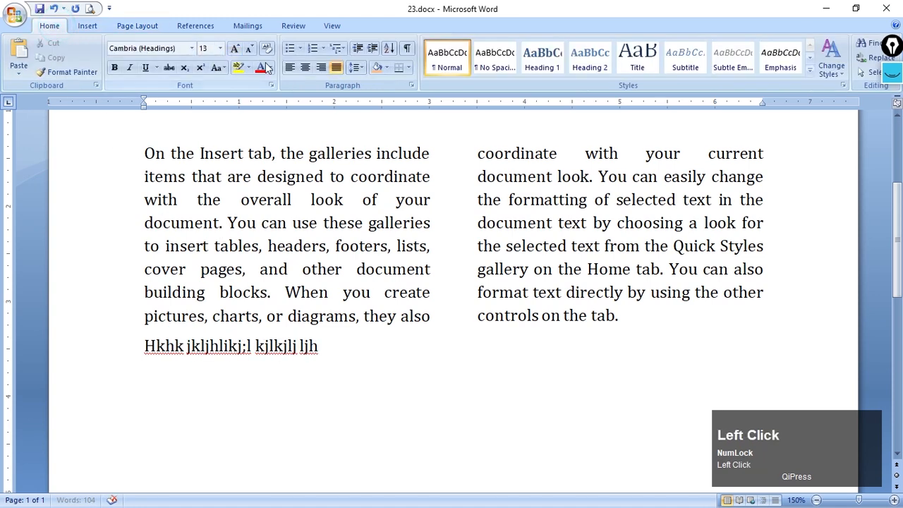
left_click(306, 68)
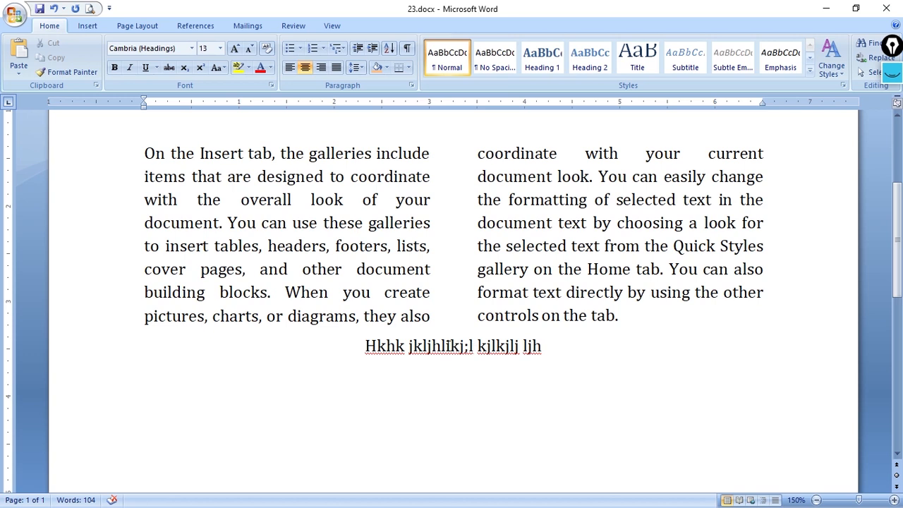
Insert a blank line above the centered text, and show the formatting marks and hide them again
left_click(364, 345)
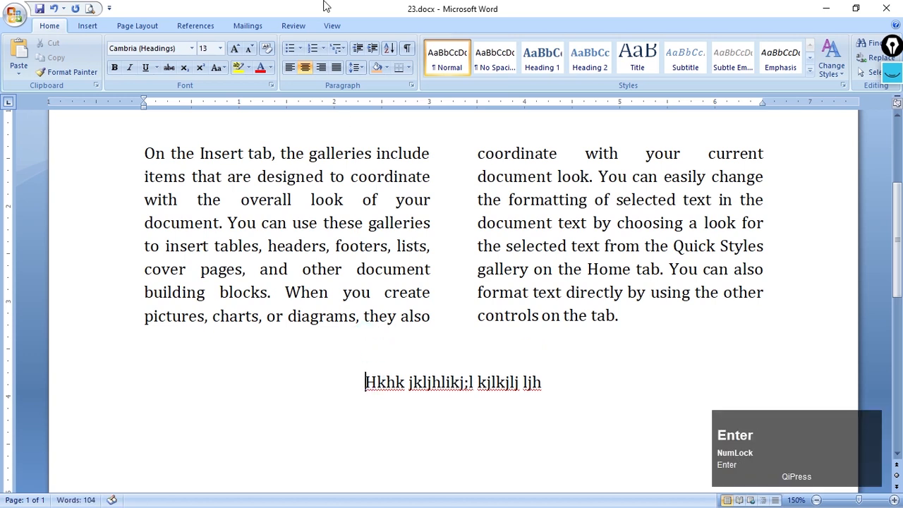
left_click(407, 48)
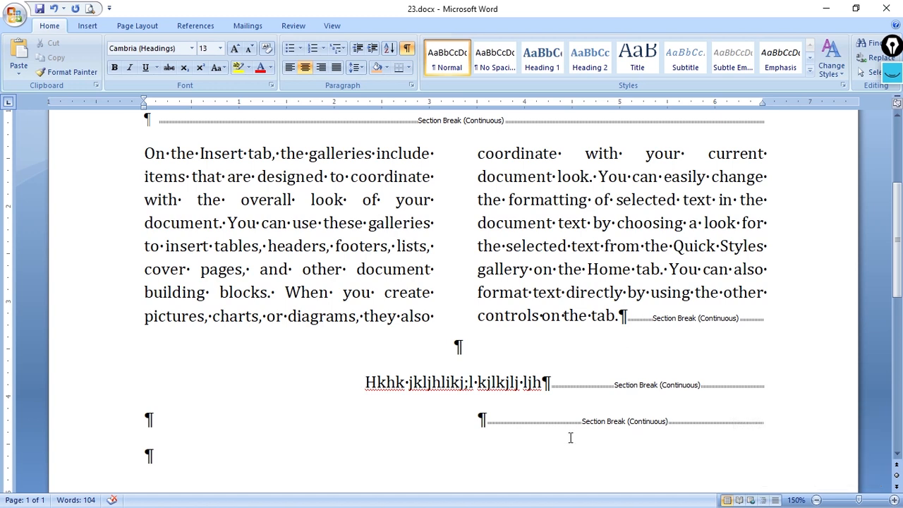
left_click(407, 48)
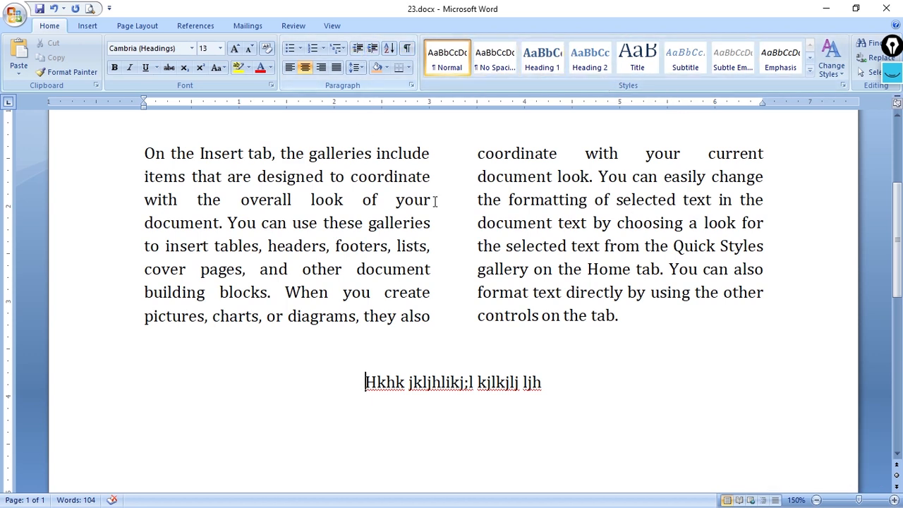
Generate random sample text below the centered line with =rand(2,4)
left_click(580, 377)
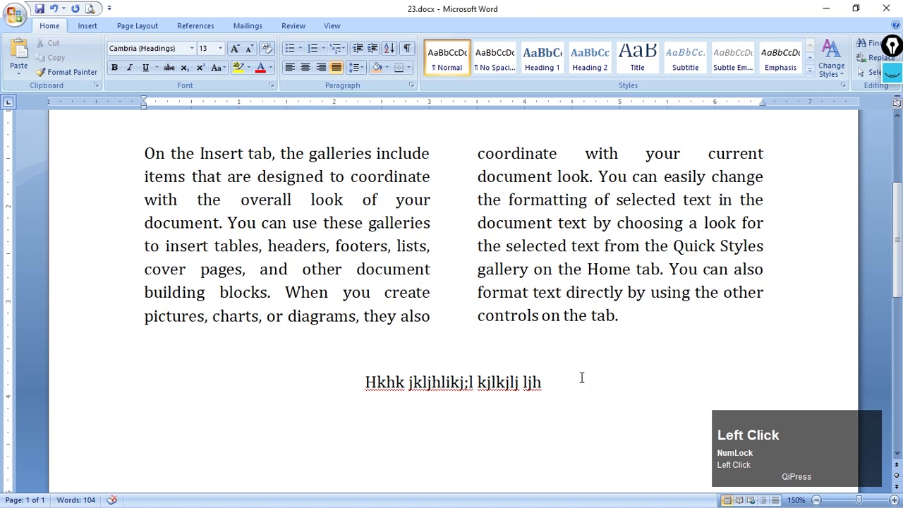
key("Return")
scroll(277, 392, "down", 1)
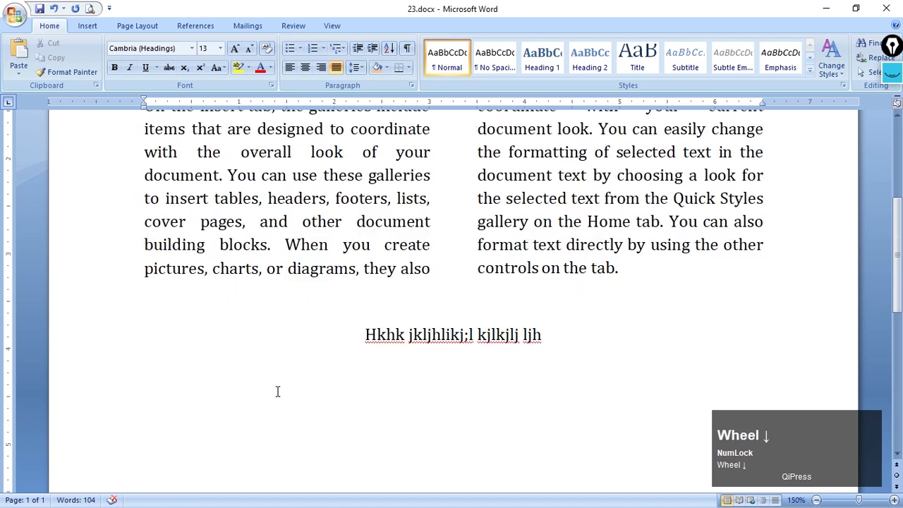
scroll(278, 391, "down", 3)
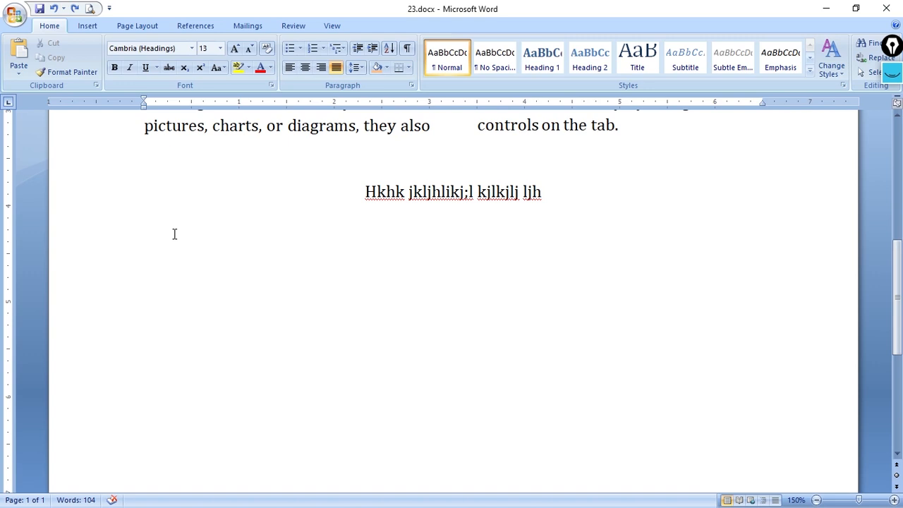
type("=ra")
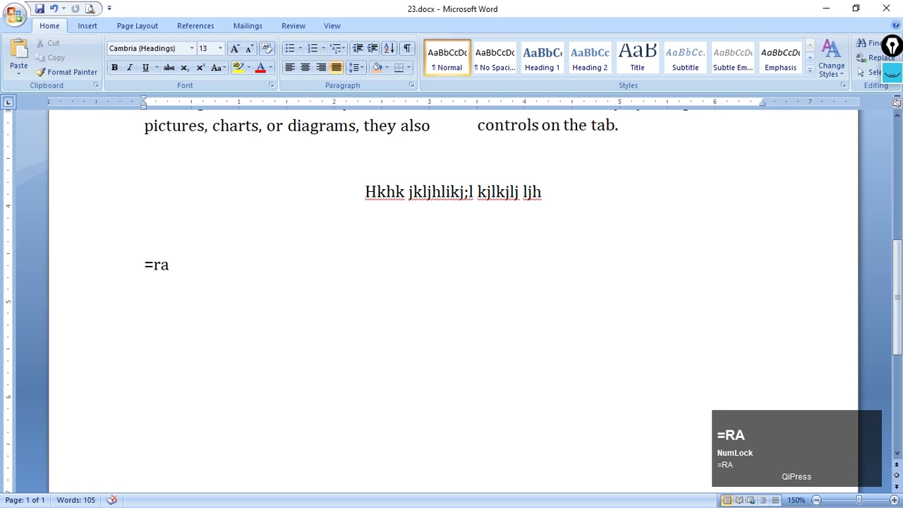
type("nd(")
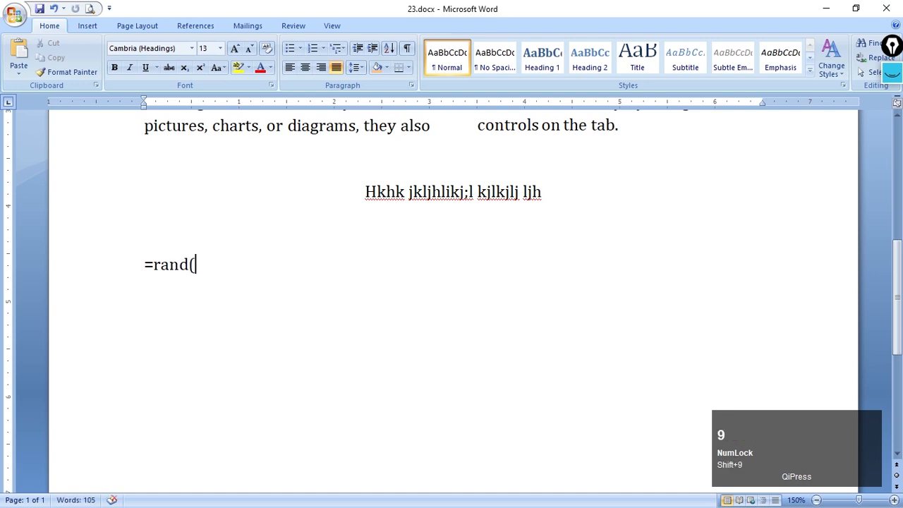
type("2")
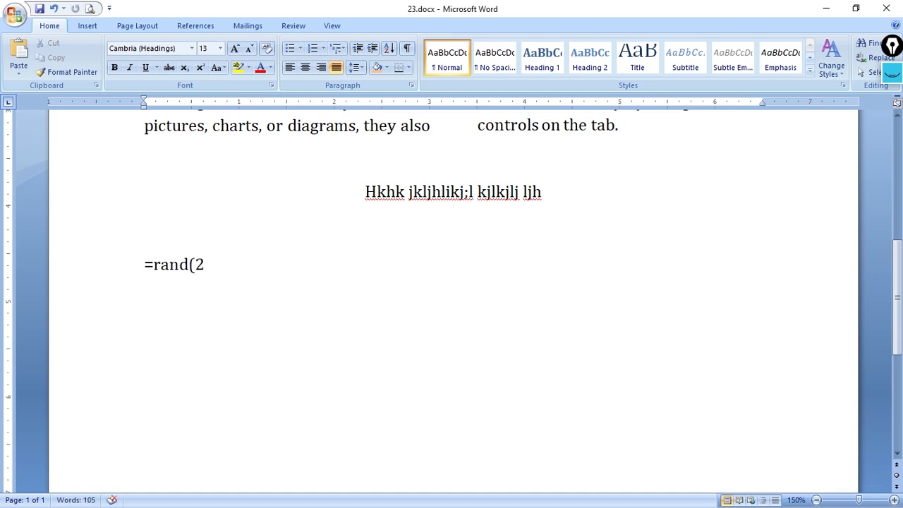
type(",4)")
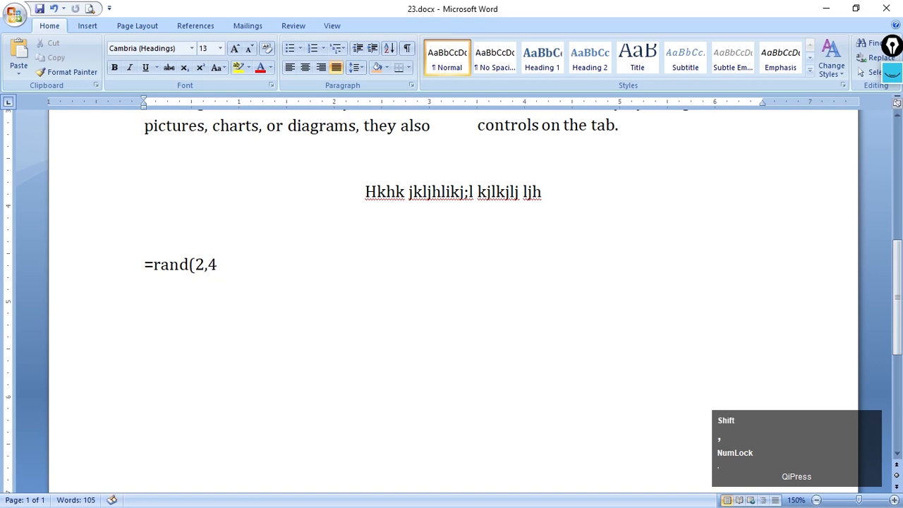
key("Return")
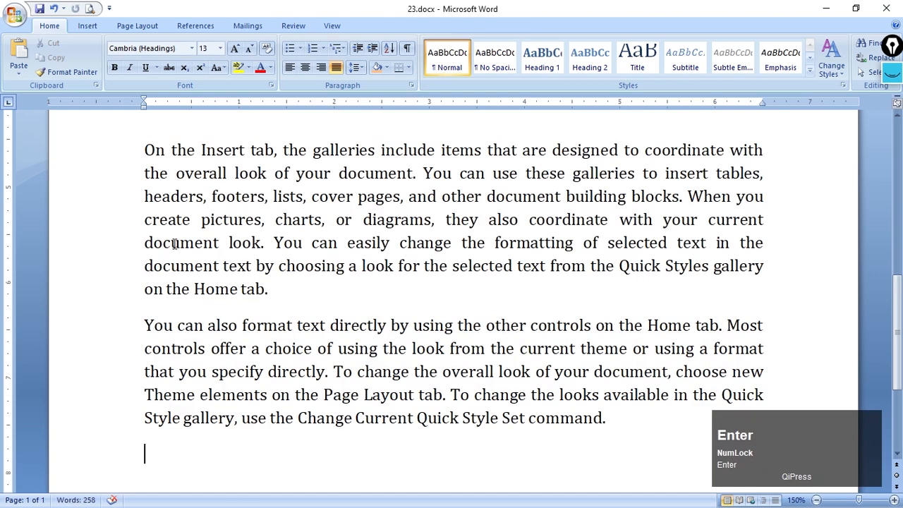
Increase the indent of the sample paragraph beginning "On the Insert tab" by three levels
scroll(174, 243, "up", 1)
scroll(179, 262, "down", 1)
left_click(204, 242)
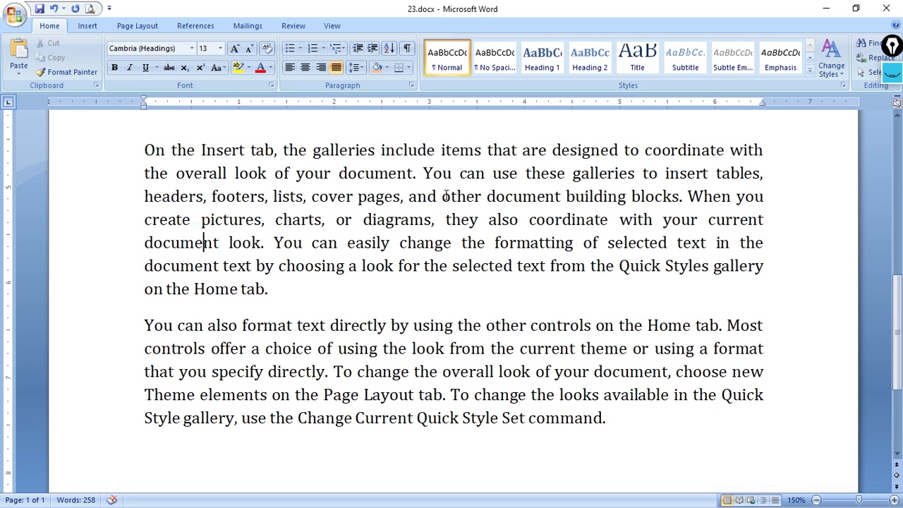
left_click(372, 49)
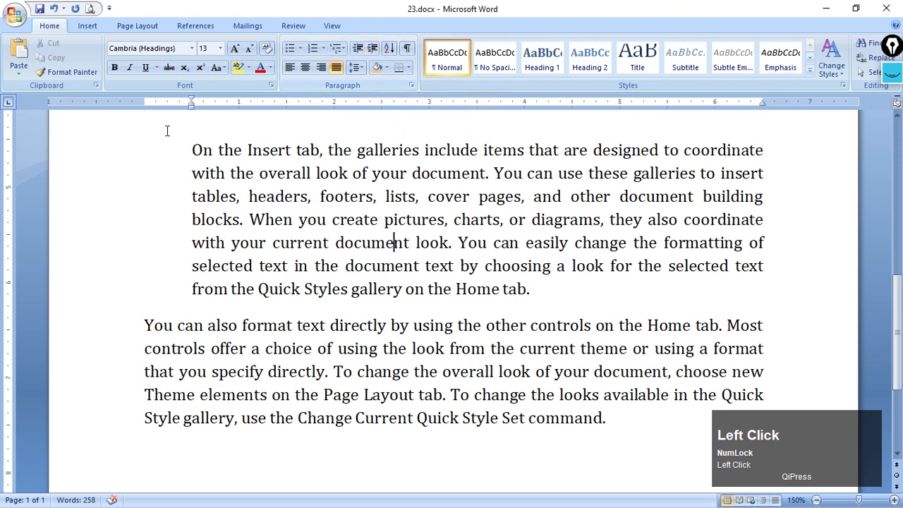
left_click(373, 51)
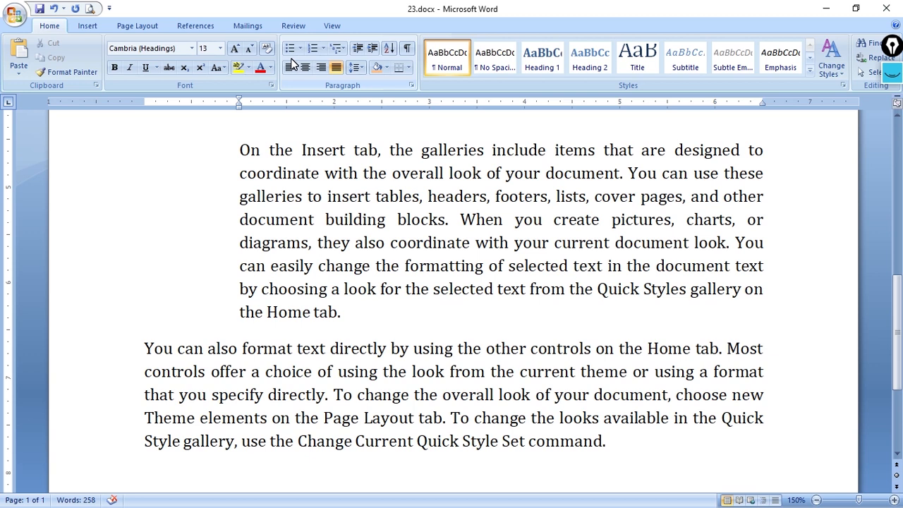
left_click(372, 48)
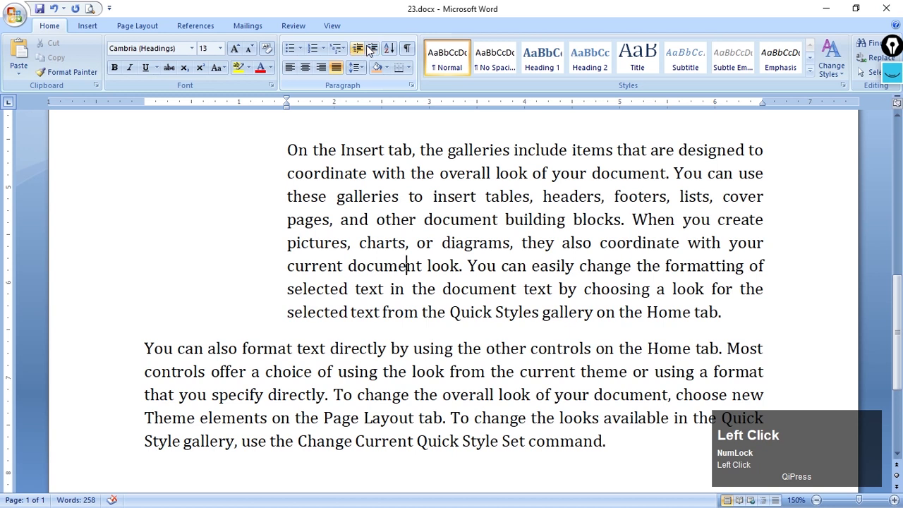
Decrease the same paragraph's indent by three levels, back to the page margin
left_click(358, 49)
left_click(357, 51)
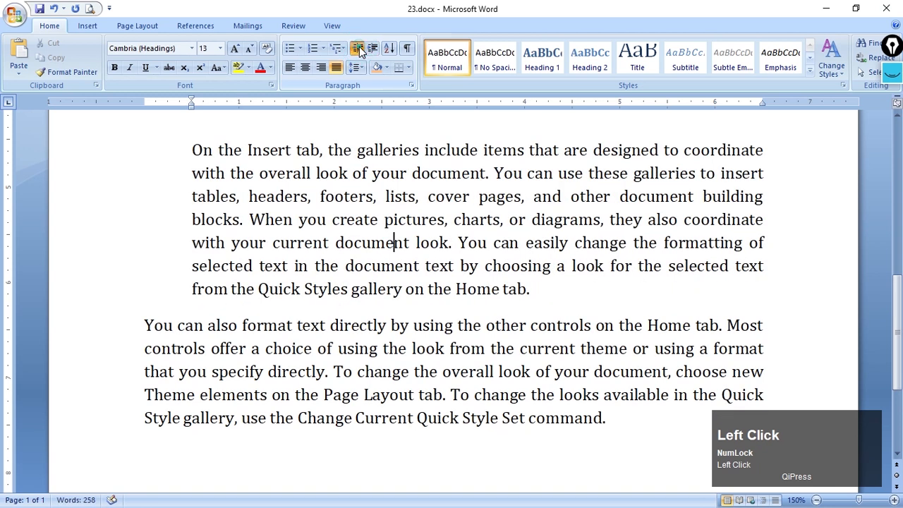
left_click(357, 52)
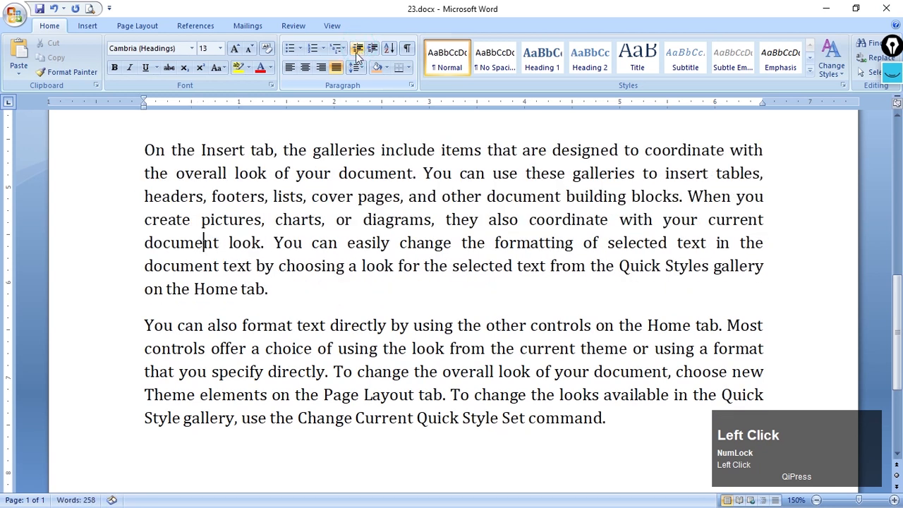
left_click(140, 26)
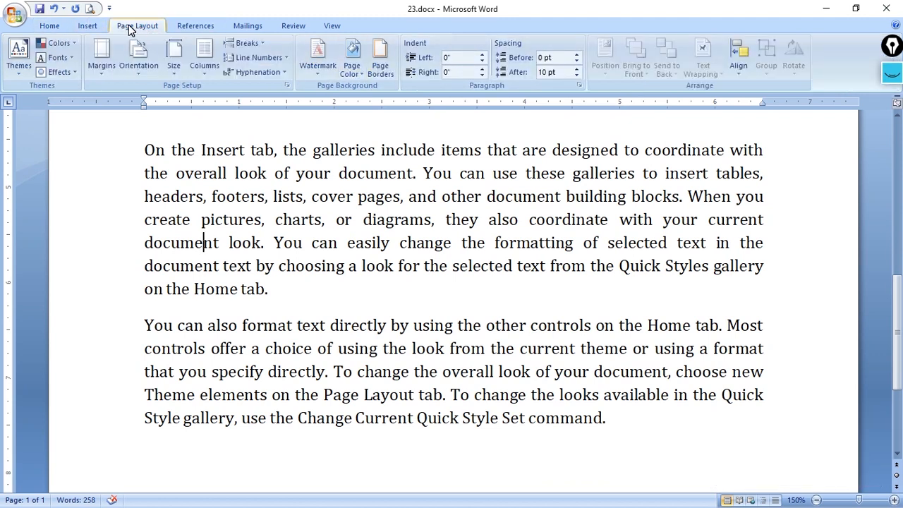
left_click(451, 61)
left_click_drag(451, 60, 466, 58)
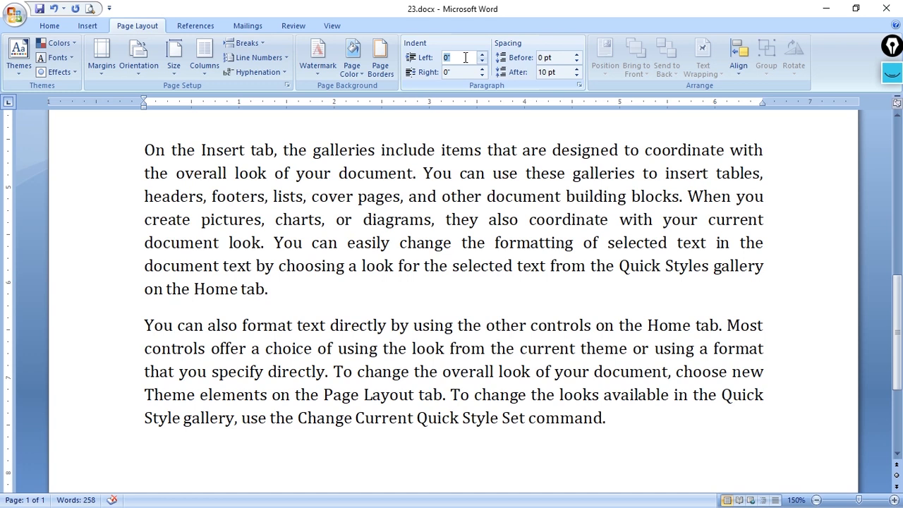
left_click(50, 27)
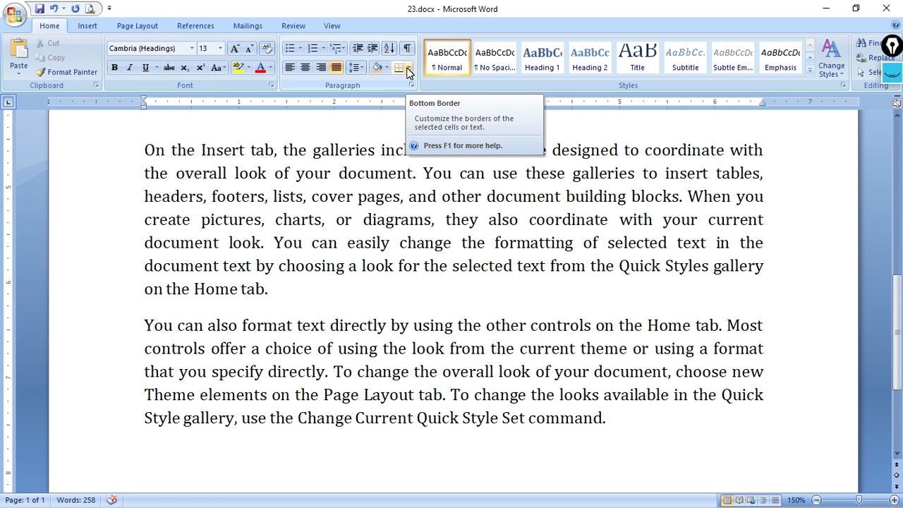
left_click(137, 26)
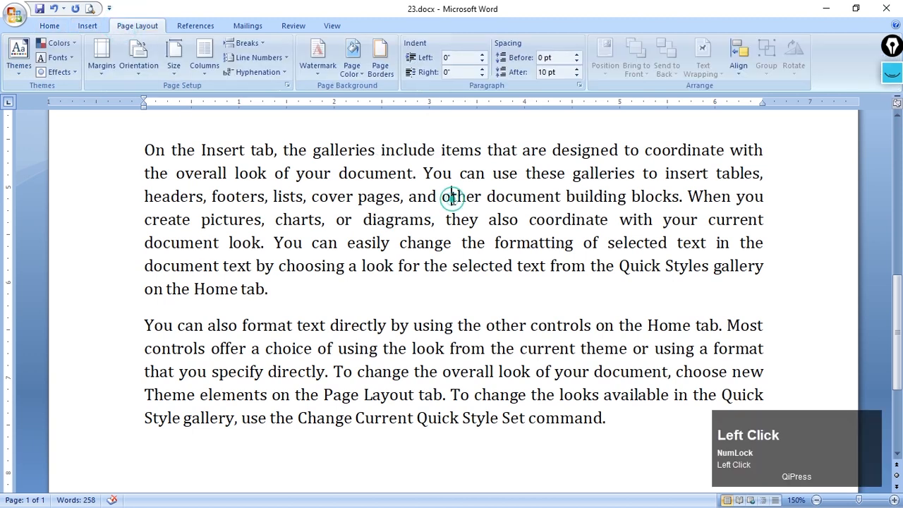
Raise the left indent of the "On the Insert tab" paragraph to 0.5", lower it below zero, and return it to 0"
left_click_drag(140, 150, 266, 281)
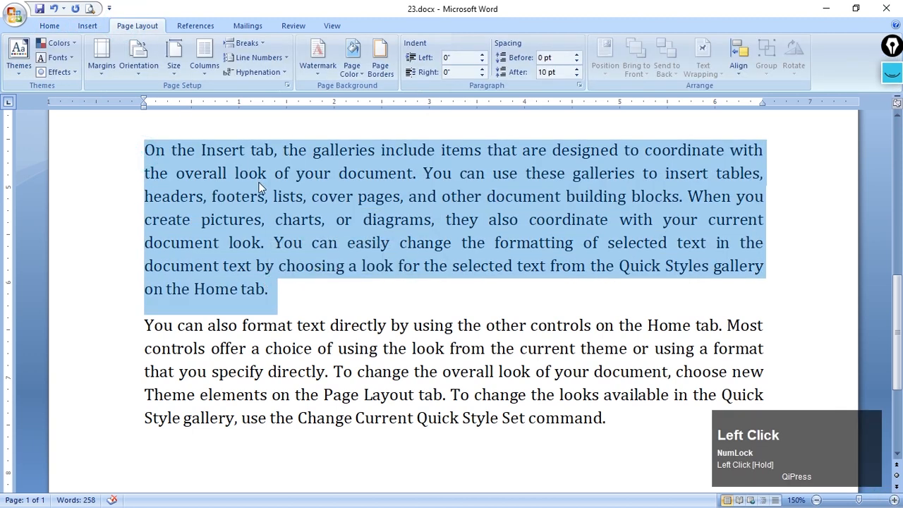
left_click(233, 157)
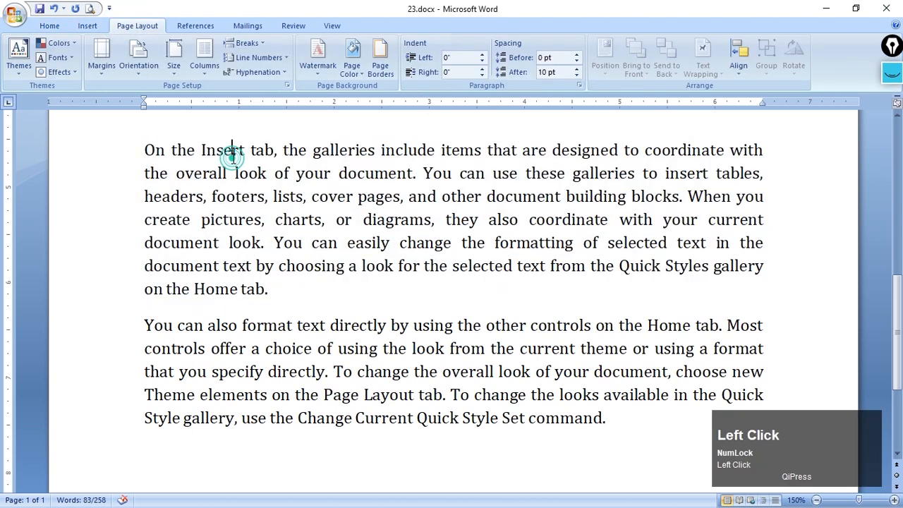
left_click(483, 55)
left_click(482, 55)
left_click(483, 55)
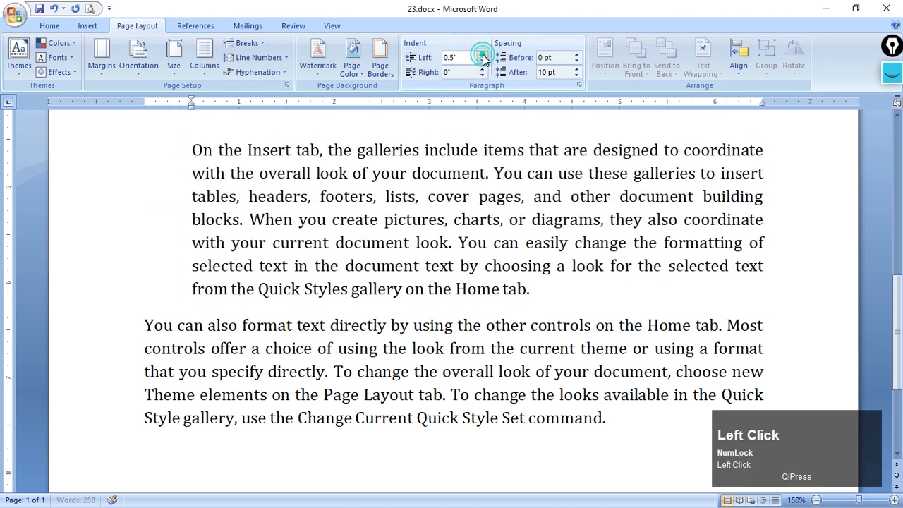
left_click(483, 62)
left_click(482, 62)
left_click(483, 62)
left_click(483, 62)
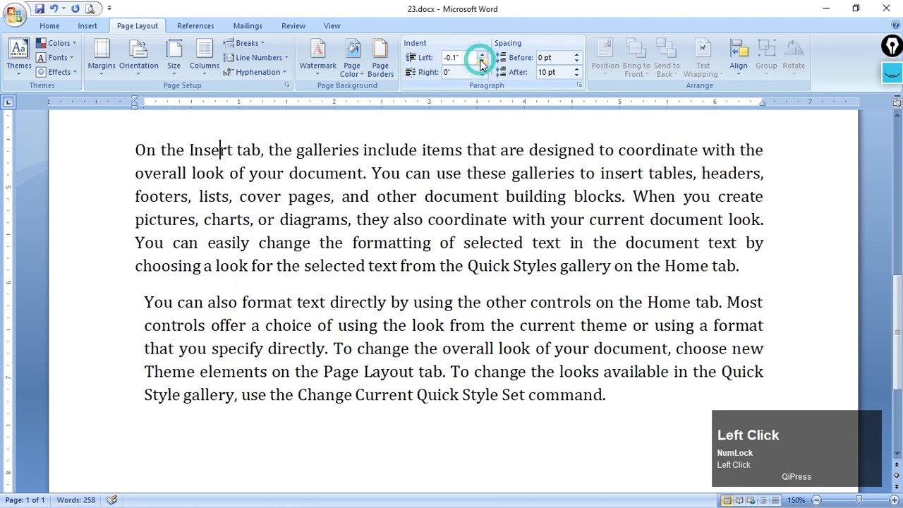
left_click(483, 62)
left_click(483, 56)
left_click(484, 56)
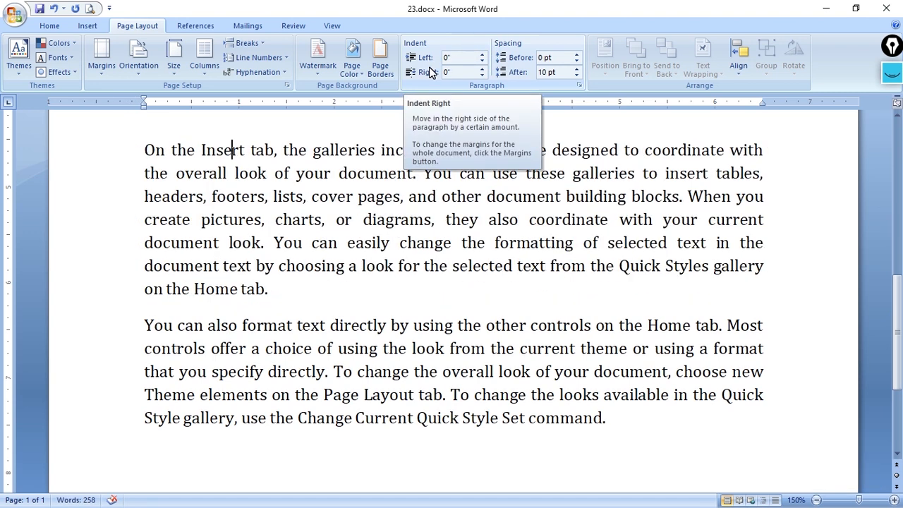
Set the left indent of the "On the Insert tab" paragraph to exactly 2"
left_click(451, 58)
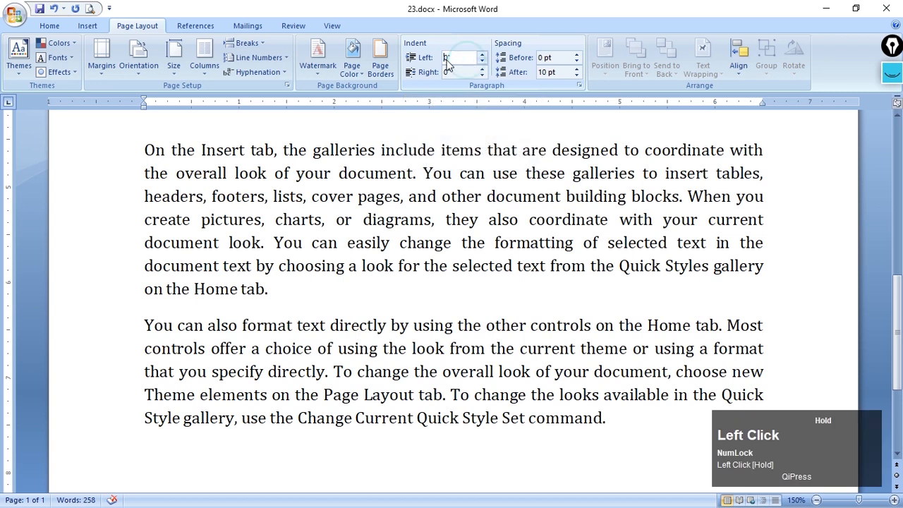
type("2")
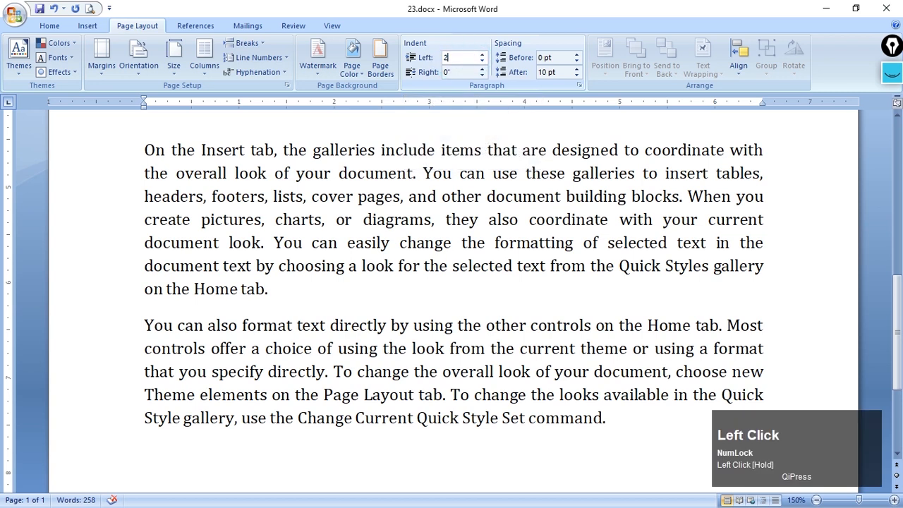
key("Return")
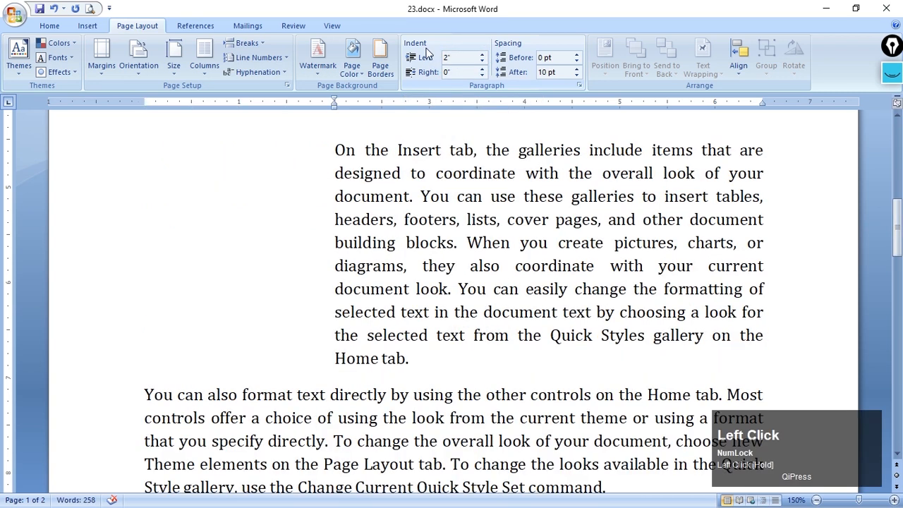
Reduce the paragraph's left indent in increments, and reset it to 0"
left_click(483, 57)
left_click(483, 62)
left_click(483, 62)
left_click(483, 63)
left_click(482, 62)
left_click(483, 62)
left_click(482, 62)
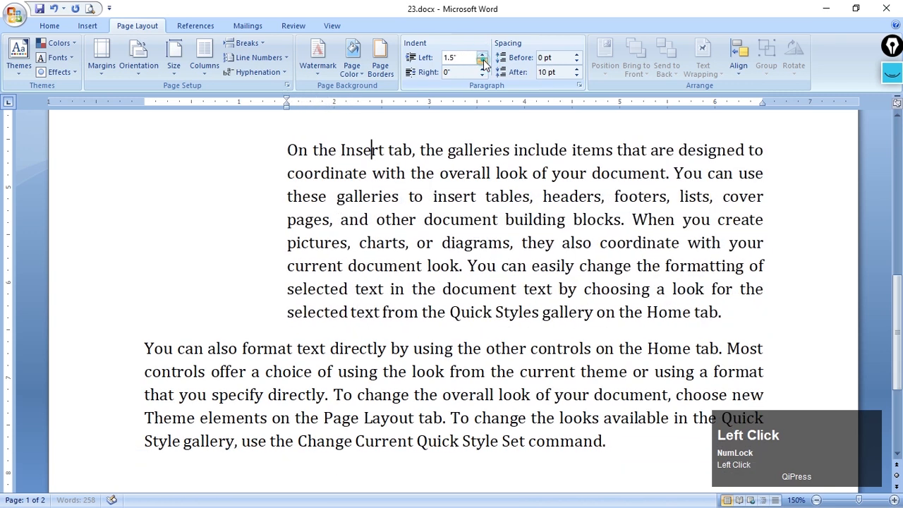
left_click(482, 62)
left_click(483, 62)
left_click_drag(467, 58, 438, 64)
type("0")
key("Return")
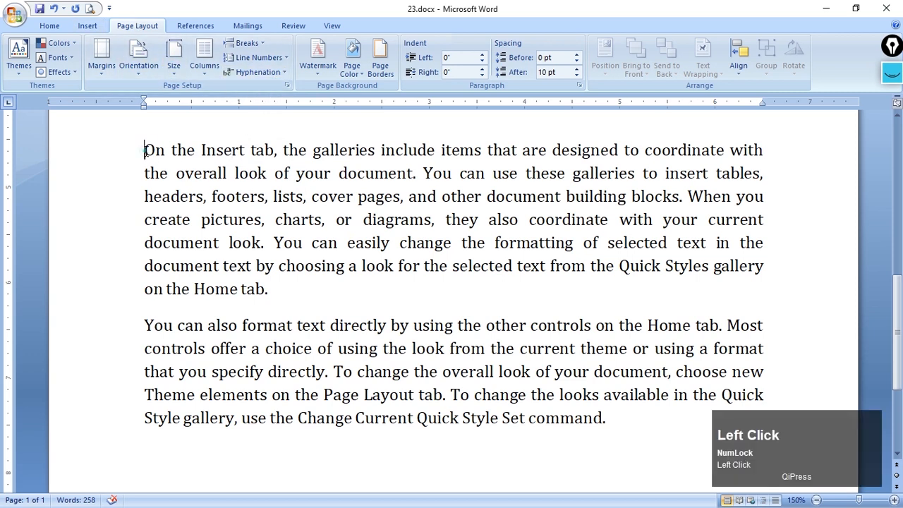
Select the "On the Insert tab" paragraph and turn on automatic hyphenation
left_click_drag(144, 148, 270, 280)
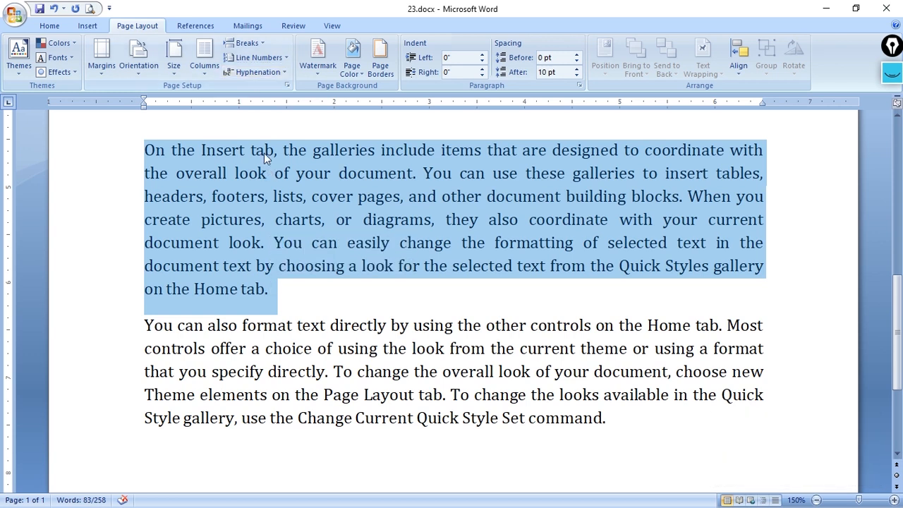
left_click(255, 74)
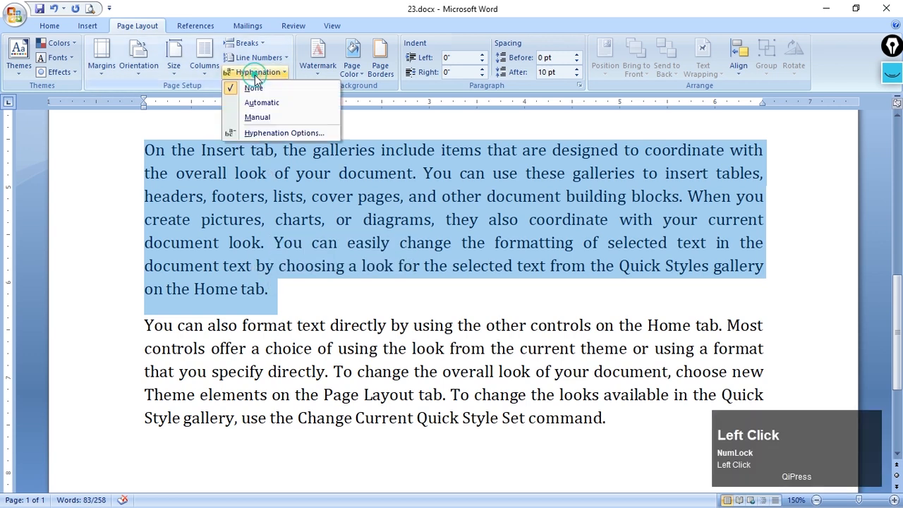
left_click(279, 105)
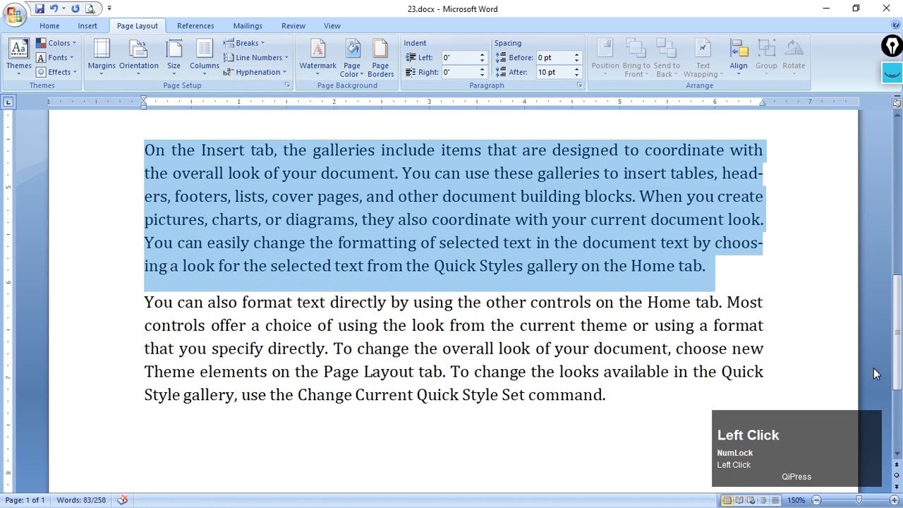
Examine the line ends of the "On the Insert tab" paragraph for words split by hyphens
left_click(765, 247)
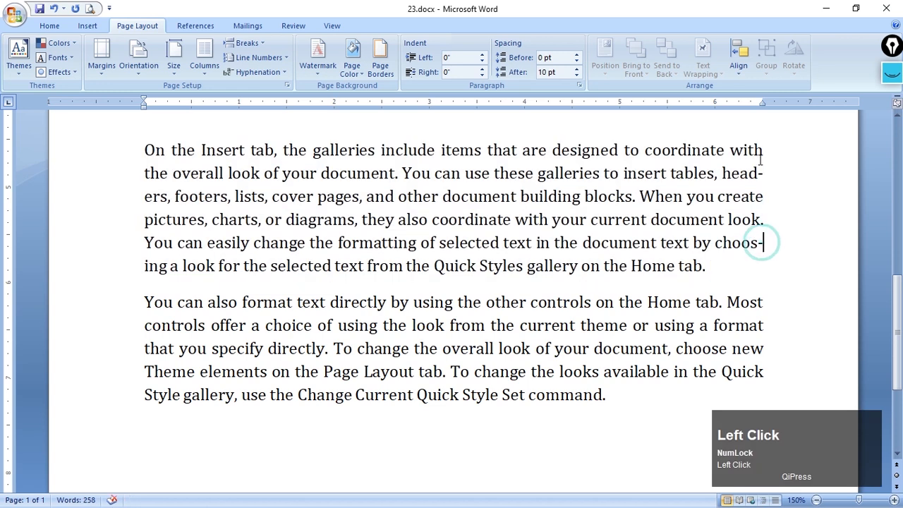
left_click(770, 174)
left_click_drag(729, 174, 757, 196)
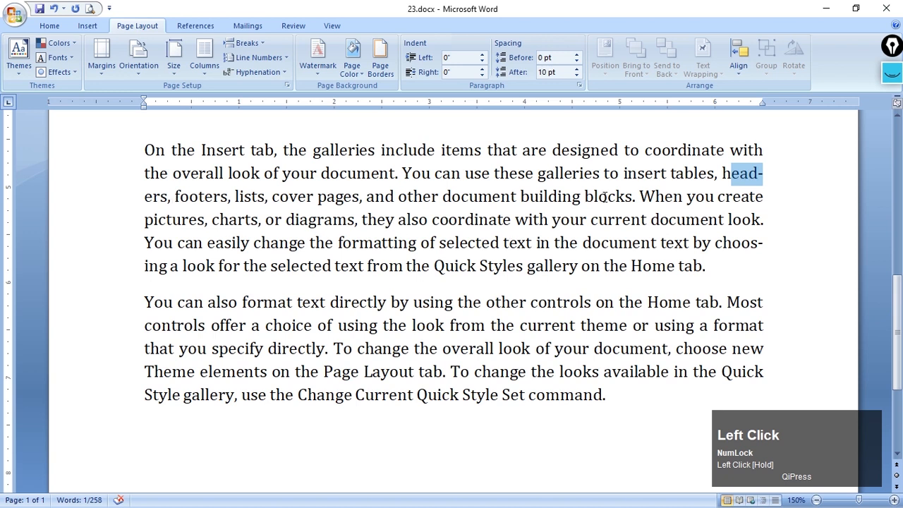
left_click(757, 174)
left_click_drag(762, 174, 752, 175)
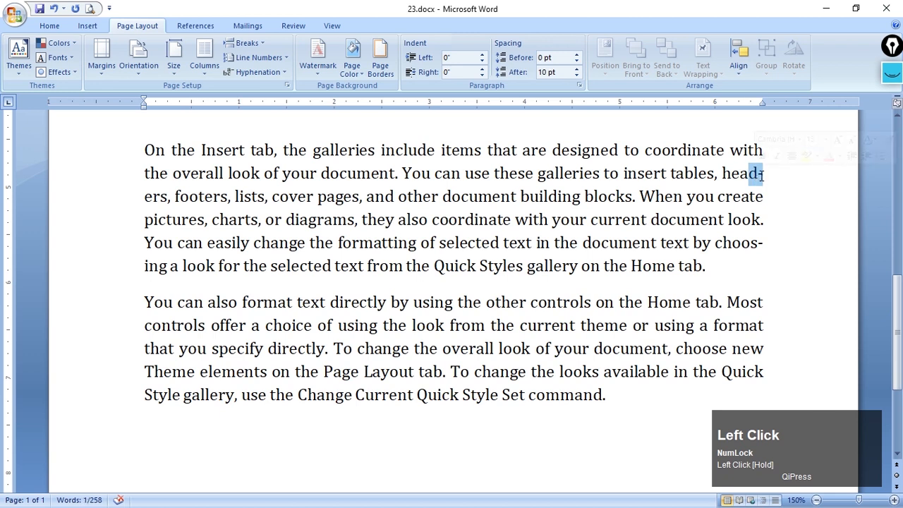
left_click(759, 175)
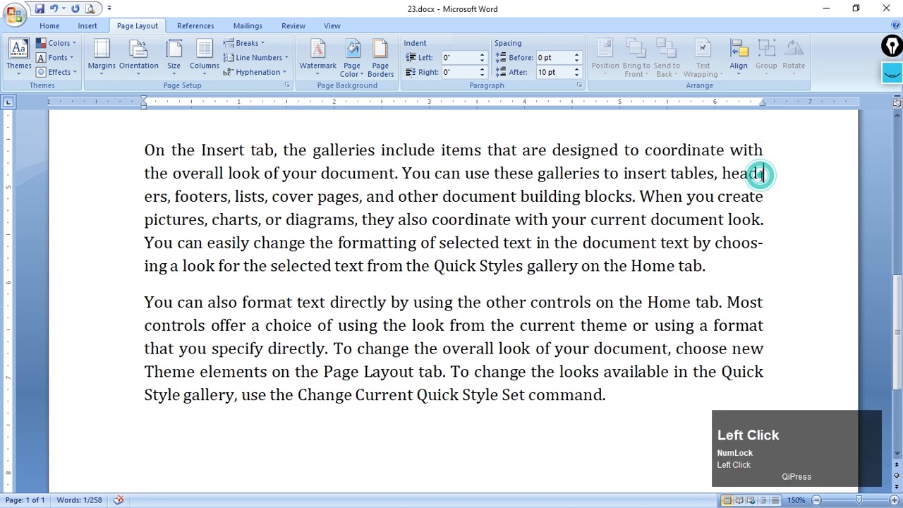
left_click(141, 195)
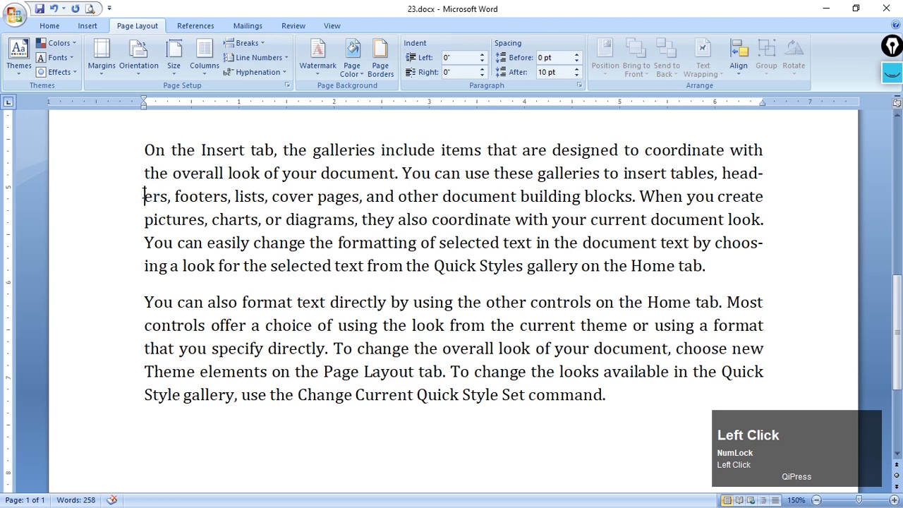
left_click(764, 245)
Select the second sample paragraph, beginning "You can also format text", and apply automatic hyphenation to it as well
scroll(611, 345, "down", 1)
left_click_drag(139, 250, 627, 355)
left_click(268, 73)
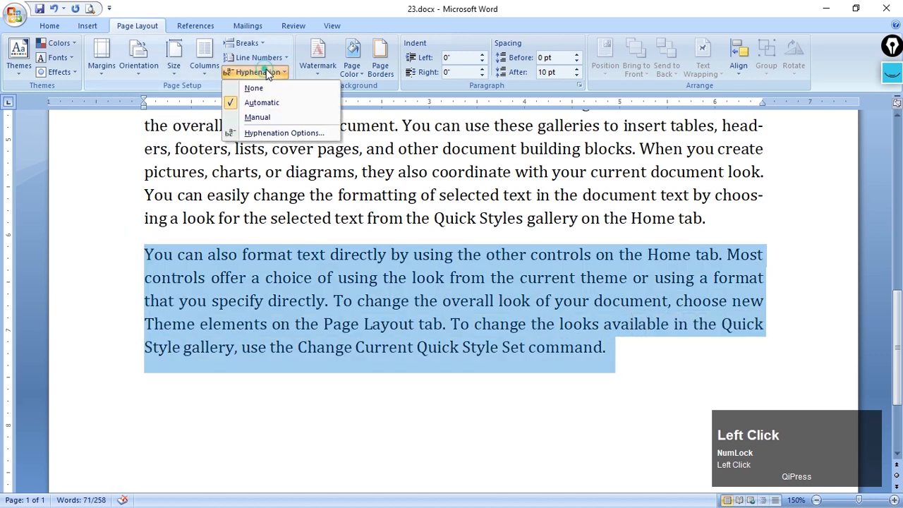
left_click(281, 106)
left_click(307, 214)
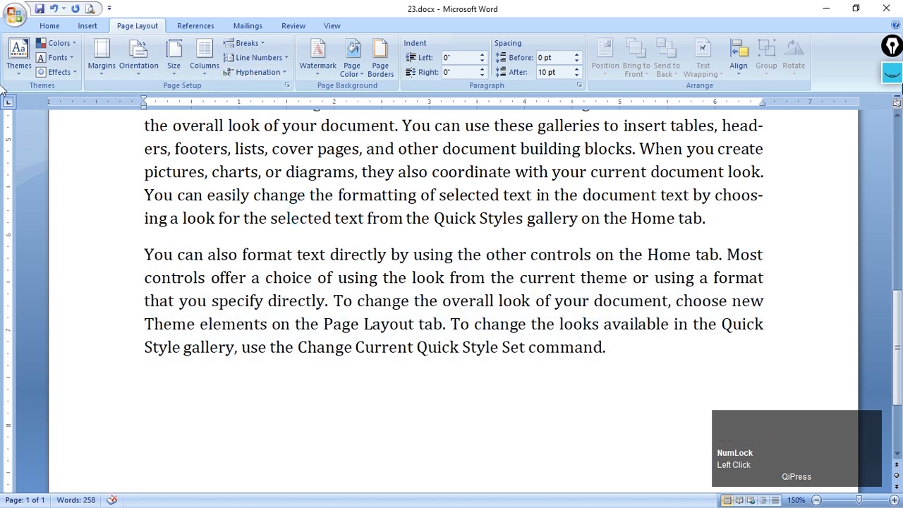
left_click(783, 155)
scroll(783, 156, "up", 1)
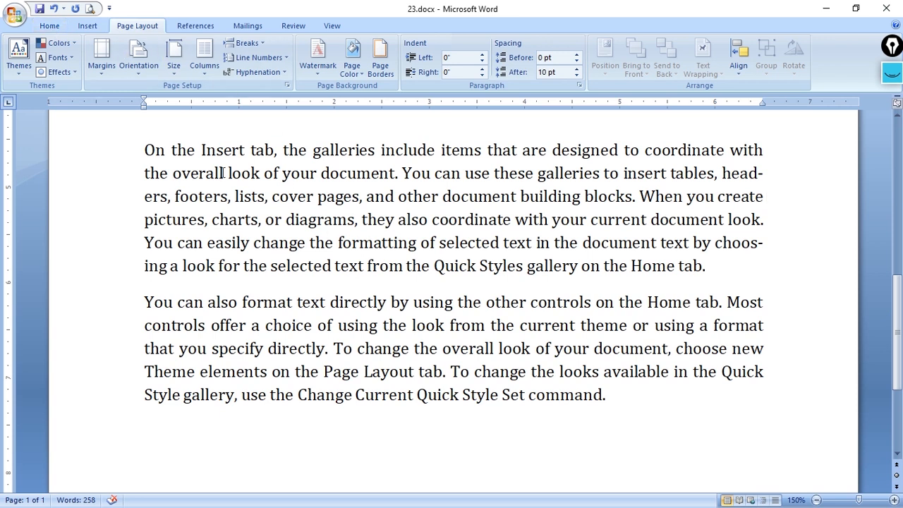
Place the cursor in the empty header cell after Roll No in the table at the start of the document
left_click(48, 26)
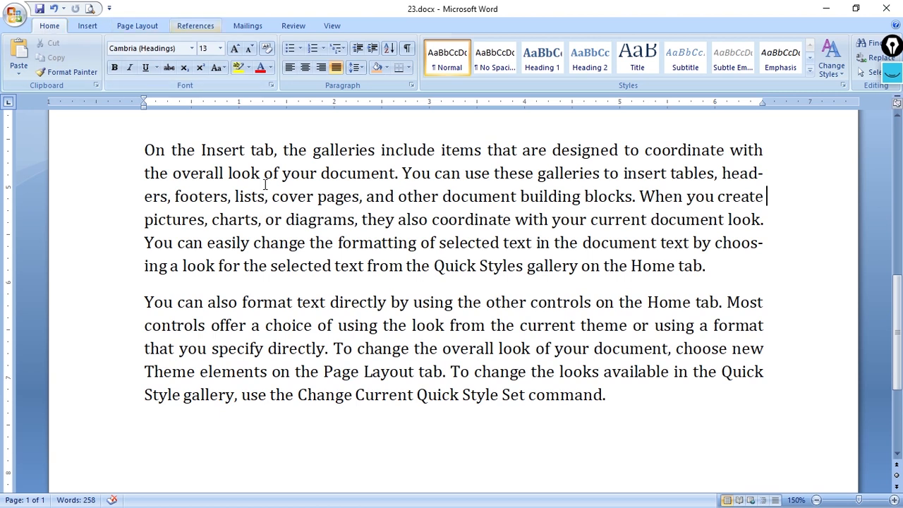
scroll(282, 205, "up", 3)
scroll(494, 323, "up", 2)
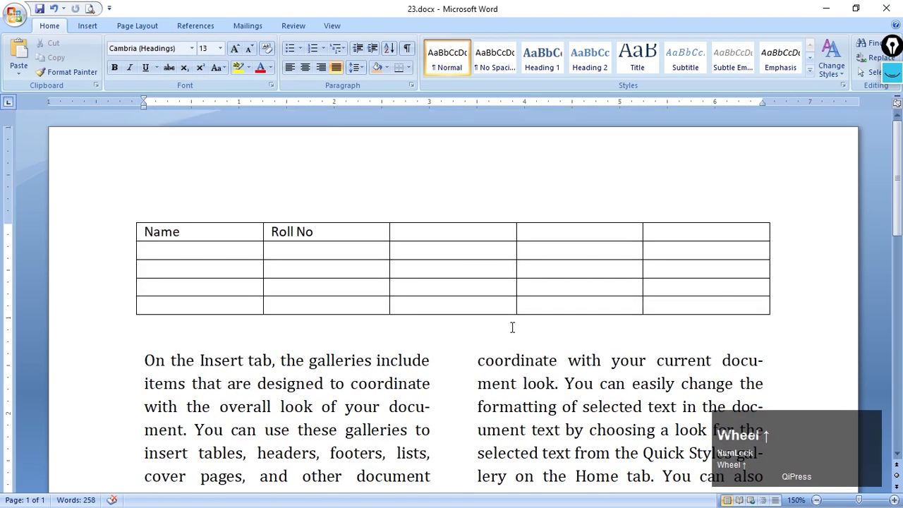
left_click(477, 248)
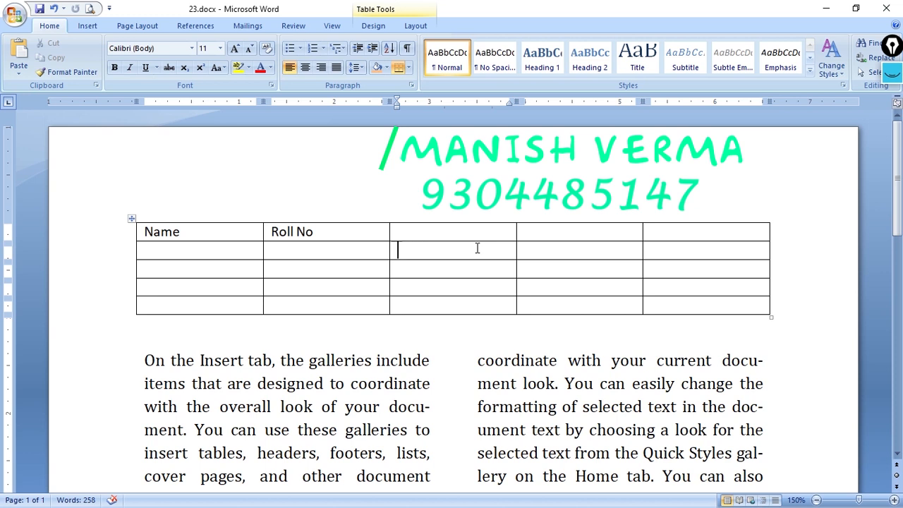
left_click(460, 231)
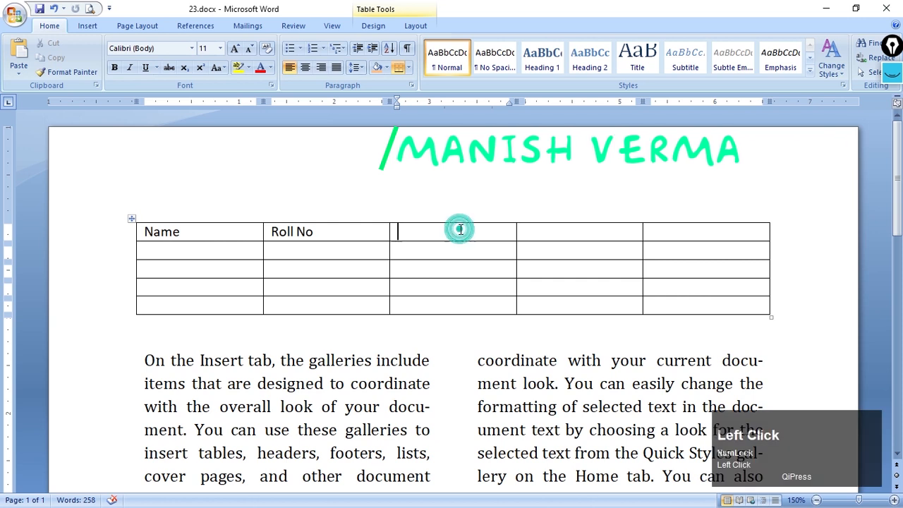